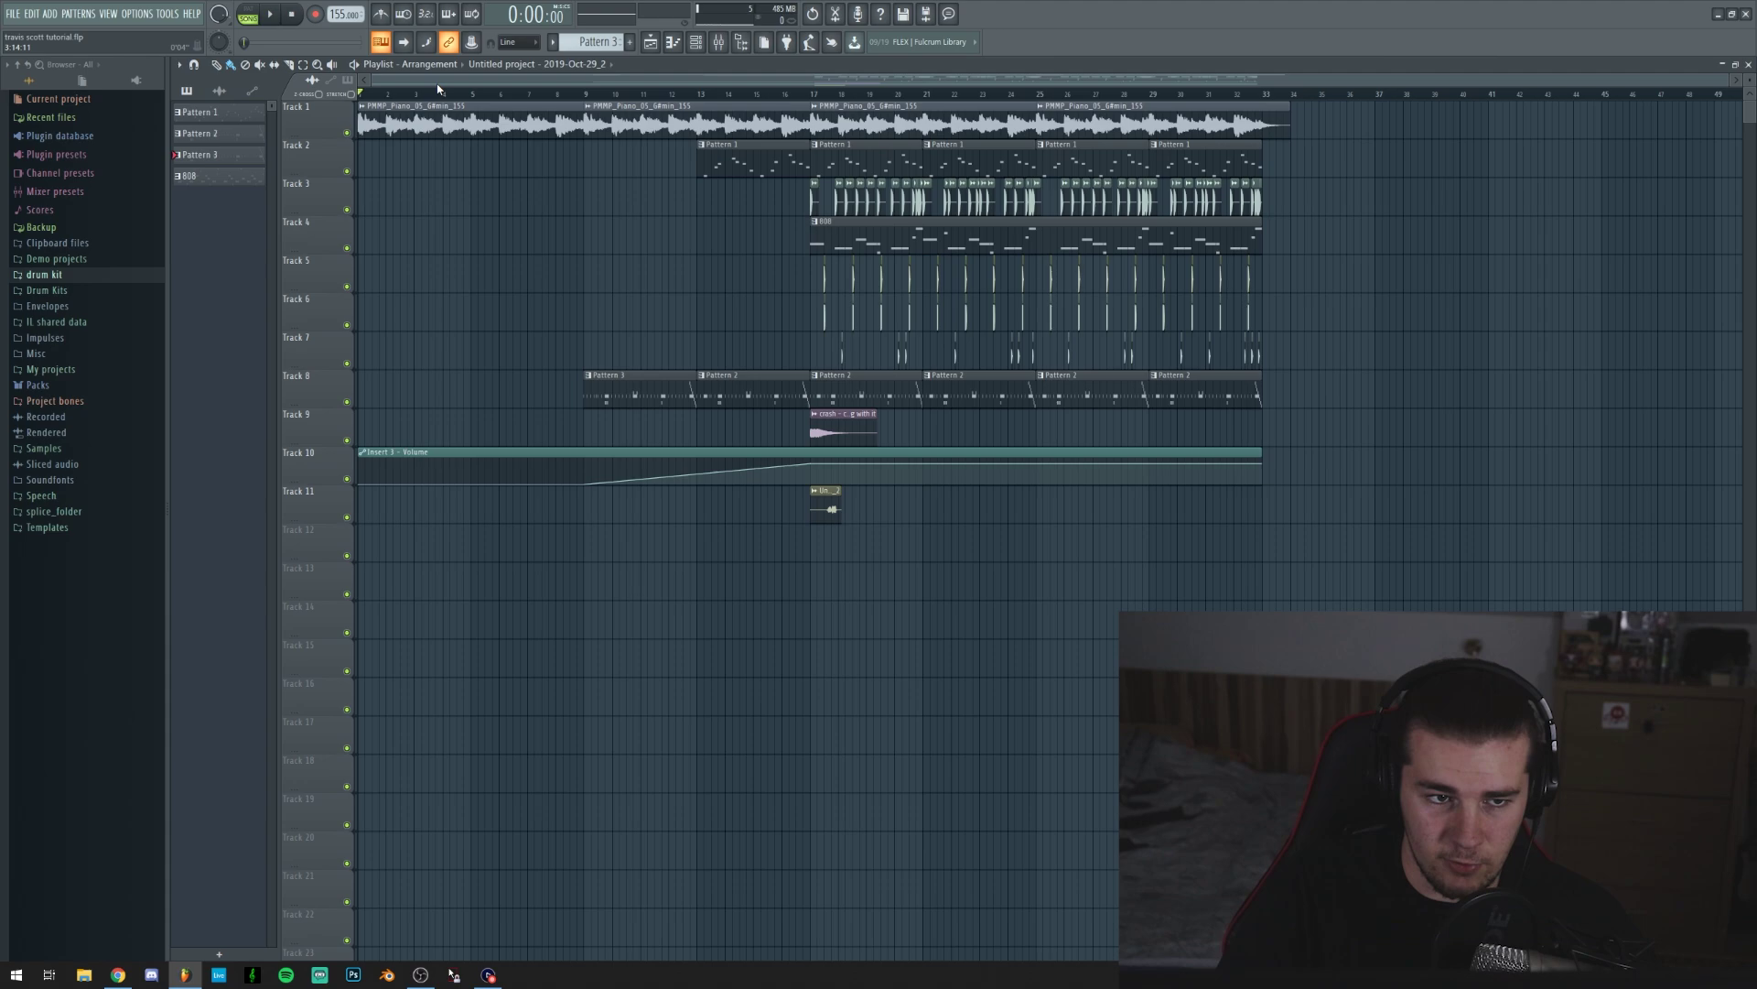
{"action": "left_click", "coordinate": [272, 15]}
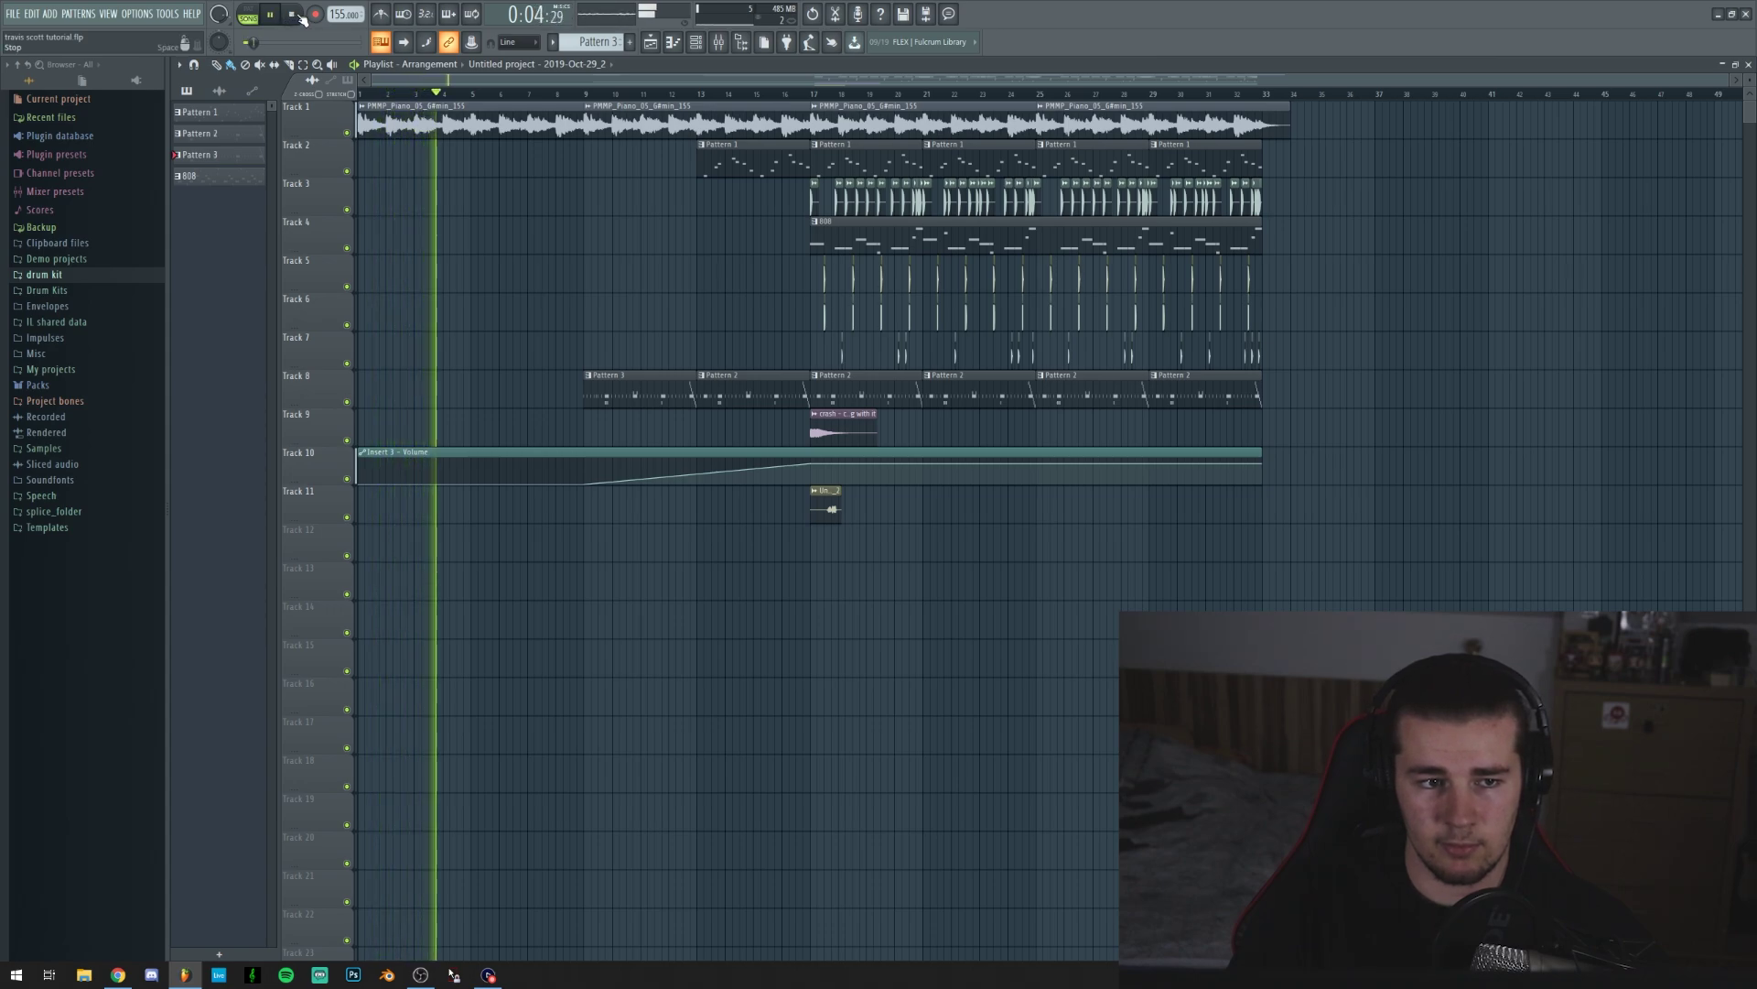
{"action": "left_click", "coordinate": [292, 16]}
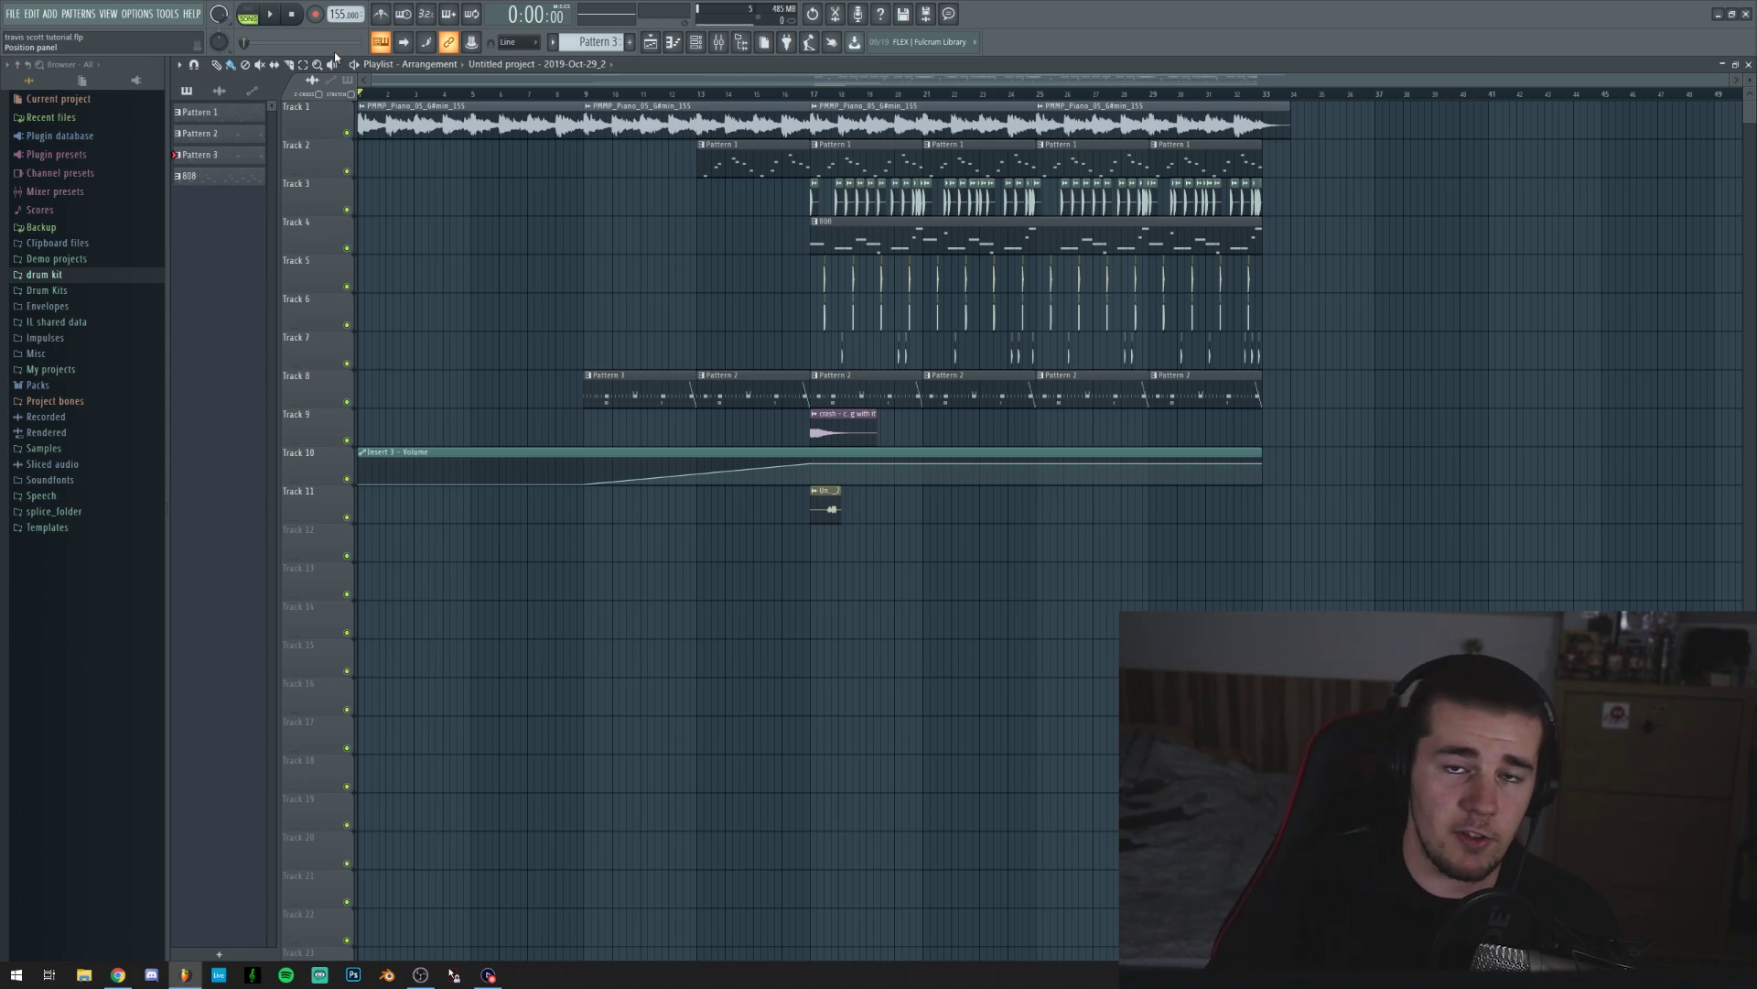
{"action": "scroll", "coordinate": [384, 98], "scroll_direction": "up", "scroll_amount": 5}
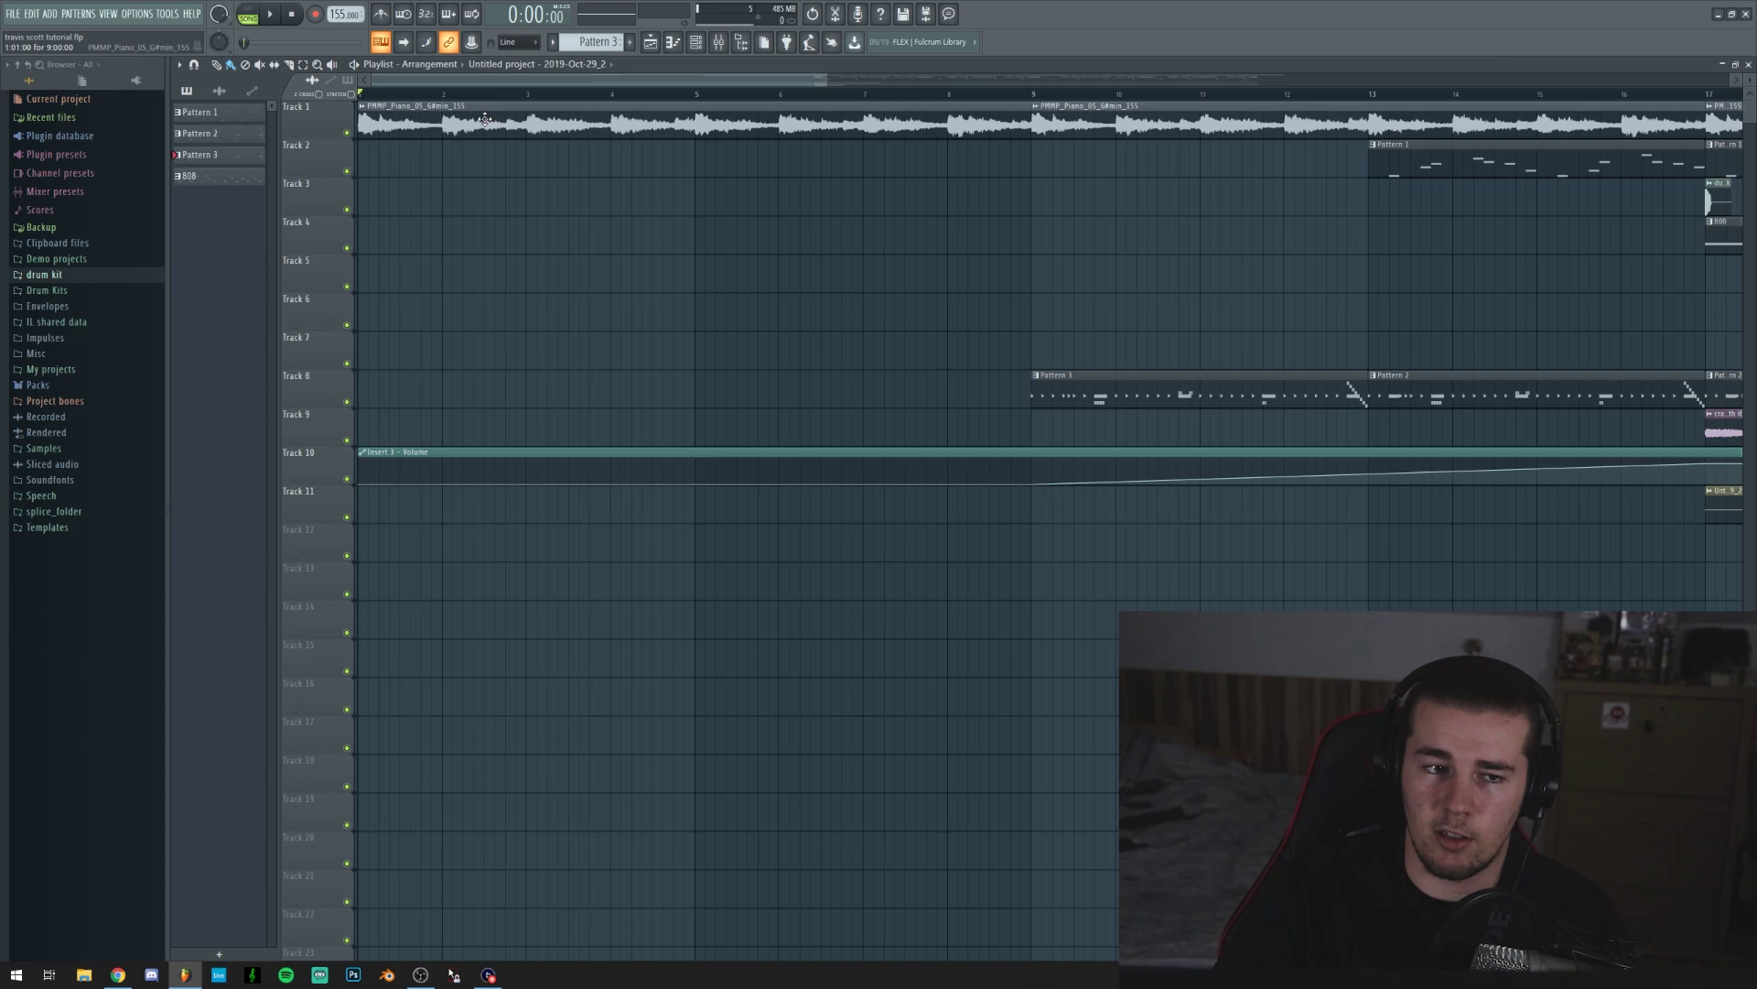
{"action": "key", "text": "space"}
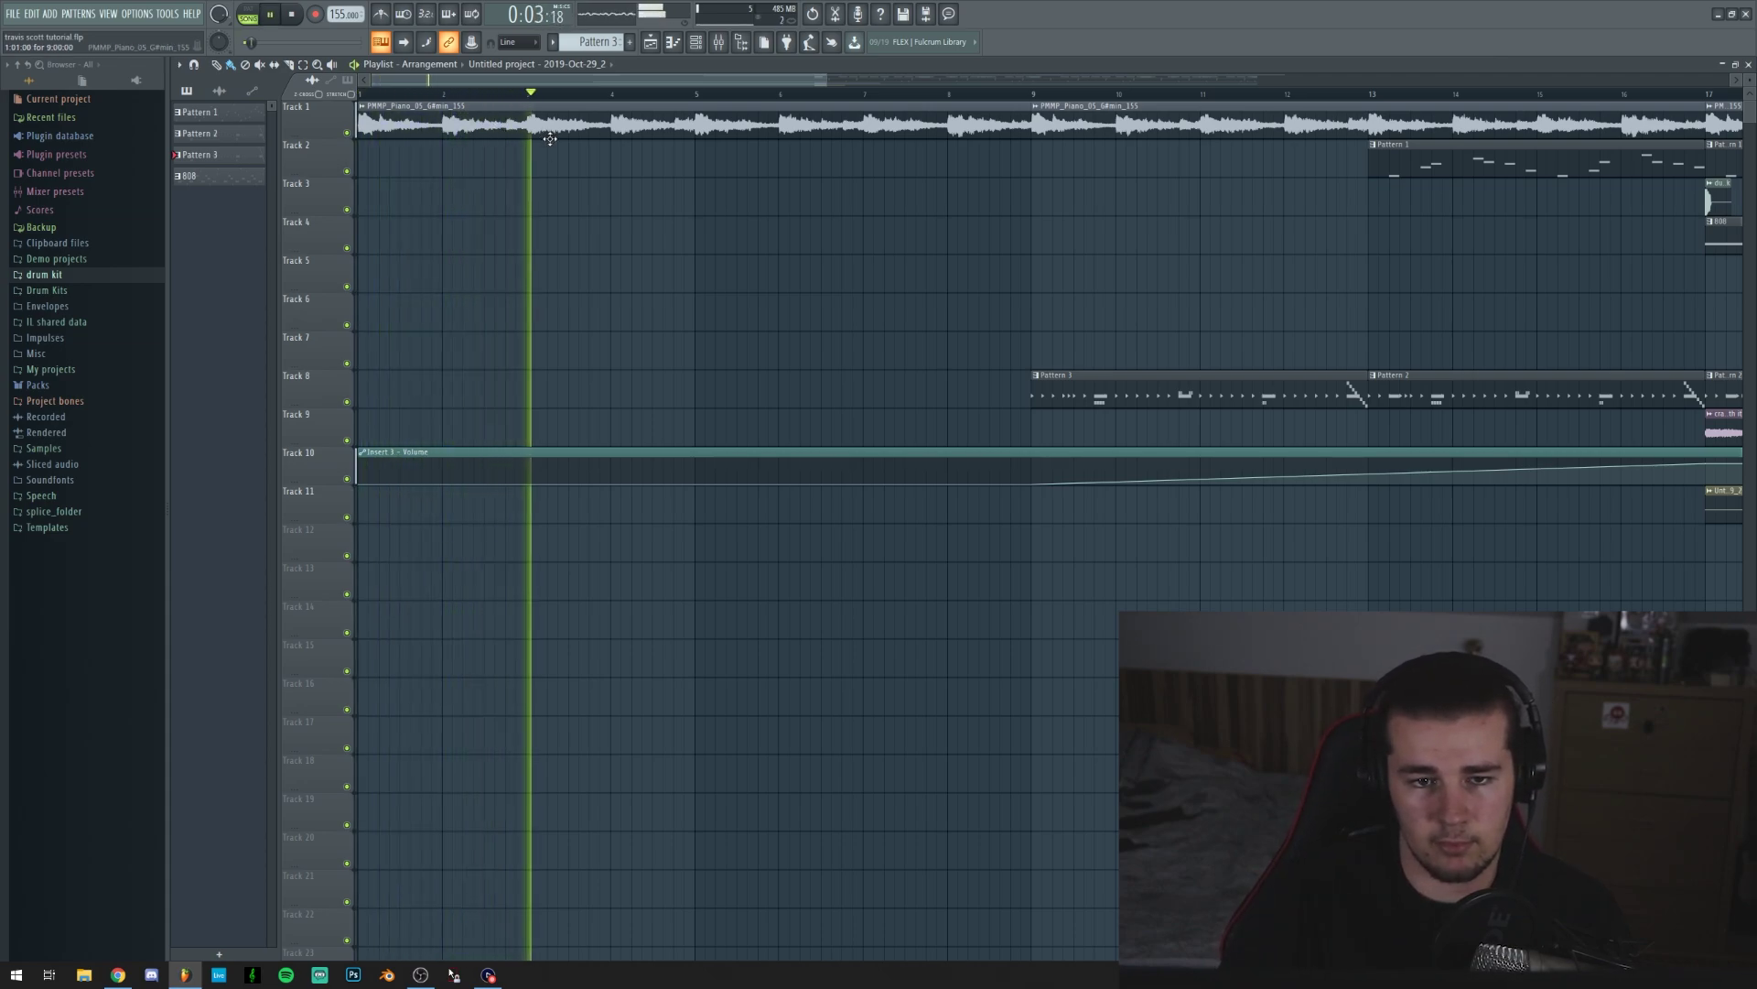
{"action": "key", "text": "space"}
{"action": "scroll", "coordinate": [526, 137], "scroll_direction": "down", "scroll_amount": 2}
{"action": "left_click", "coordinate": [719, 42]}
{"action": "left_click", "coordinate": [423, 604]}
{"action": "left_click", "coordinate": [1659, 560]}
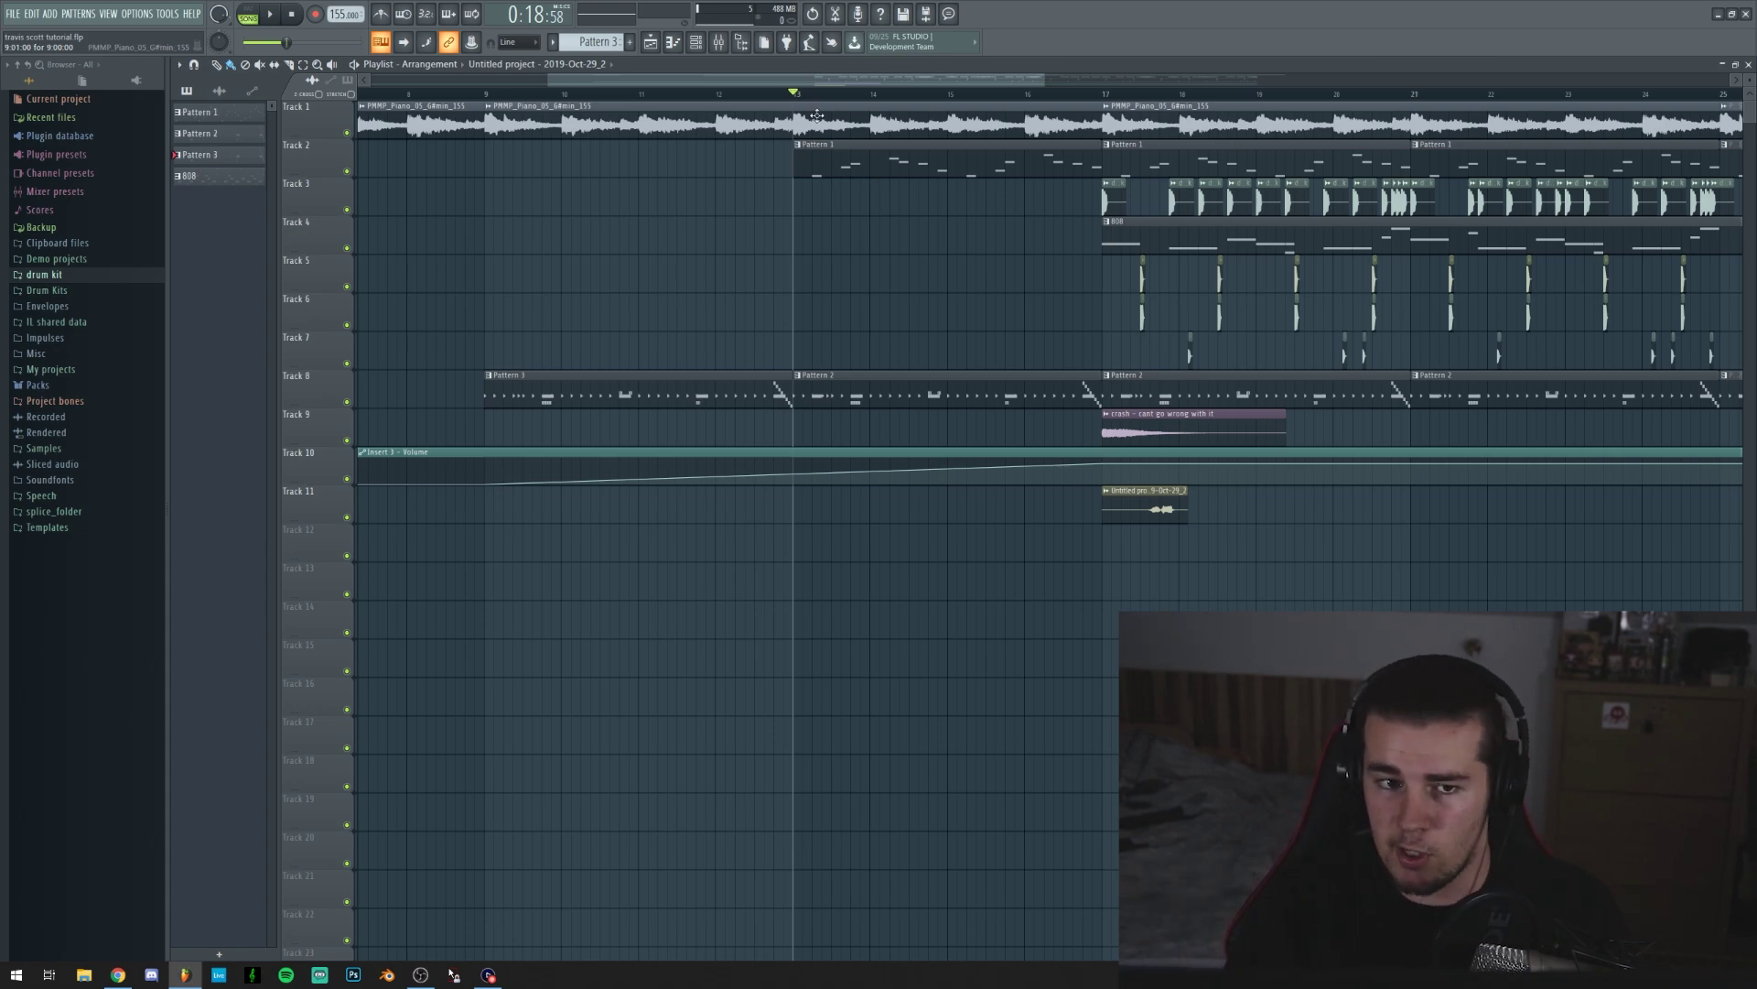
Open the FluteClean Pattern 1 notes in the piano roll and play them alone.
{"action": "double_click", "coordinate": [827, 163]}
{"action": "key", "text": "space"}
{"action": "scroll", "coordinate": [1009, 110], "scroll_direction": "up", "scroll_amount": 4}
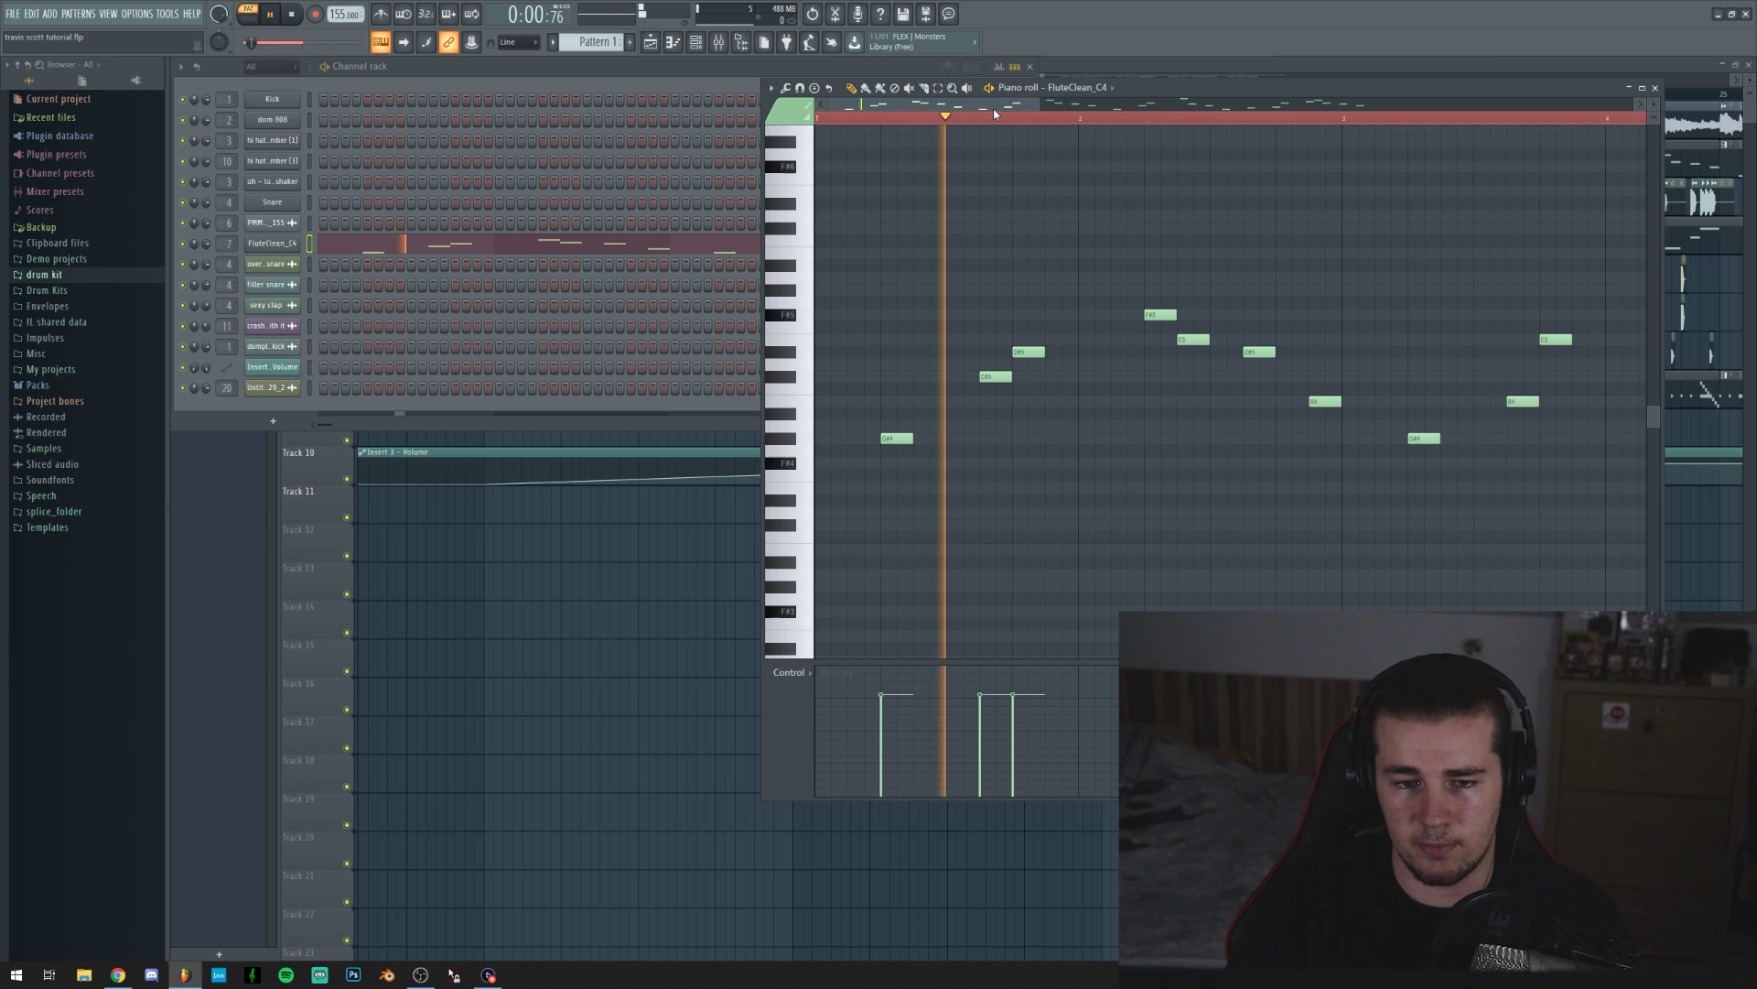
{"action": "scroll", "coordinate": [998, 119], "scroll_direction": "down", "scroll_amount": 2}
{"action": "scroll", "coordinate": [998, 120], "scroll_direction": "down", "scroll_amount": 1}
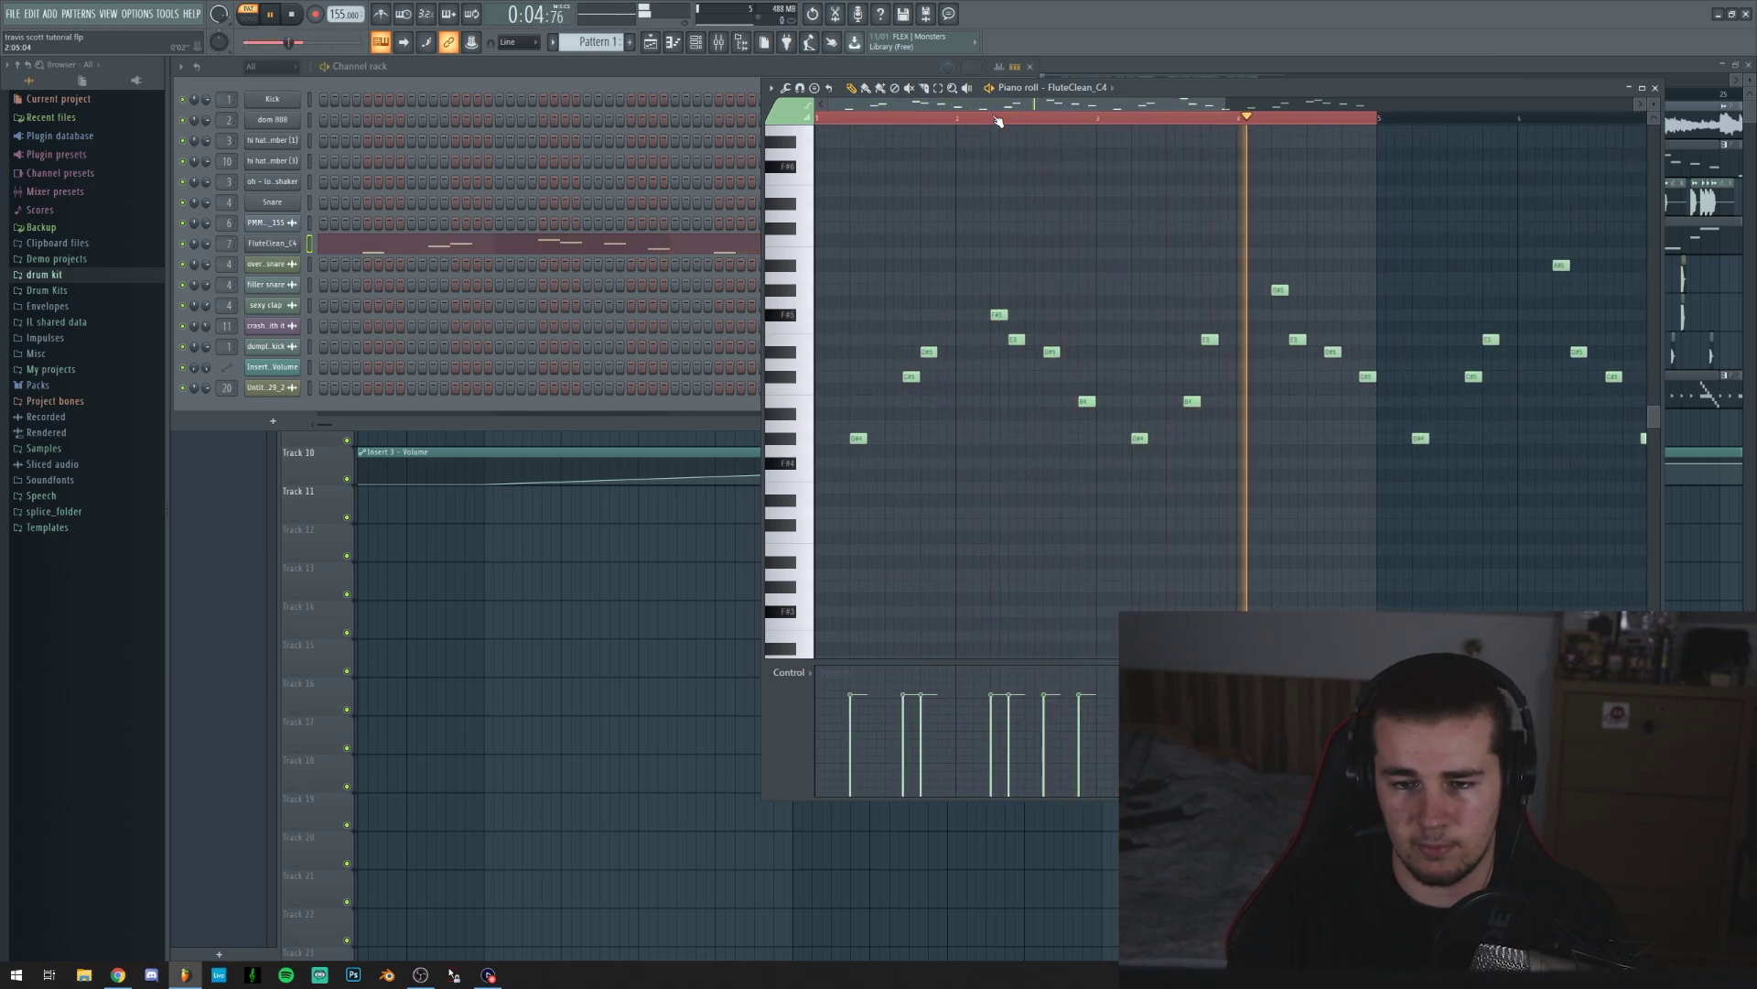
{"action": "scroll", "coordinate": [1010, 120], "scroll_direction": "down", "scroll_amount": 1}
{"action": "key", "text": "space"}
Bring up the flute mixer track's Fruity Parametric EQ 2 and move it aside.
{"action": "key", "text": "F9"}
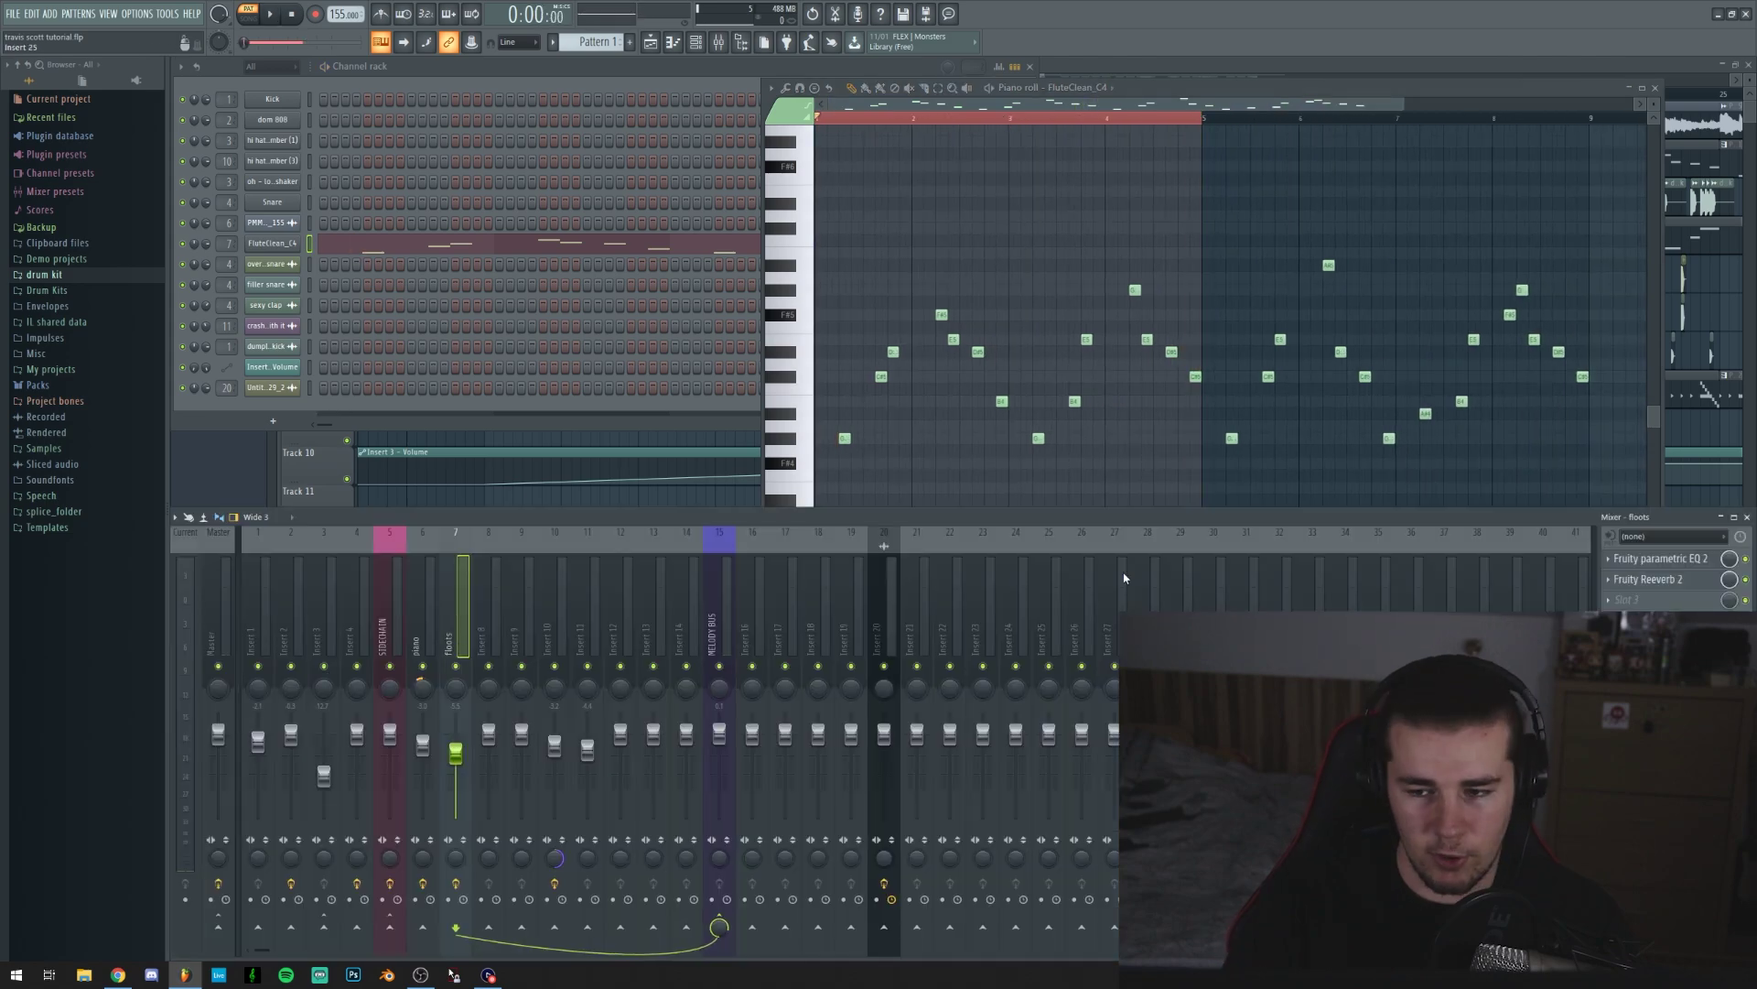
{"action": "left_click", "coordinate": [1726, 558]}
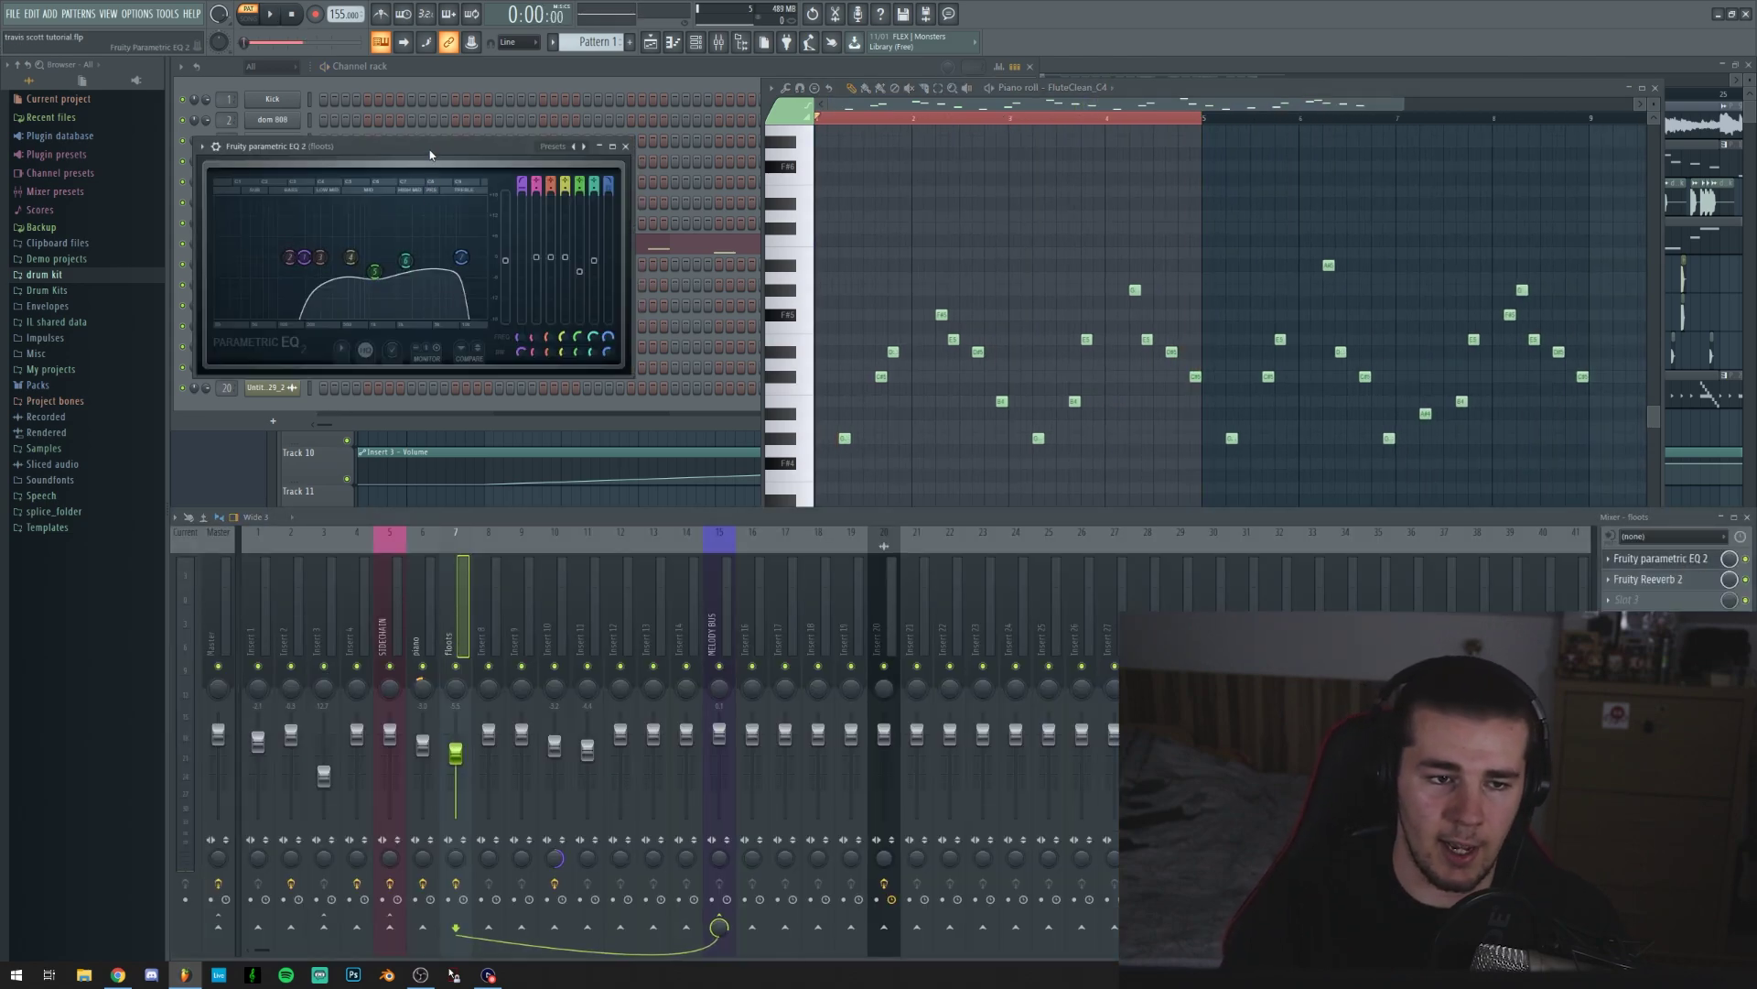
{"action": "left_click_drag", "start_coordinate": [404, 240], "coordinate": [722, 188]}
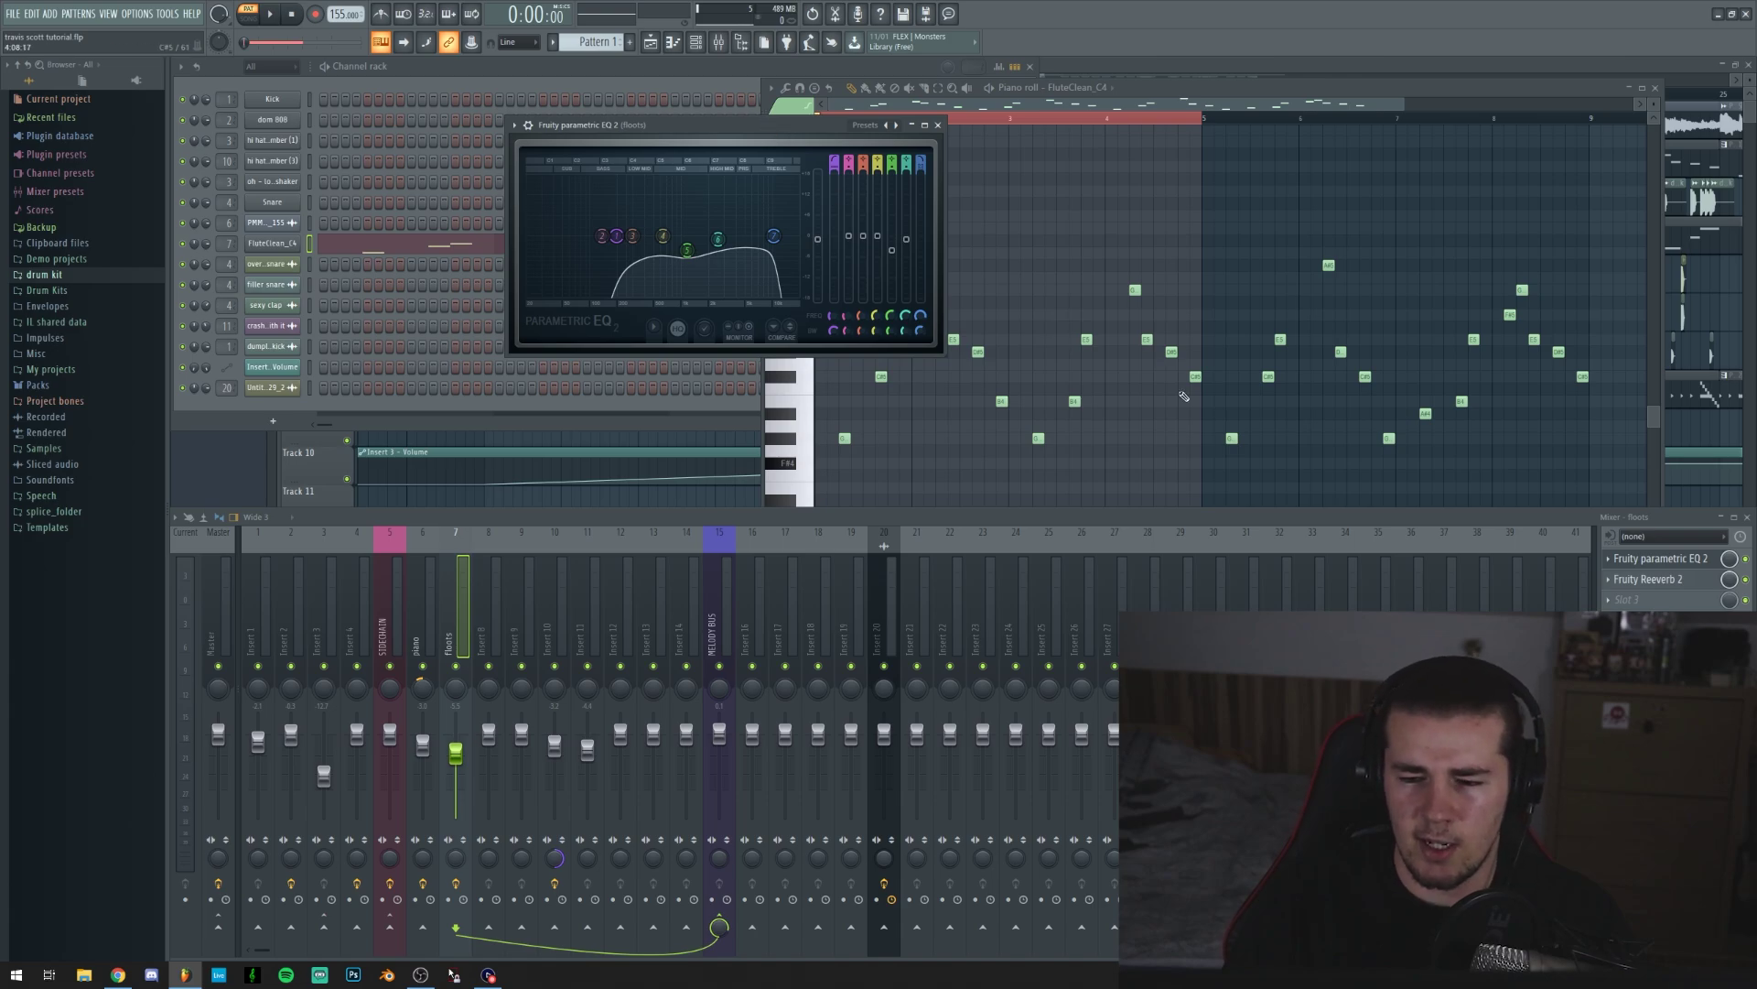
Open the flute insert's Fruity Reeverb 2 in front of the EQ and listen to the flute.
{"action": "left_click", "coordinate": [1688, 588]}
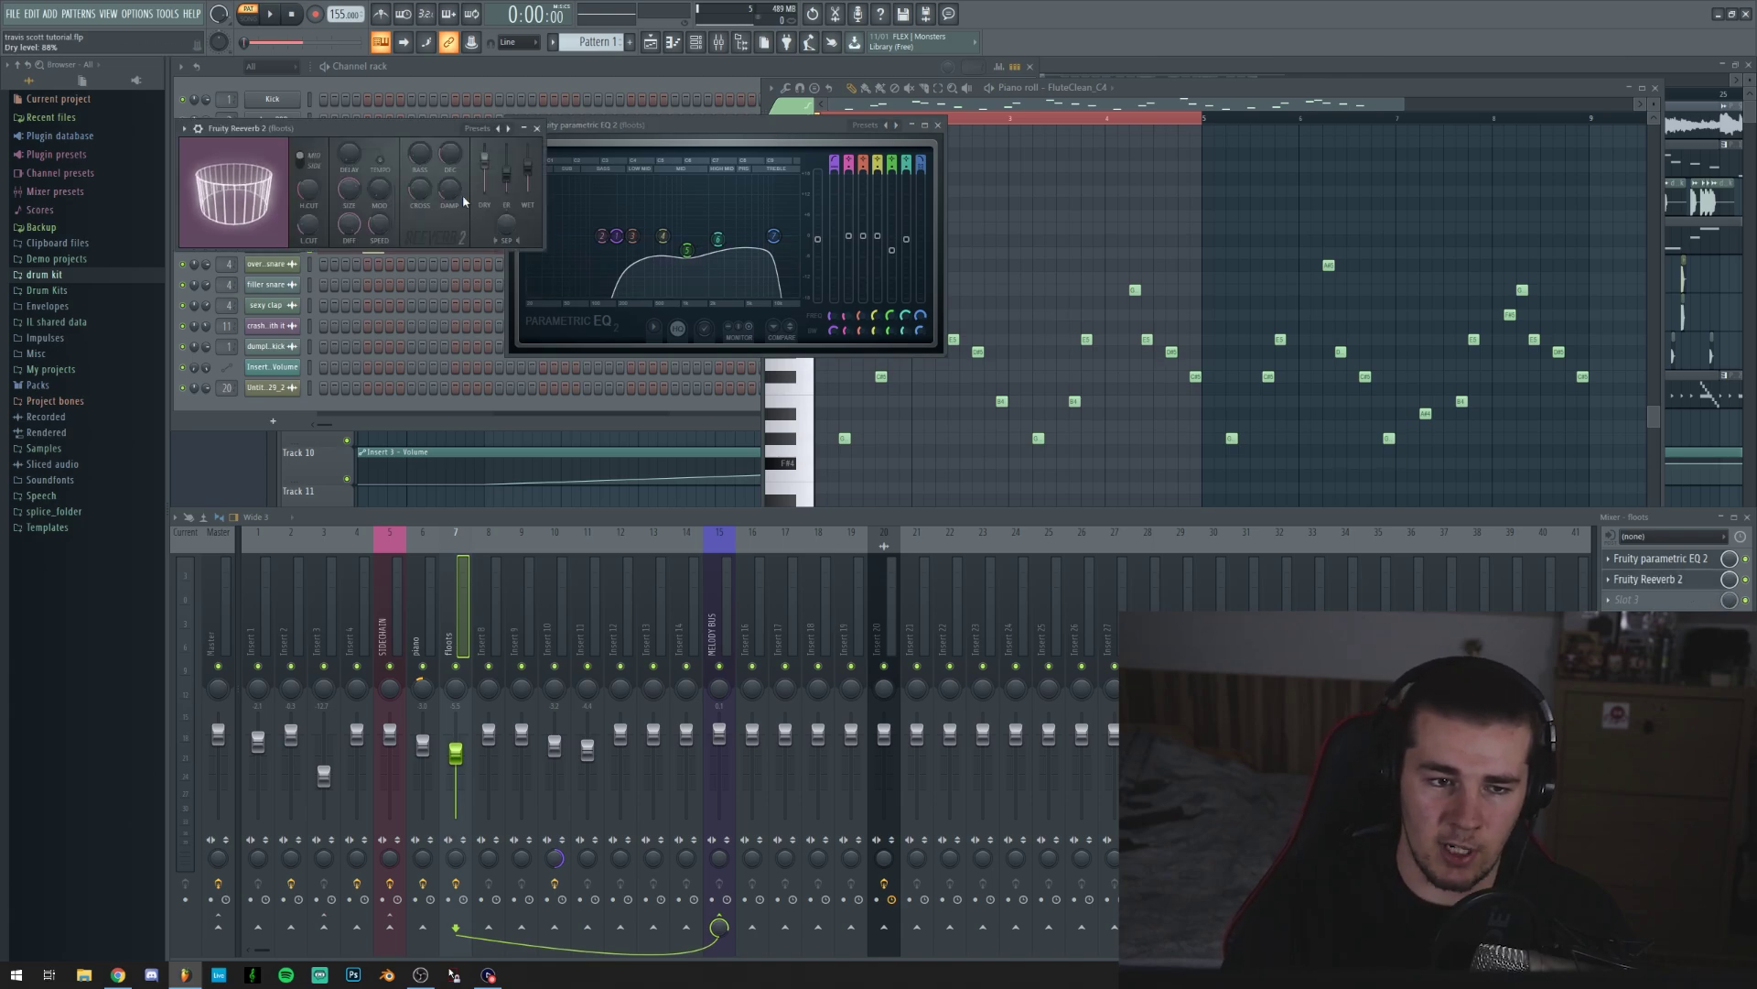
{"action": "left_click_drag", "start_coordinate": [430, 137], "coordinate": [608, 137]}
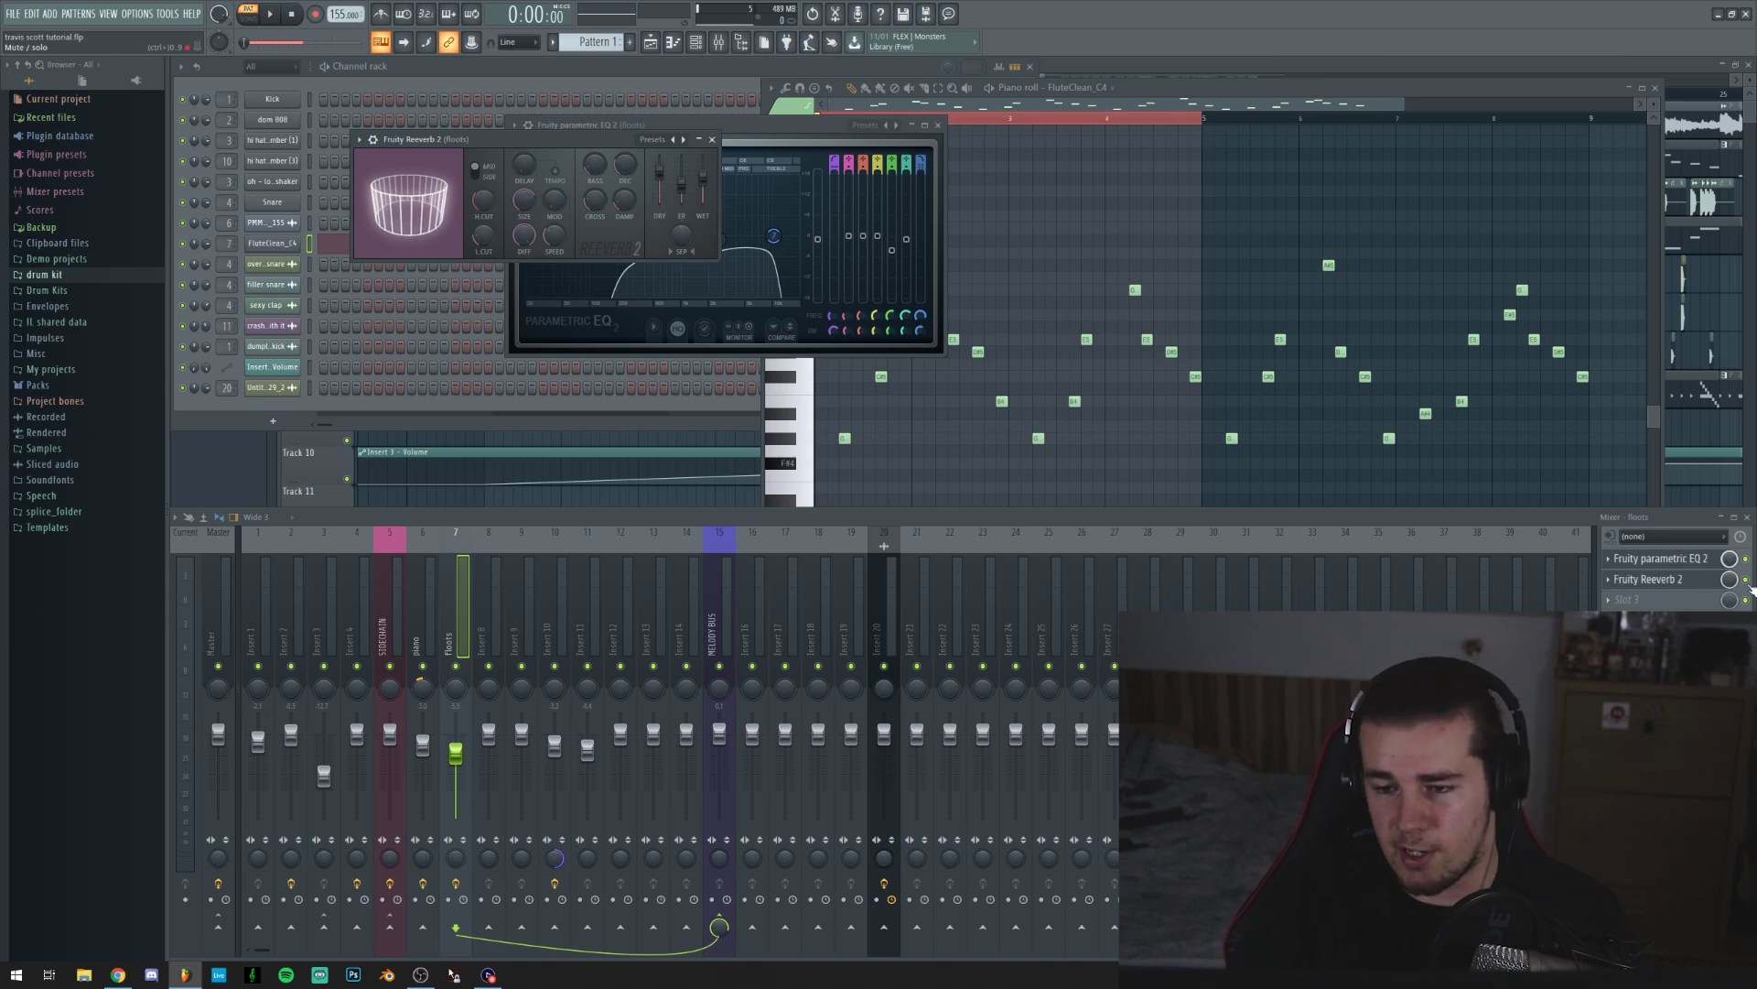
{"action": "key", "text": "space"}
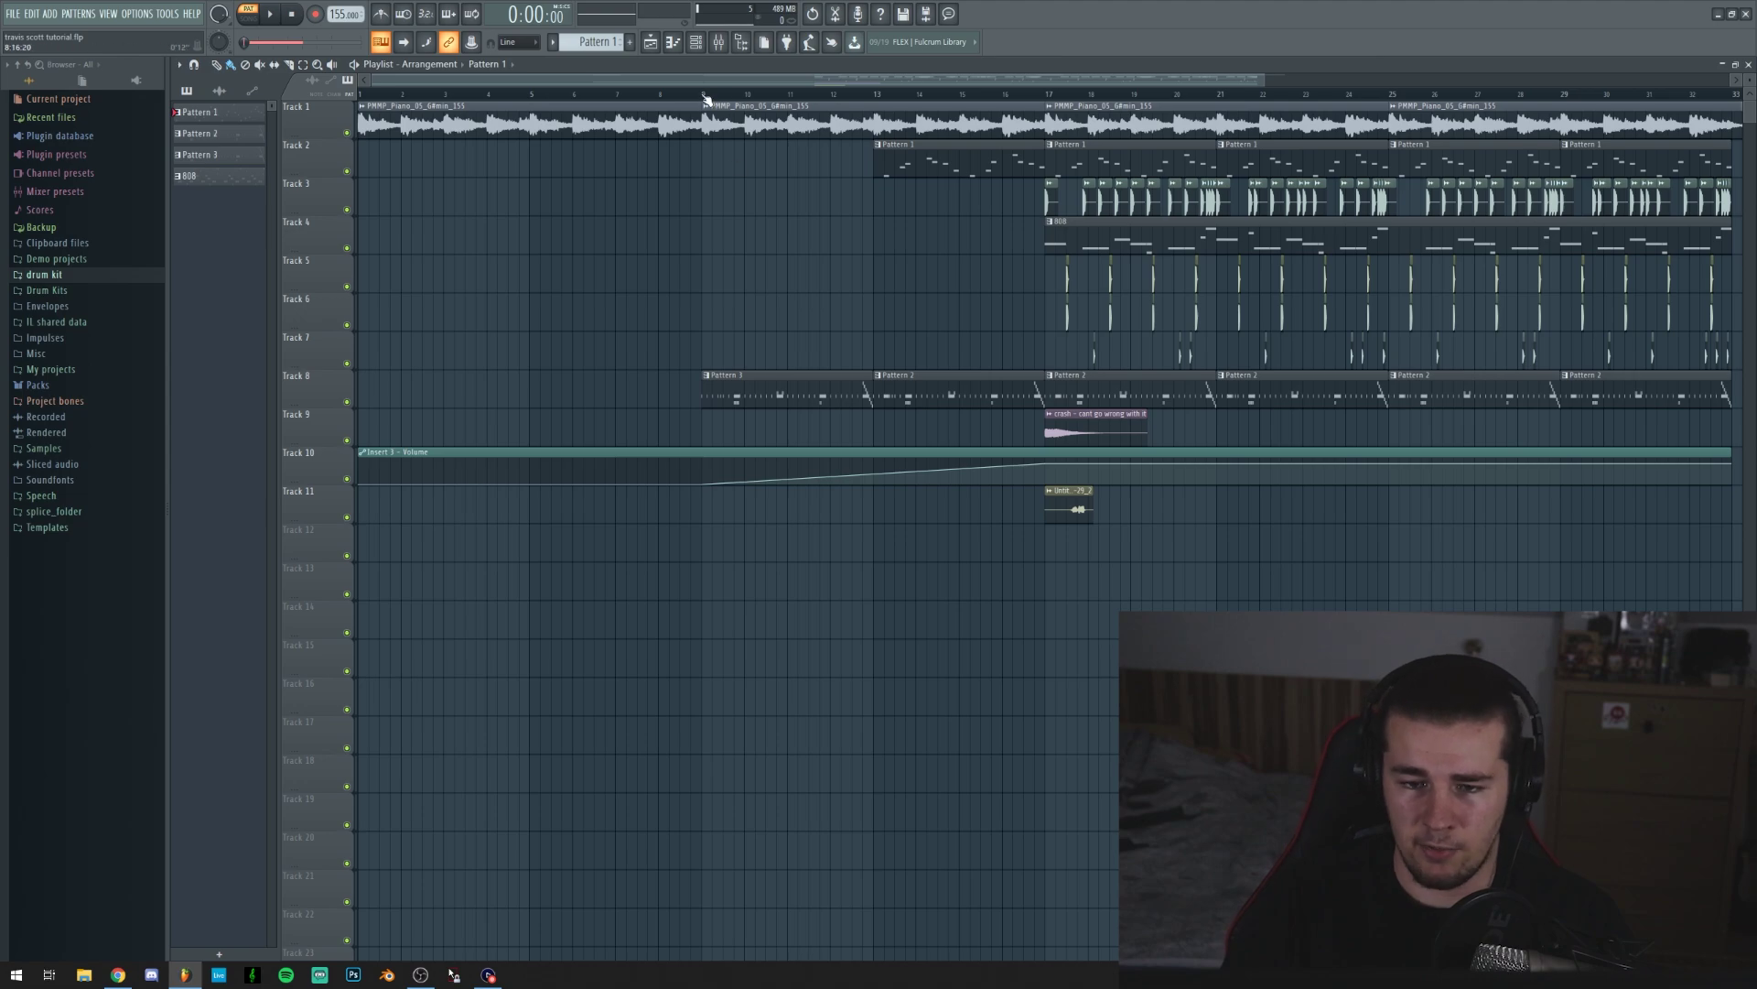
Set the song position to bar 9 and play the Pattern 2 hi-hat notes alone.
{"action": "left_click", "coordinate": [707, 99]}
{"action": "scroll", "coordinate": [707, 99], "scroll_direction": "up", "scroll_amount": 2}
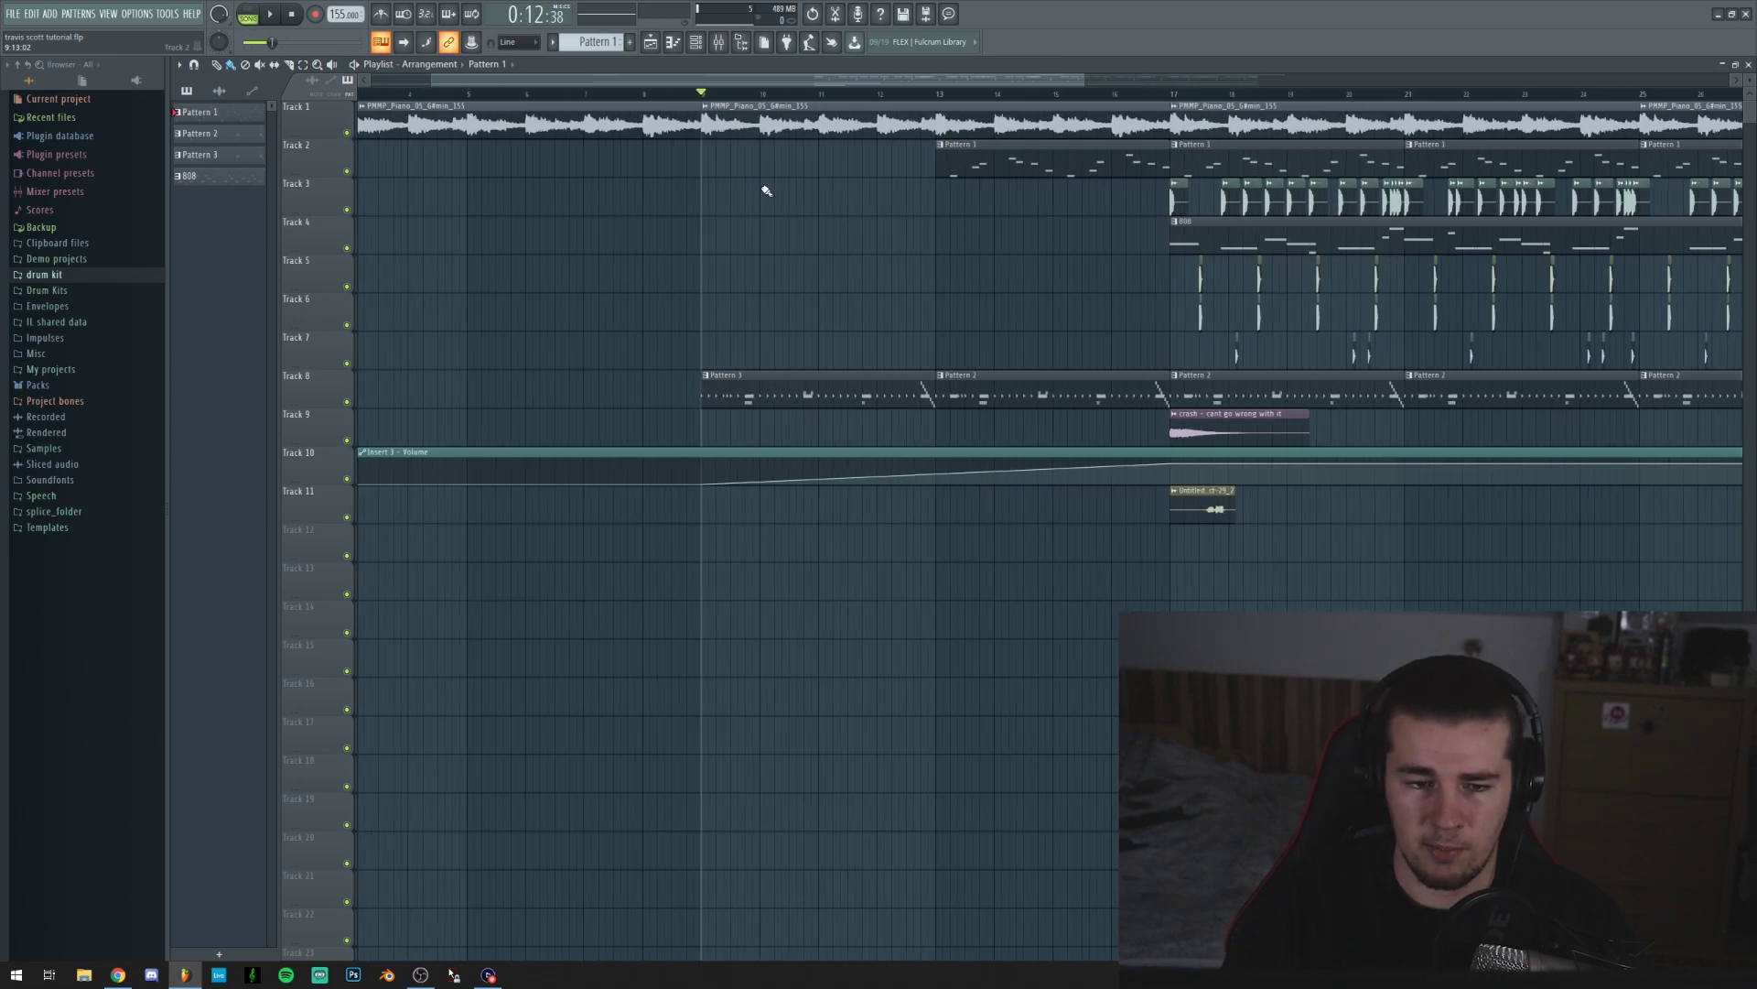
{"action": "double_click", "coordinate": [820, 386]}
{"action": "left_click", "coordinate": [1134, 63]}
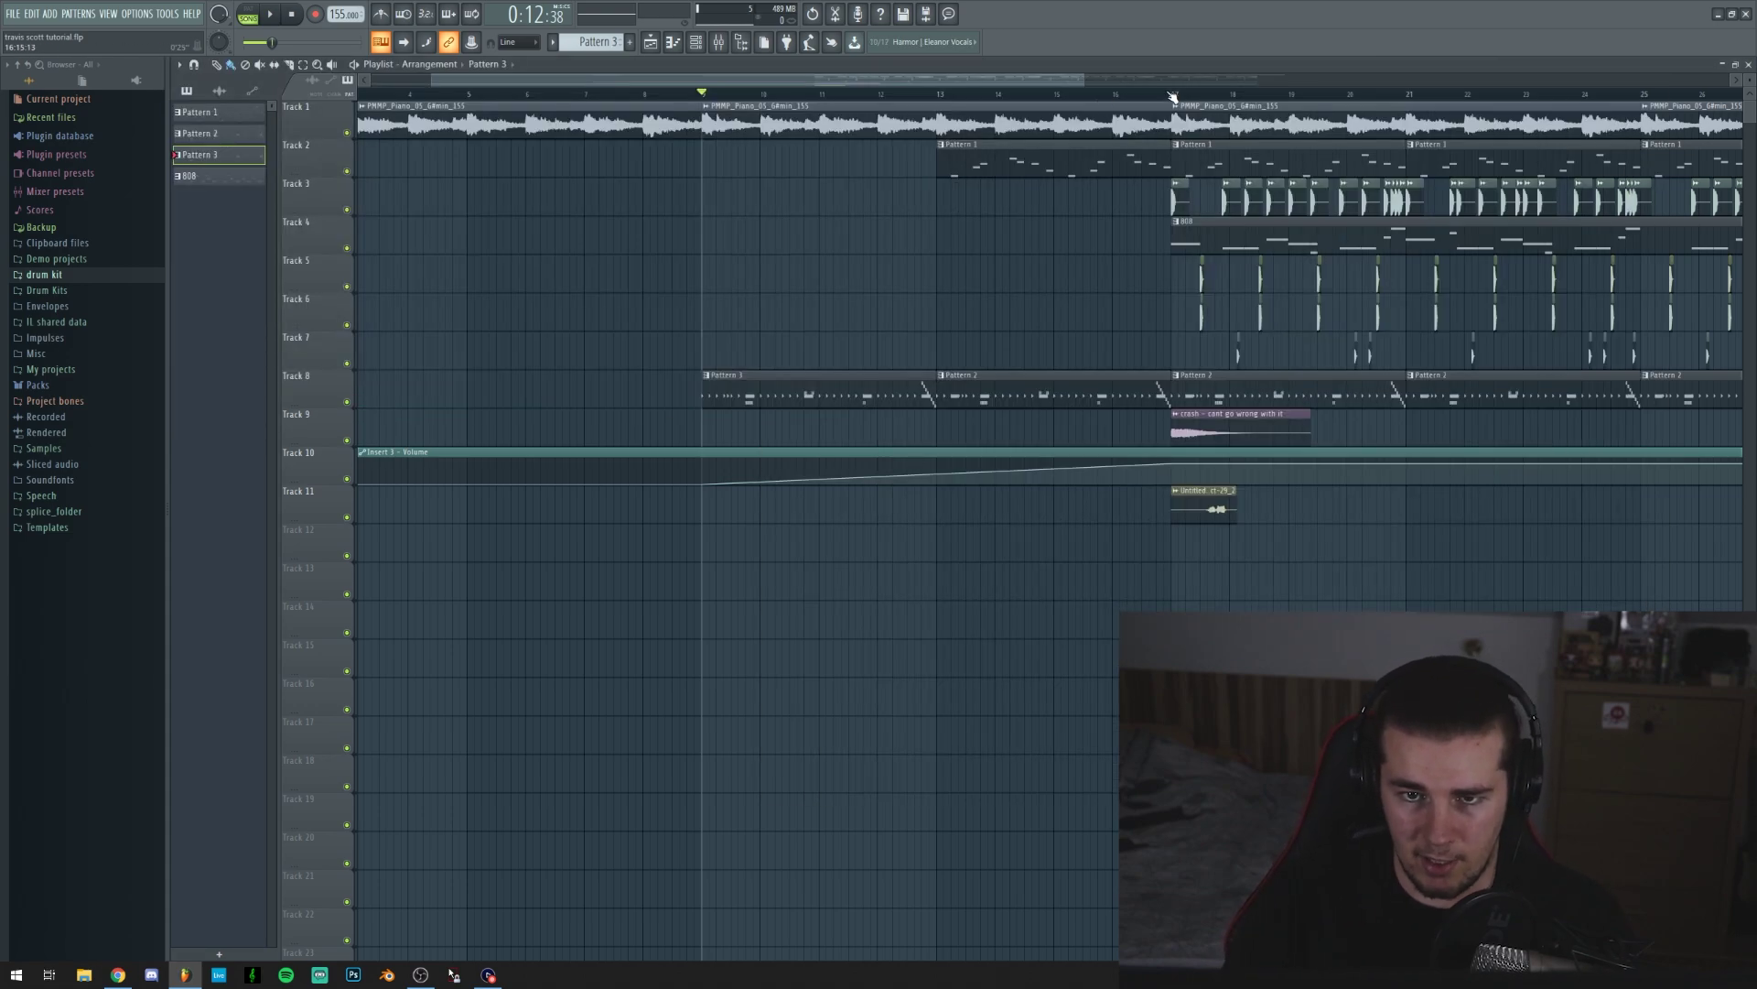
{"action": "double_click", "coordinate": [1184, 491]}
{"action": "key", "text": "space"}
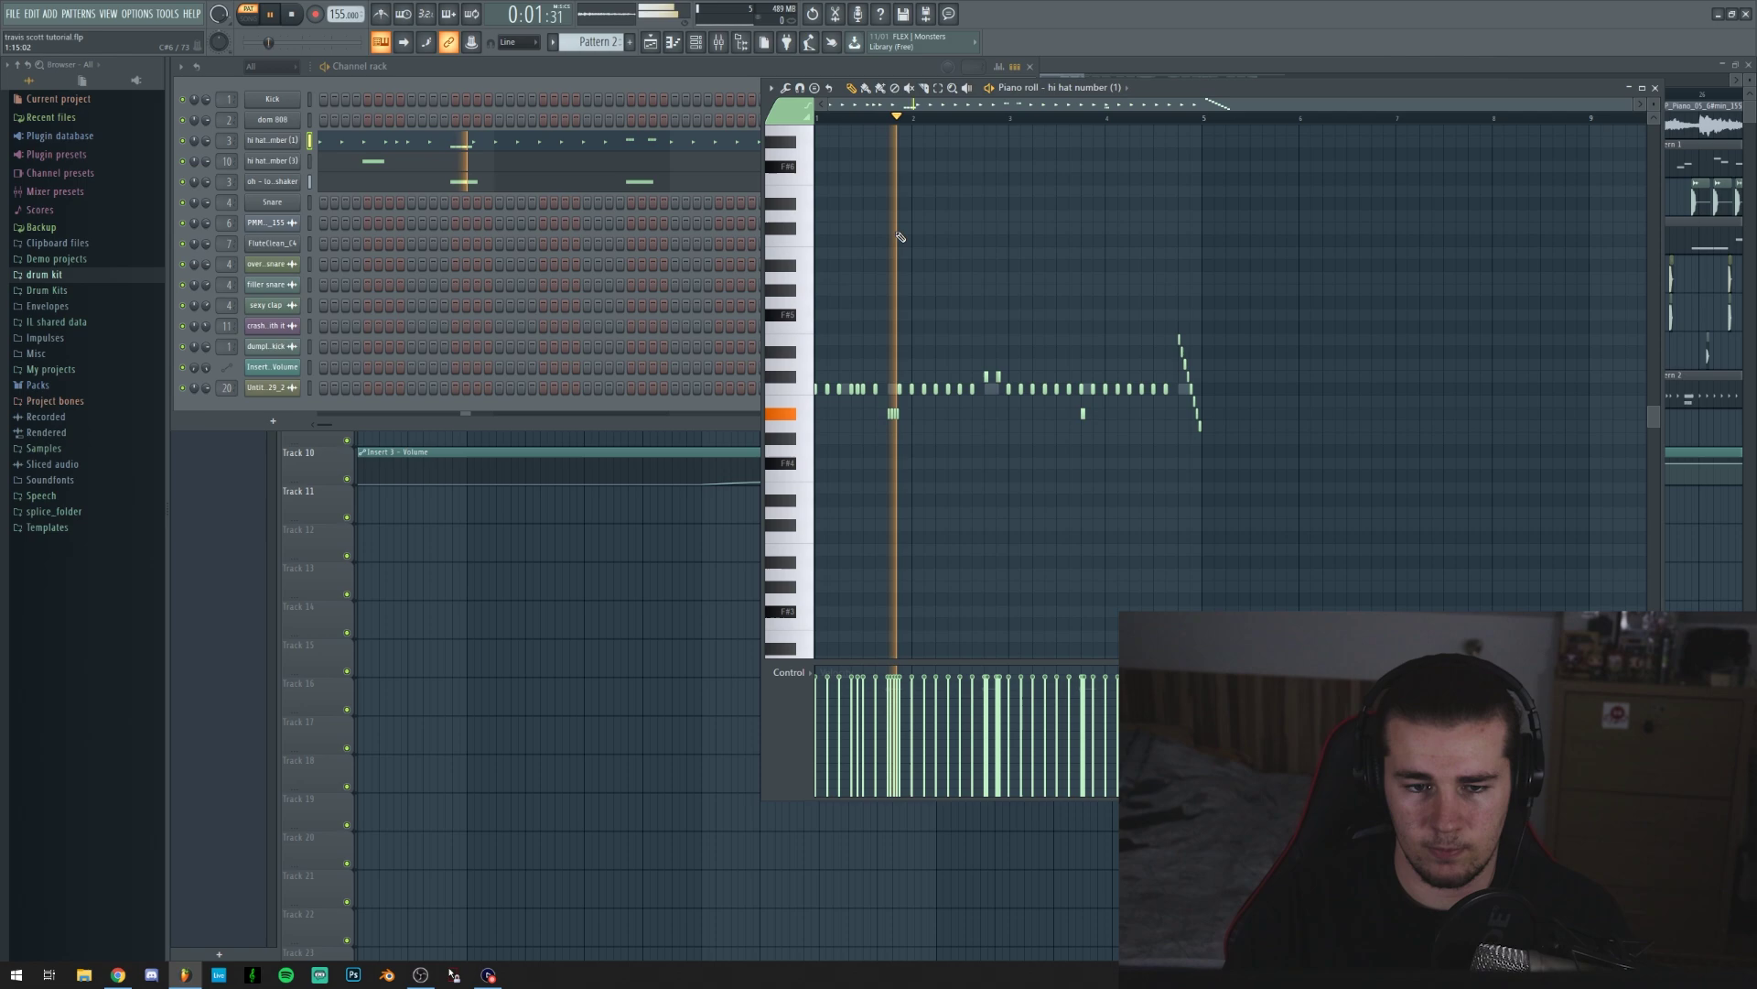
Inspect the hi-hat channel, preview hi hat number (3), and check mixer insert 10's effects.
{"action": "key", "text": "space"}
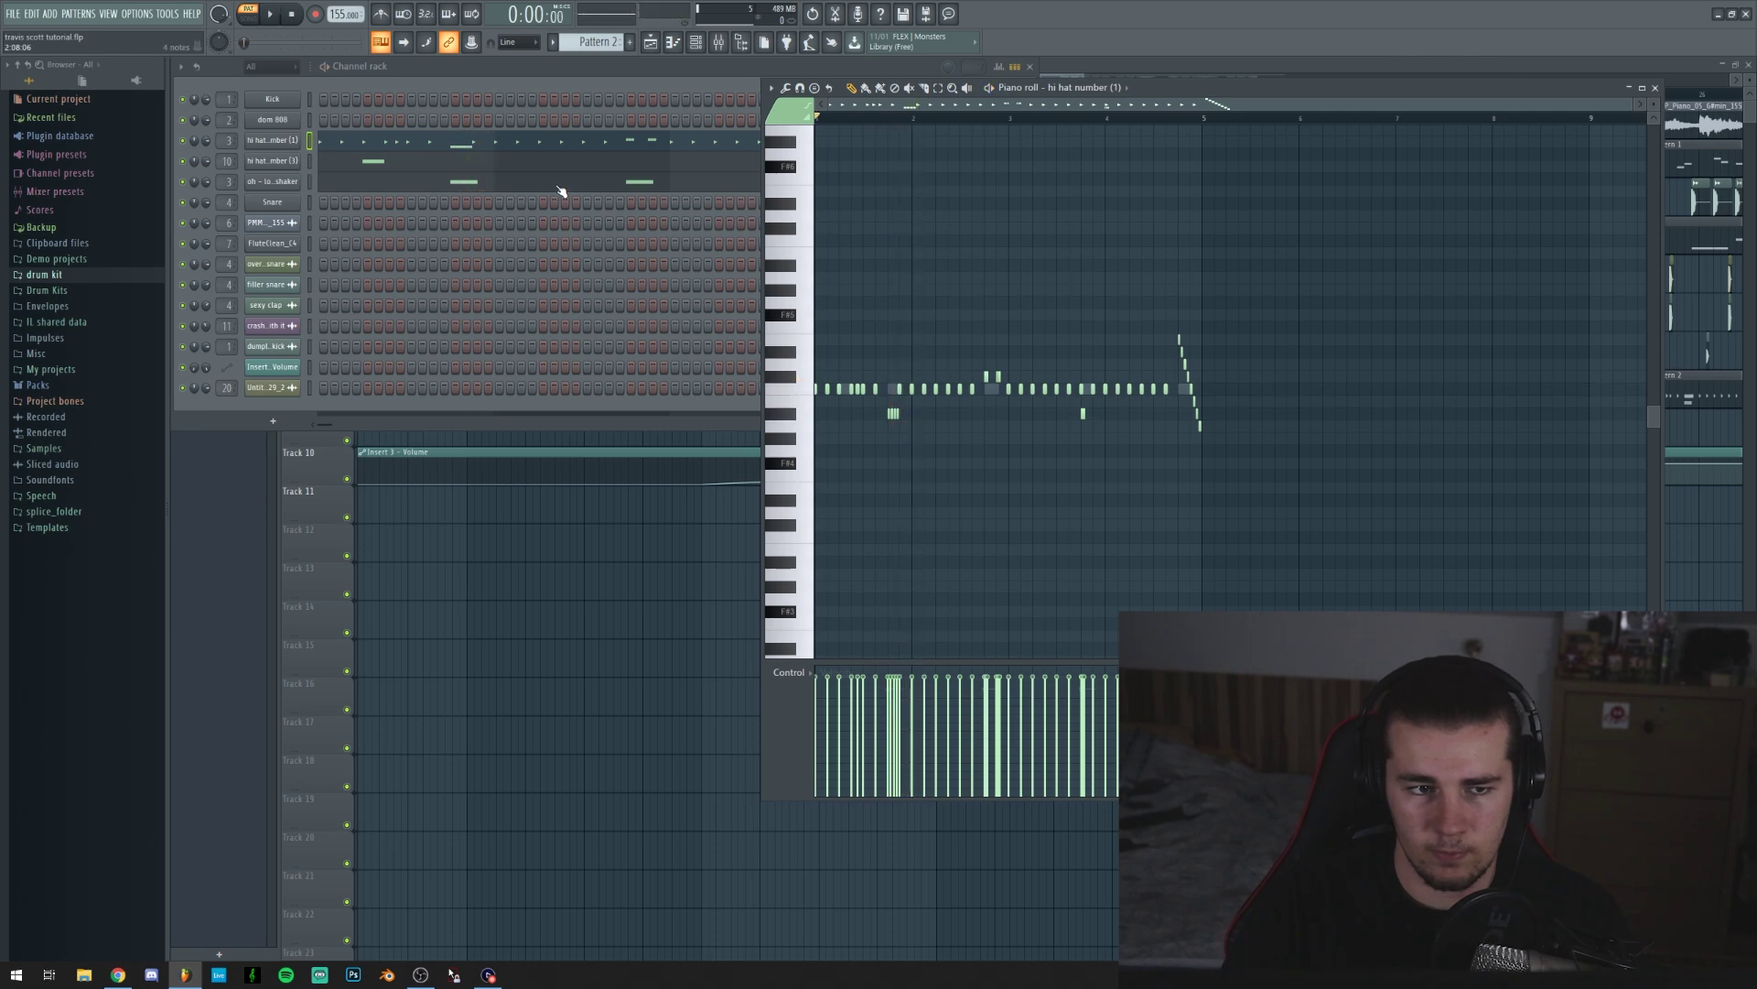
{"action": "left_click", "coordinate": [293, 142]}
{"action": "key", "text": "F9"}
{"action": "scroll", "coordinate": [976, 125], "scroll_direction": "up", "scroll_amount": 2}
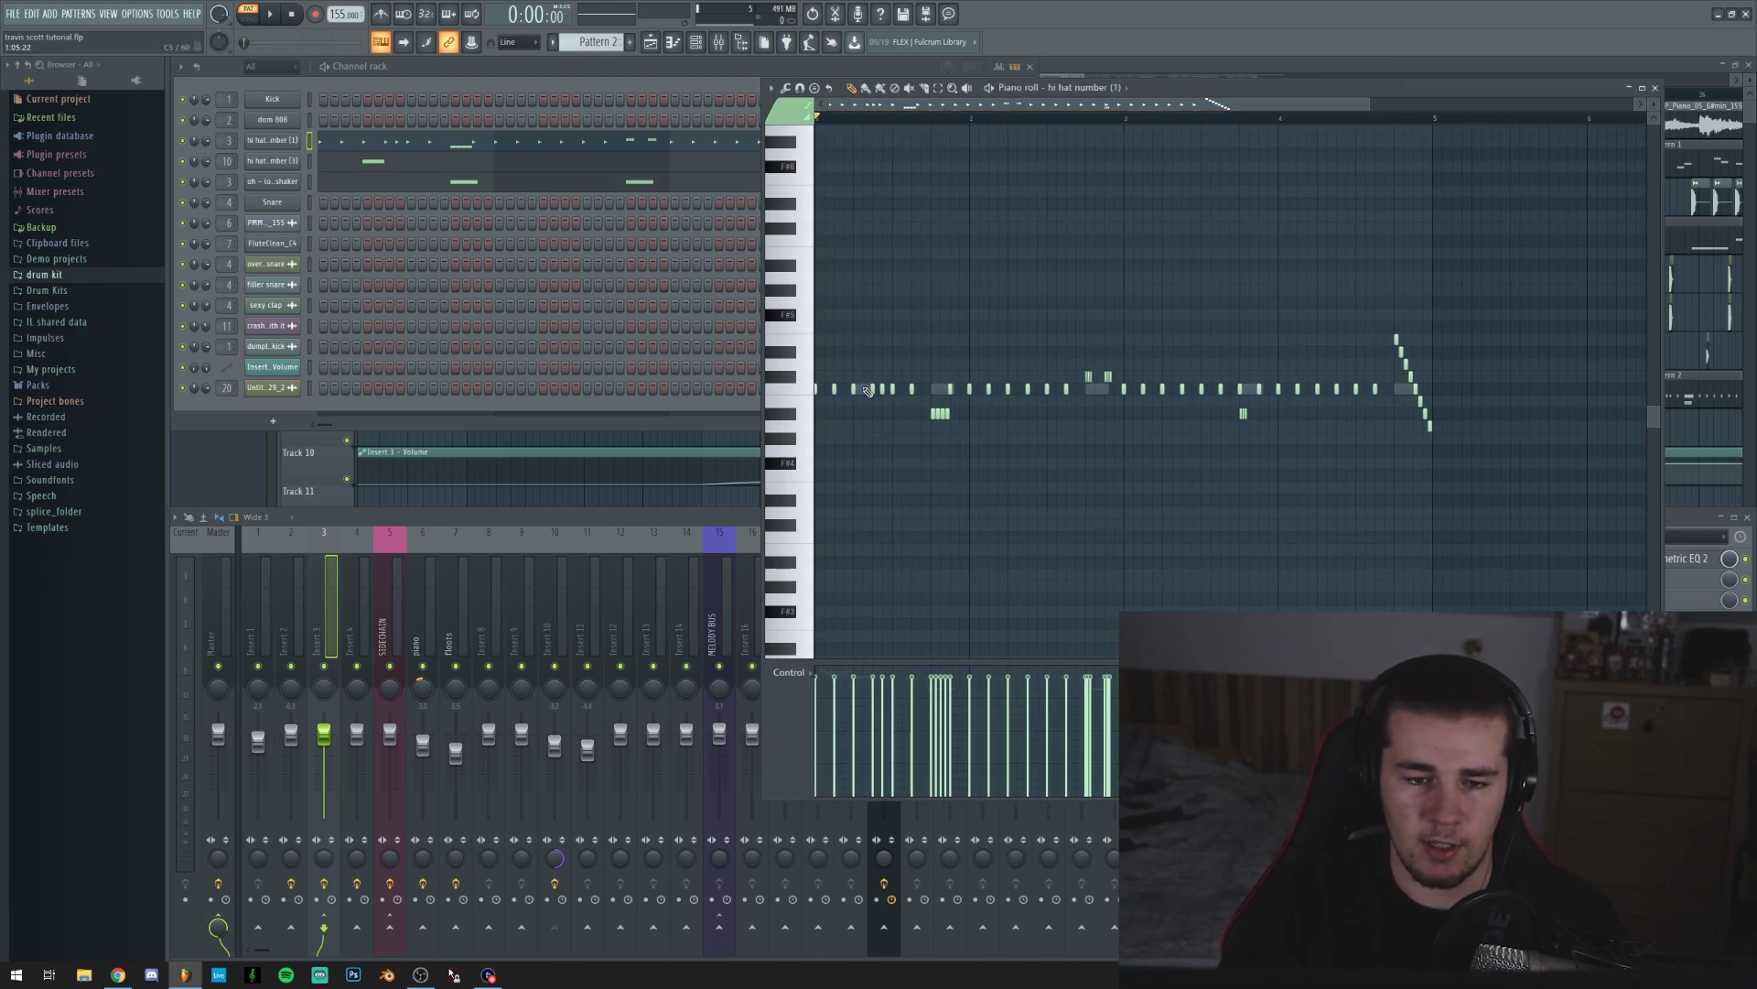
{"action": "left_click", "coordinate": [361, 166]}
{"action": "left_click", "coordinate": [813, 396]}
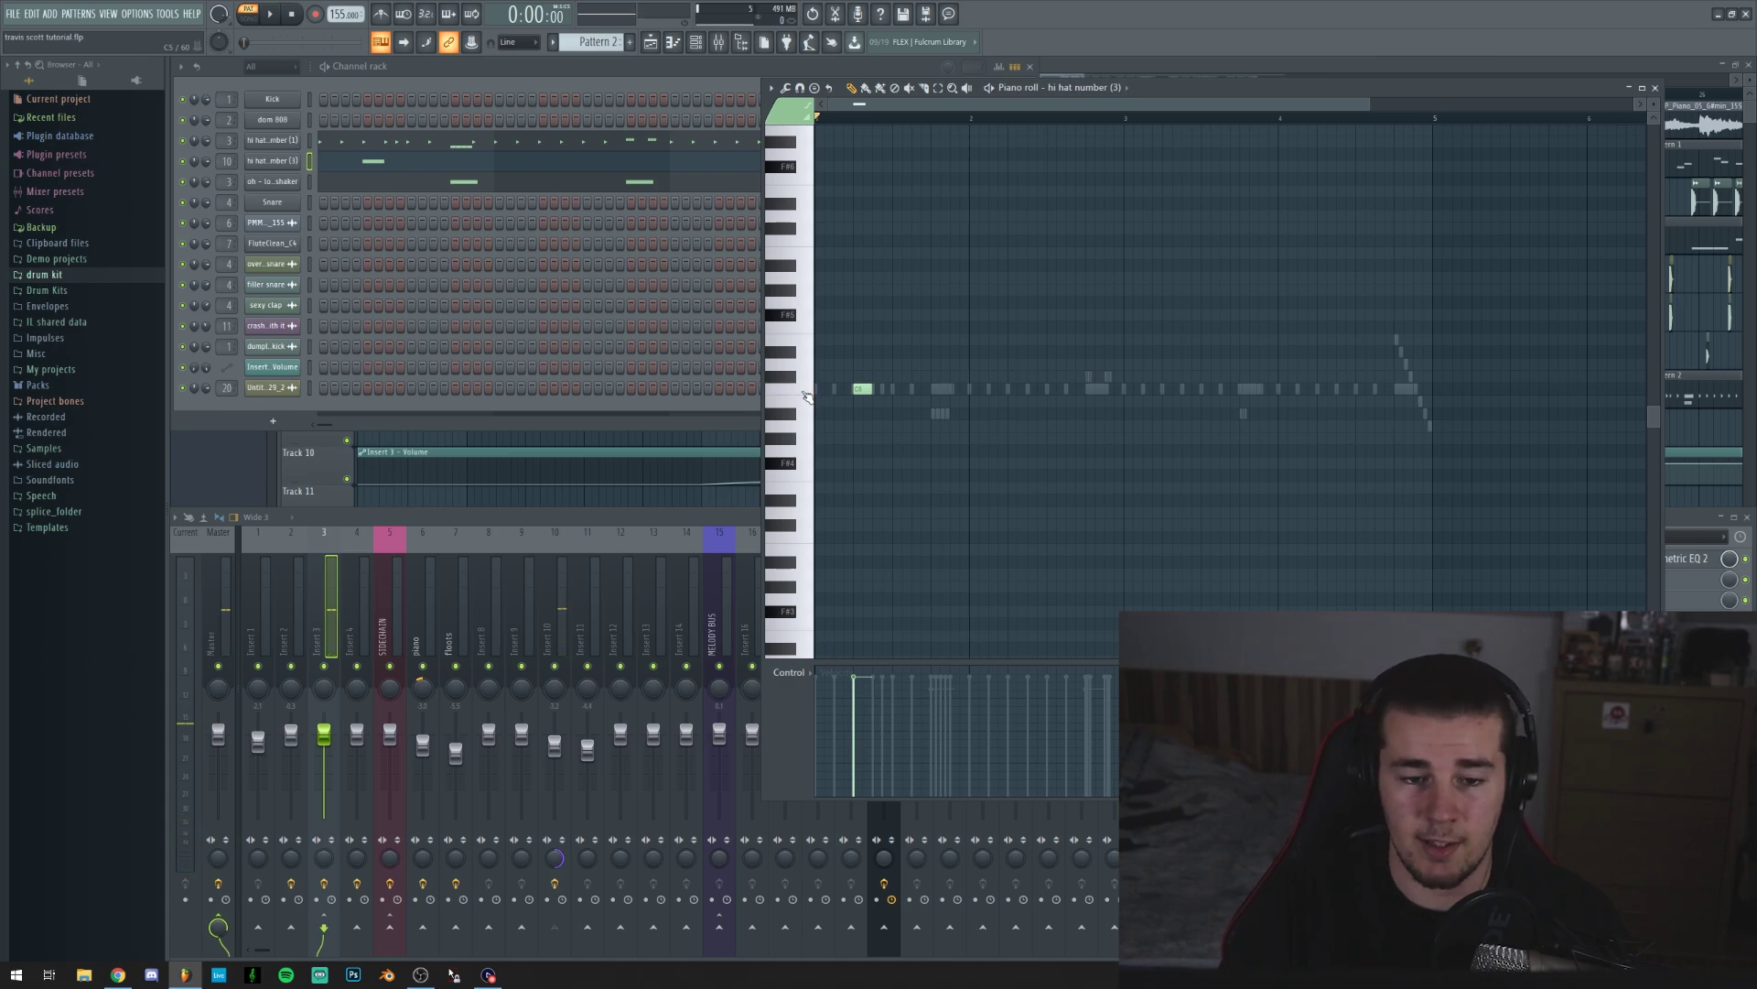
{"action": "left_click", "coordinate": [558, 604]}
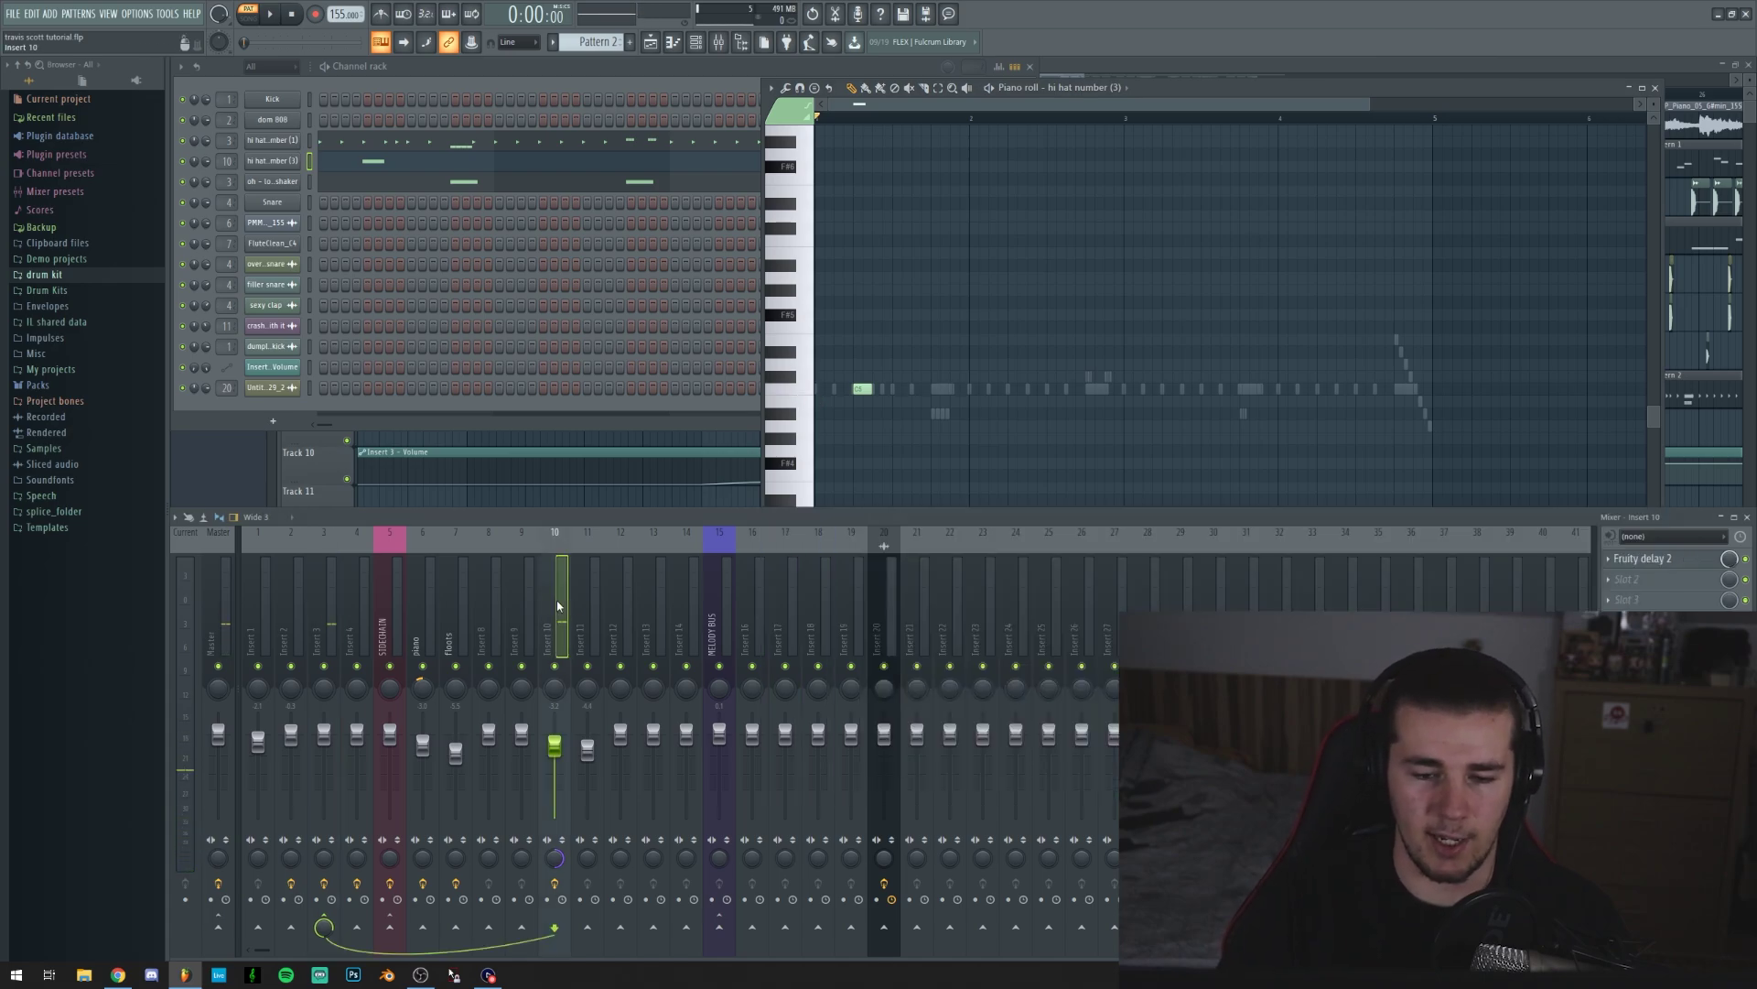
Play the lowkey shaker's notes, then close the piano roll back to the playlist.
{"action": "left_click", "coordinate": [295, 182]}
{"action": "left_click", "coordinate": [628, 199]}
{"action": "key", "text": "space"}
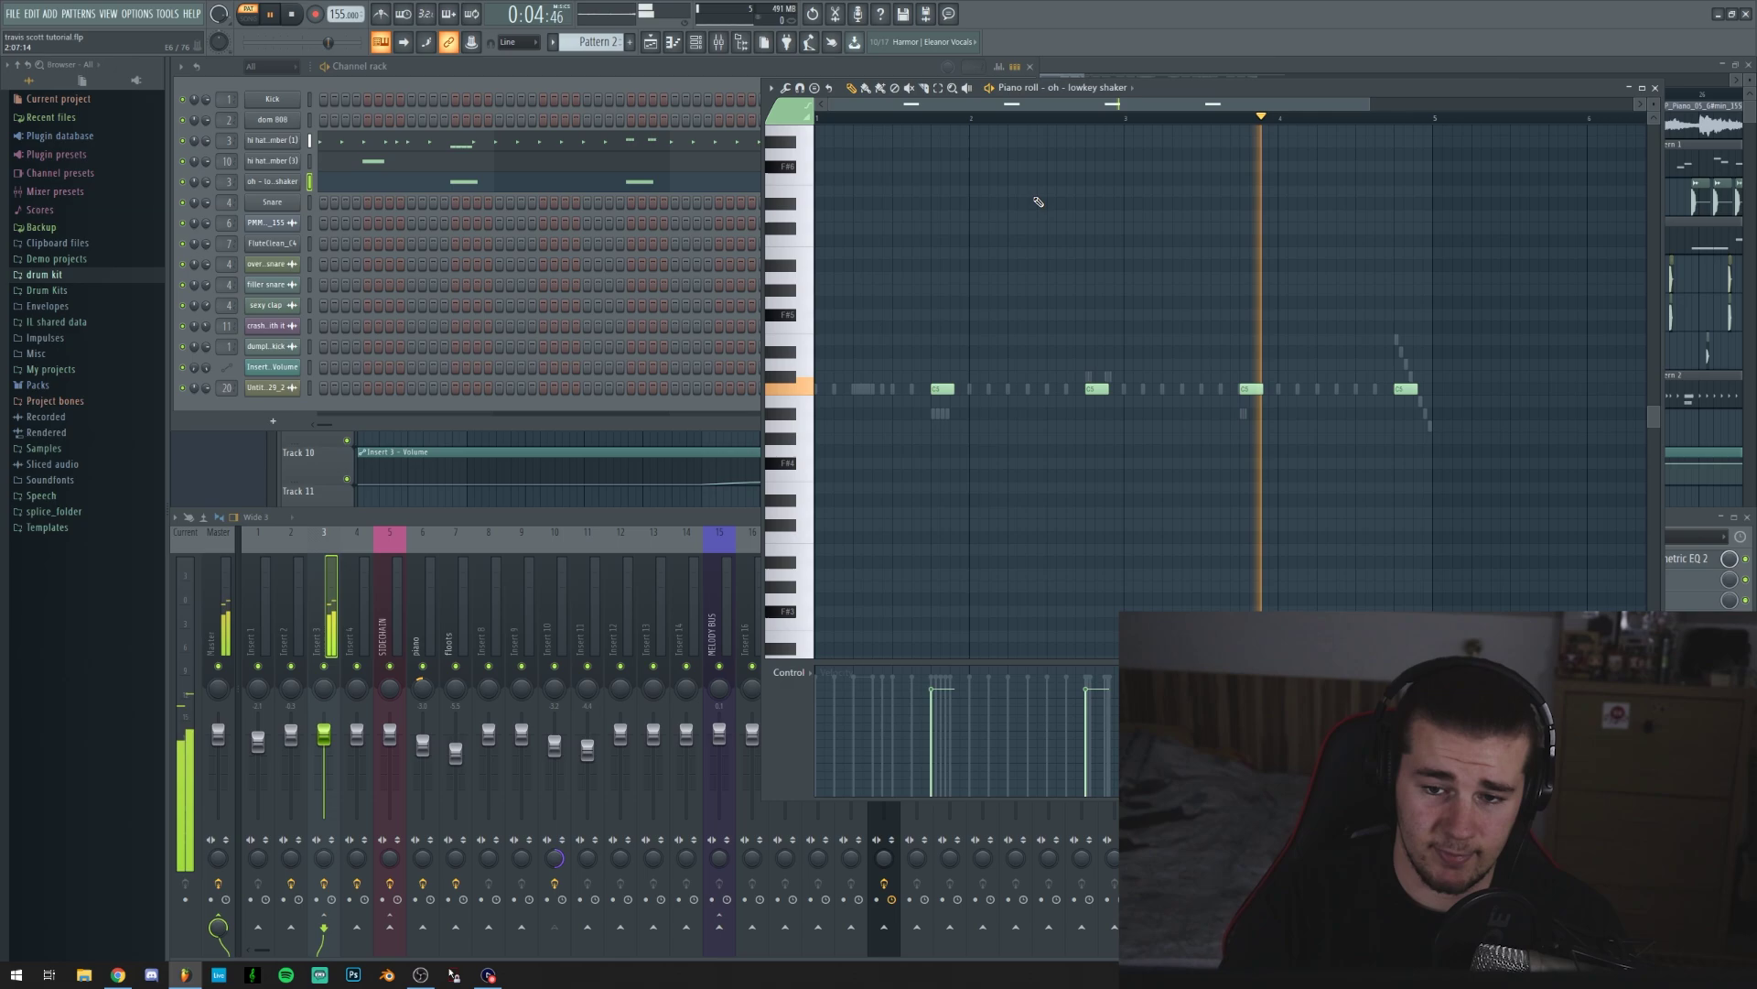
{"action": "key", "text": "space"}
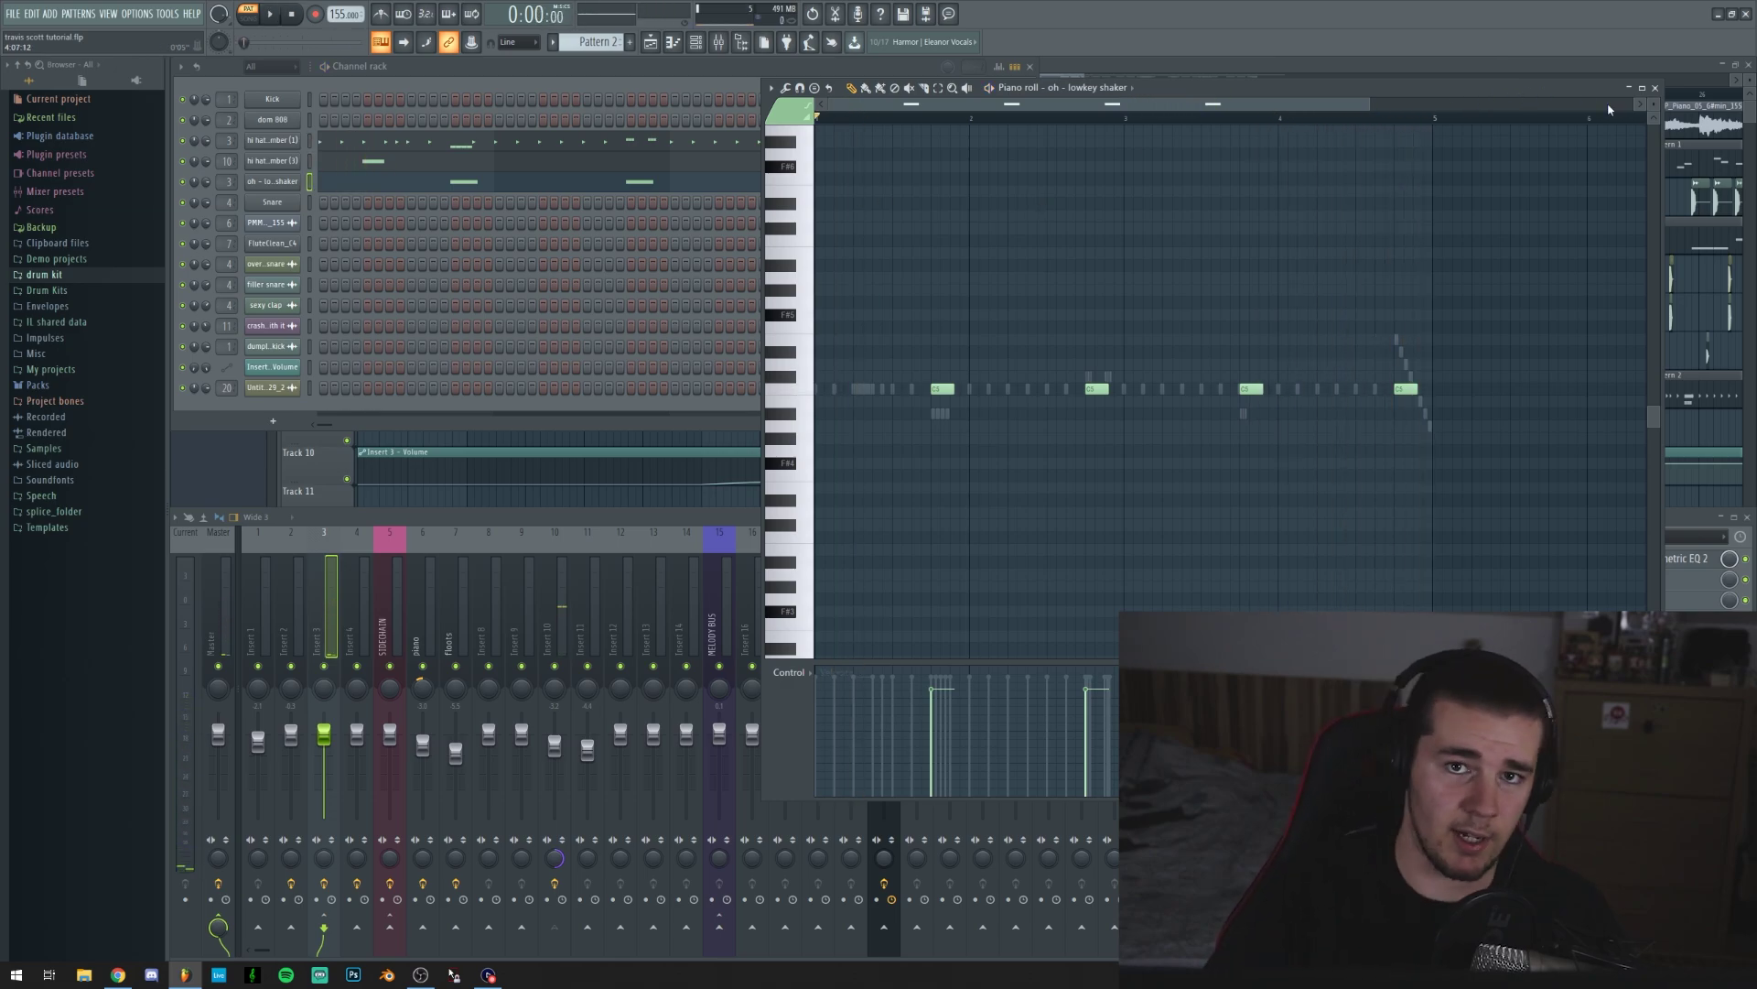
{"action": "left_click", "coordinate": [1655, 87]}
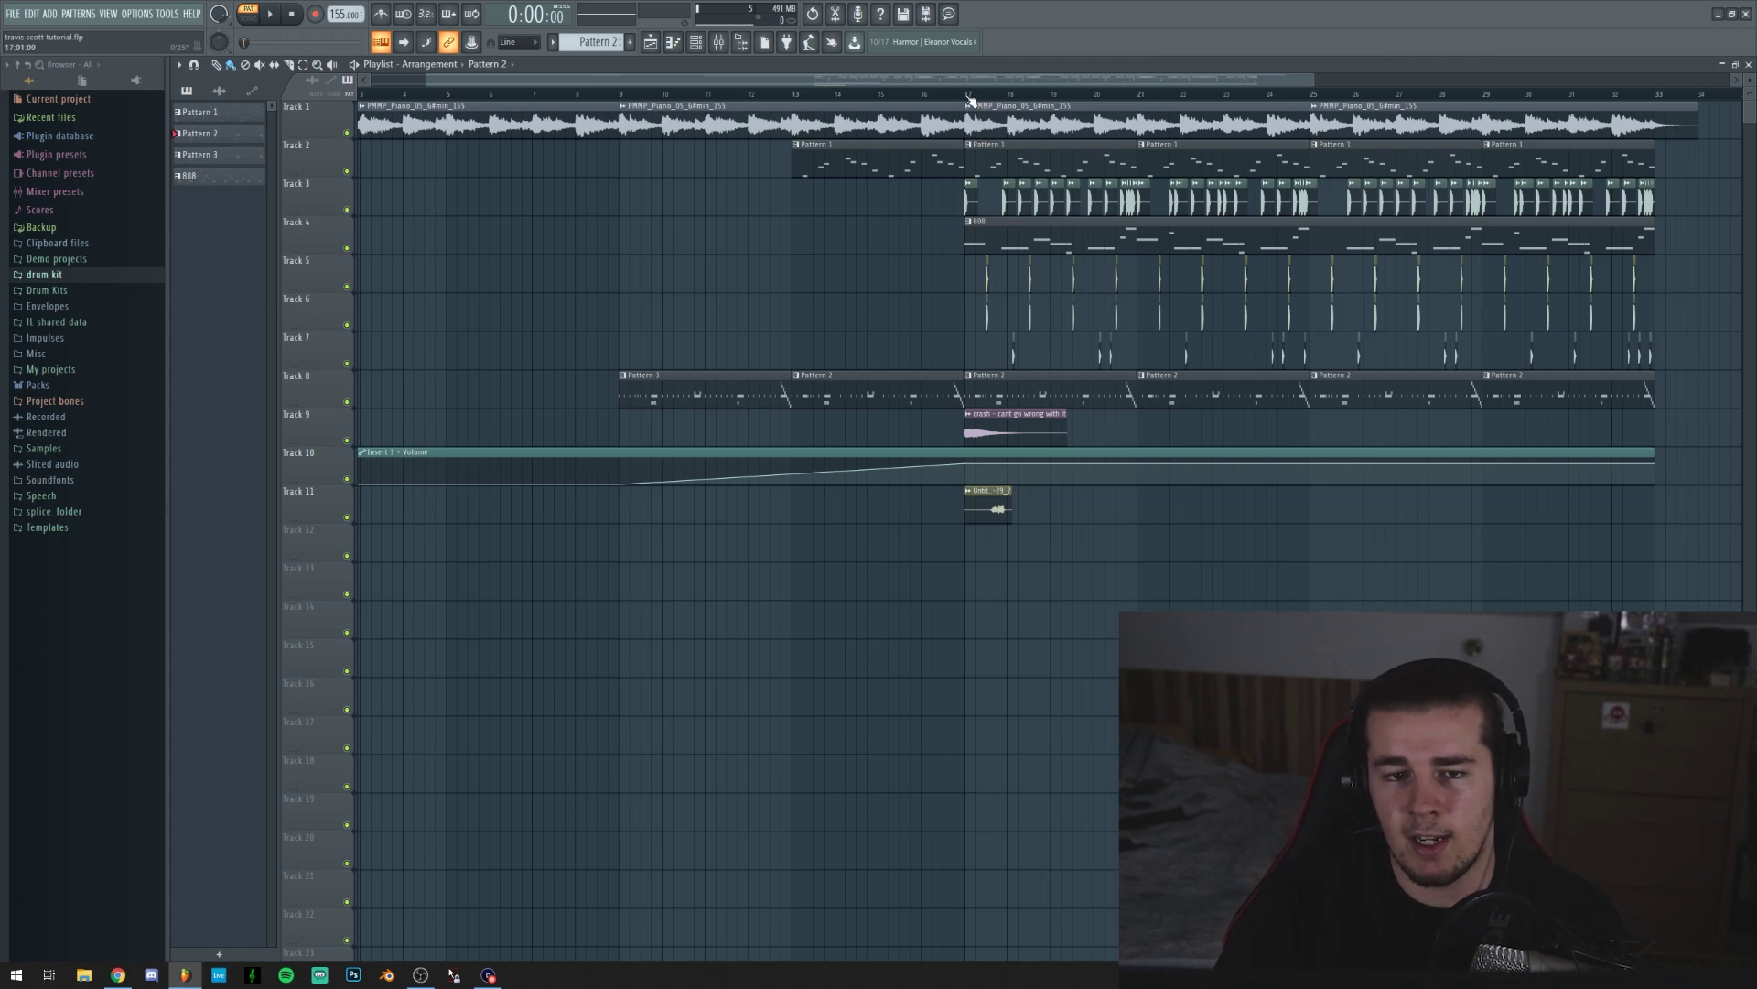
Solo Track 3 and play the song, stopping back at bar 17.
{"action": "scroll", "coordinate": [821, 98], "scroll_direction": "up", "scroll_amount": 5}
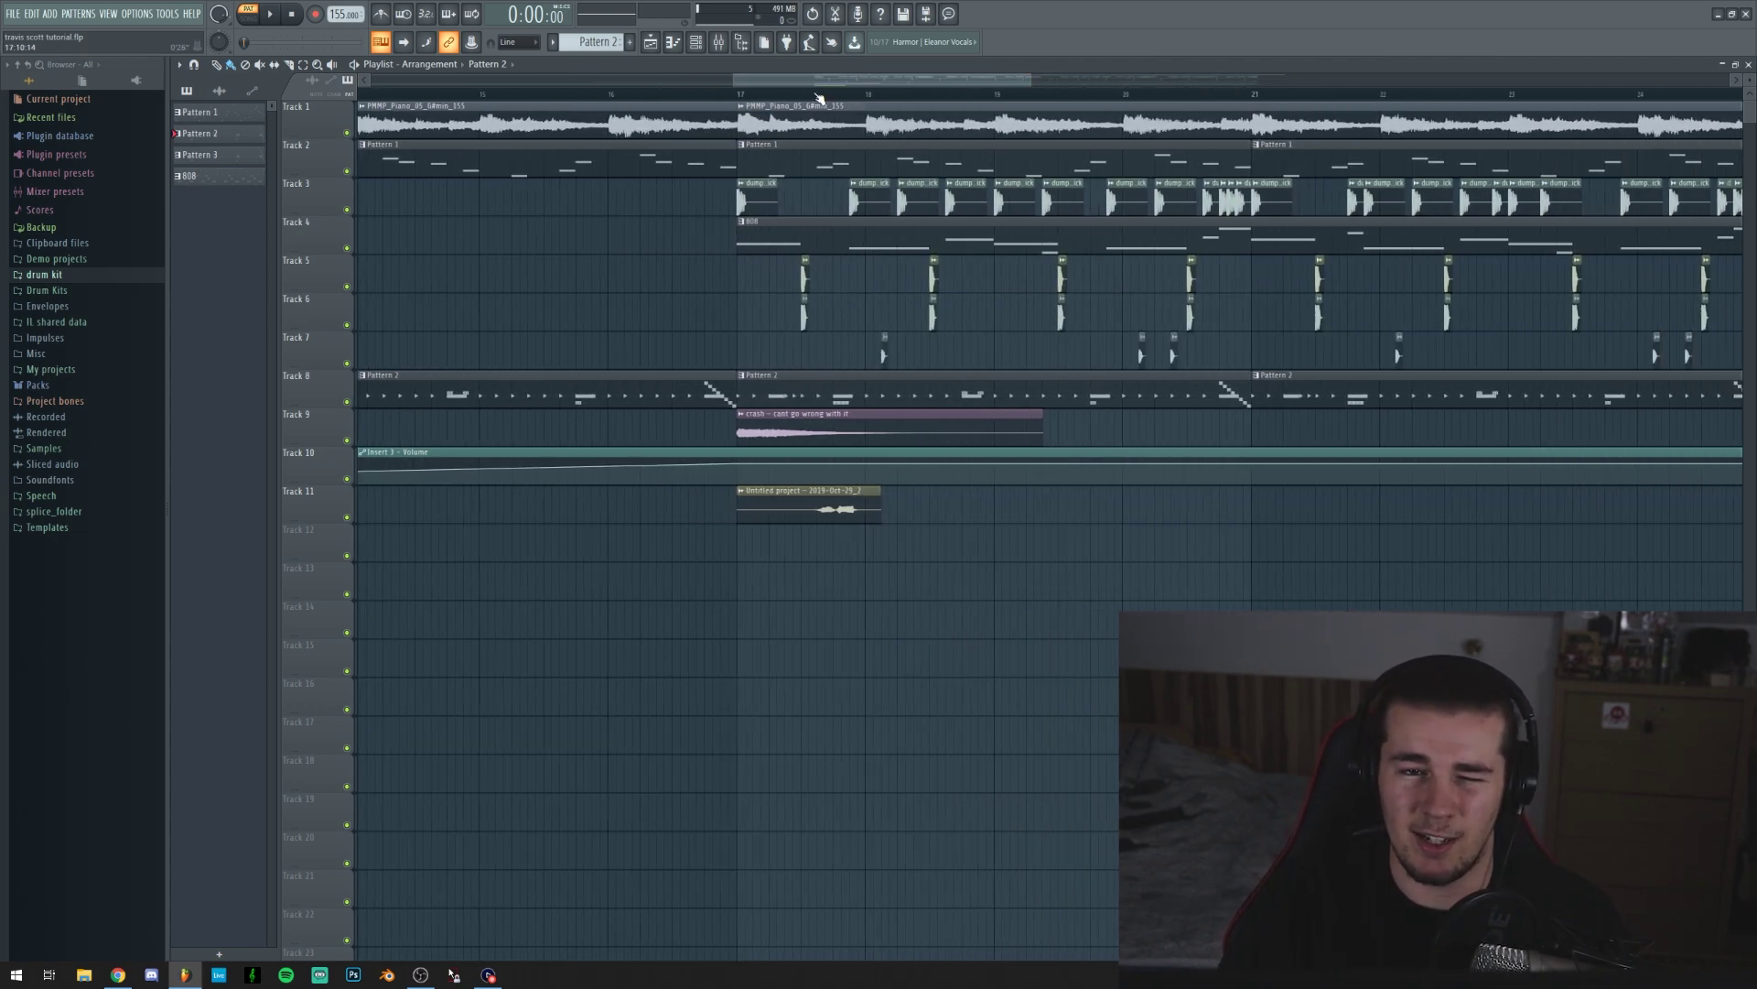
{"action": "scroll", "coordinate": [819, 98], "scroll_direction": "down", "scroll_amount": 2}
{"action": "right_click", "coordinate": [348, 210]}
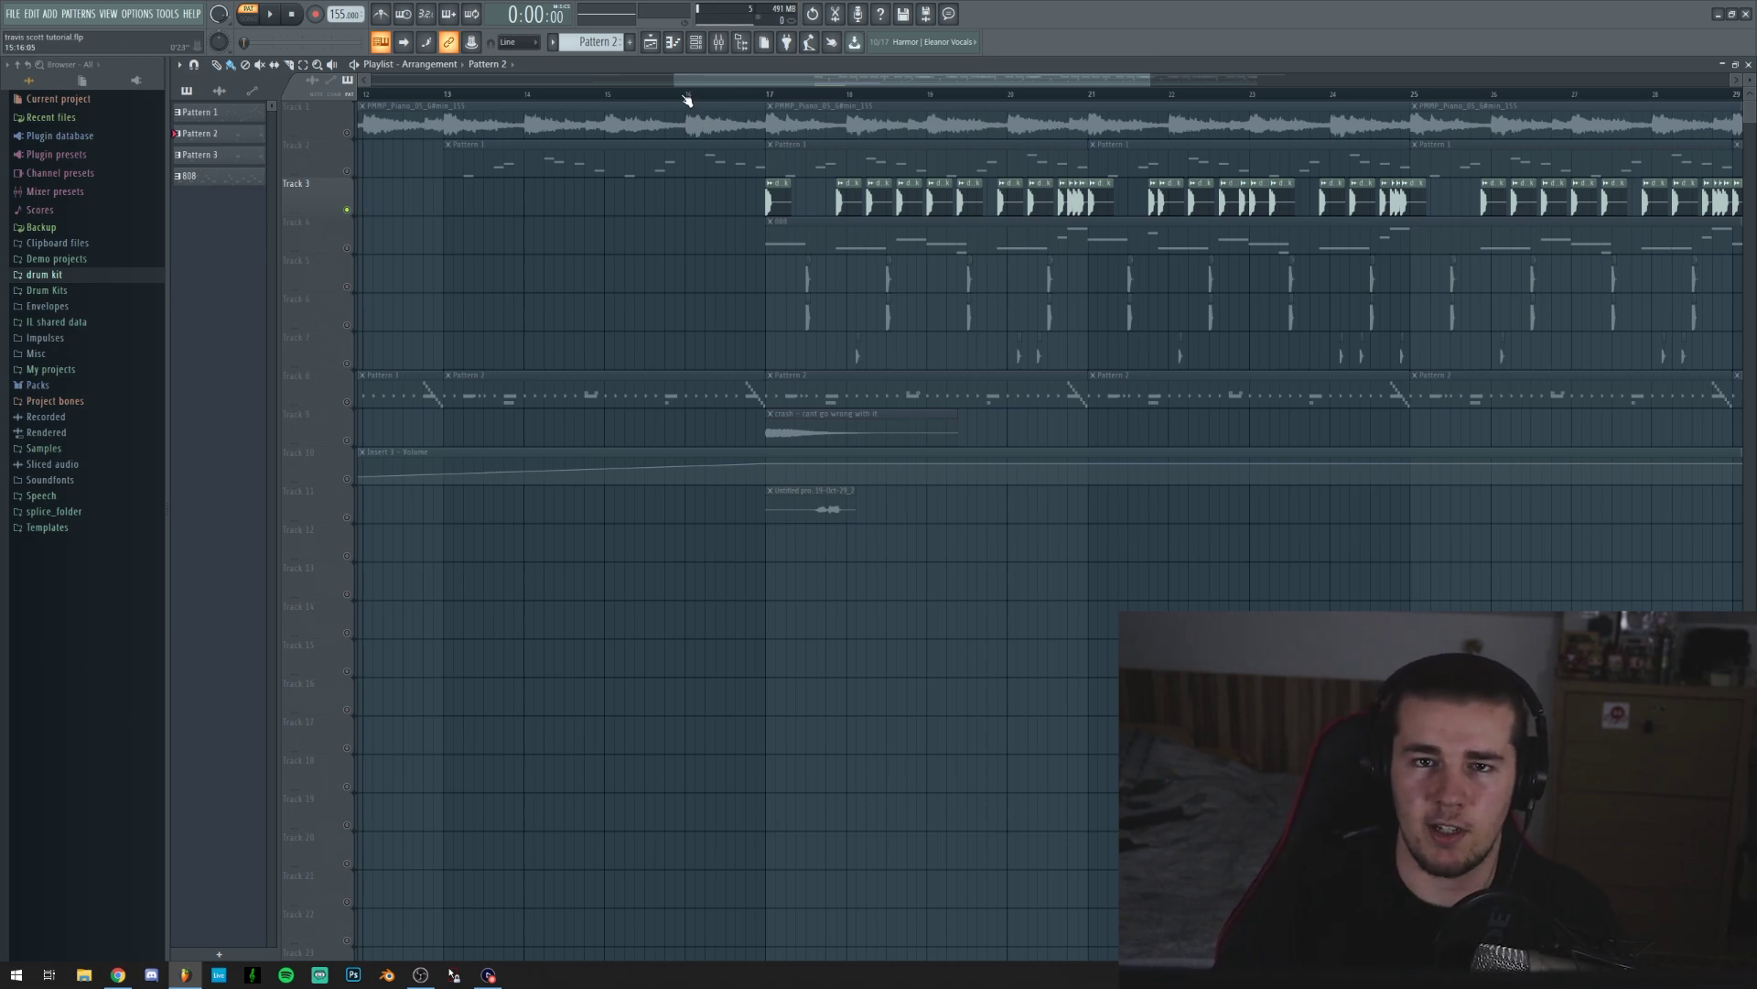
{"action": "key", "text": "space"}
{"action": "scroll", "coordinate": [788, 99], "scroll_direction": "up", "scroll_amount": 2}
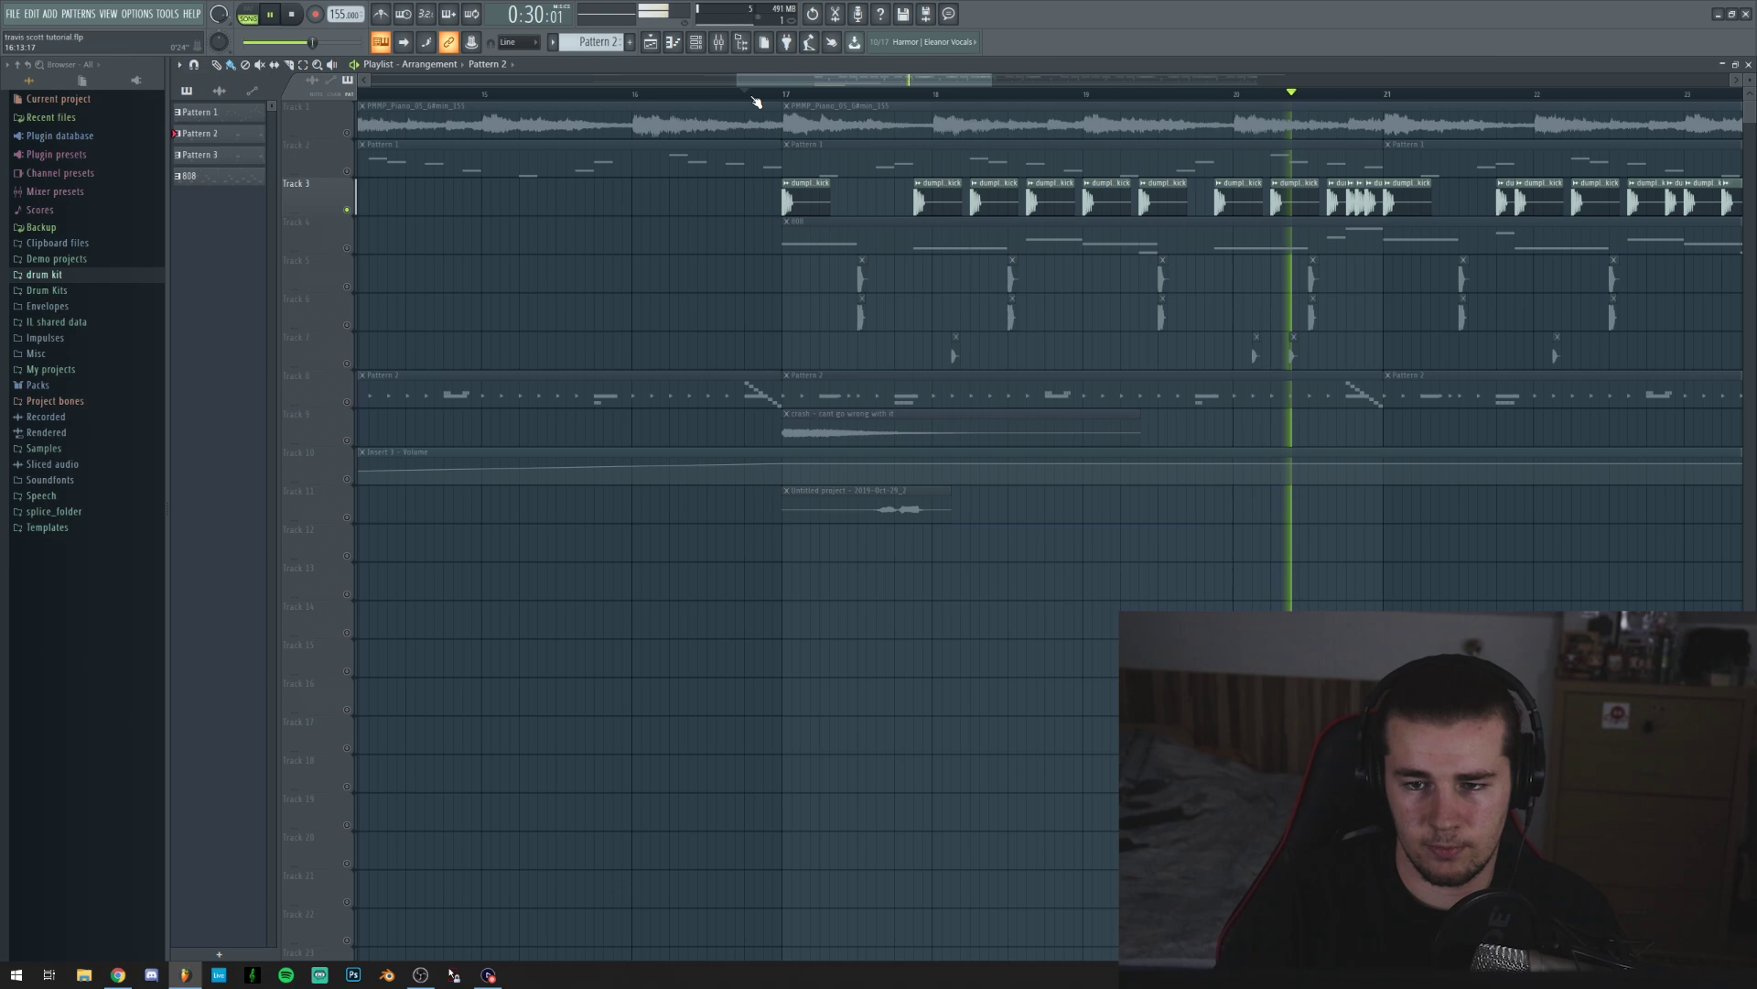
{"action": "key", "text": "space"}
{"action": "left_click", "coordinate": [723, 43]}
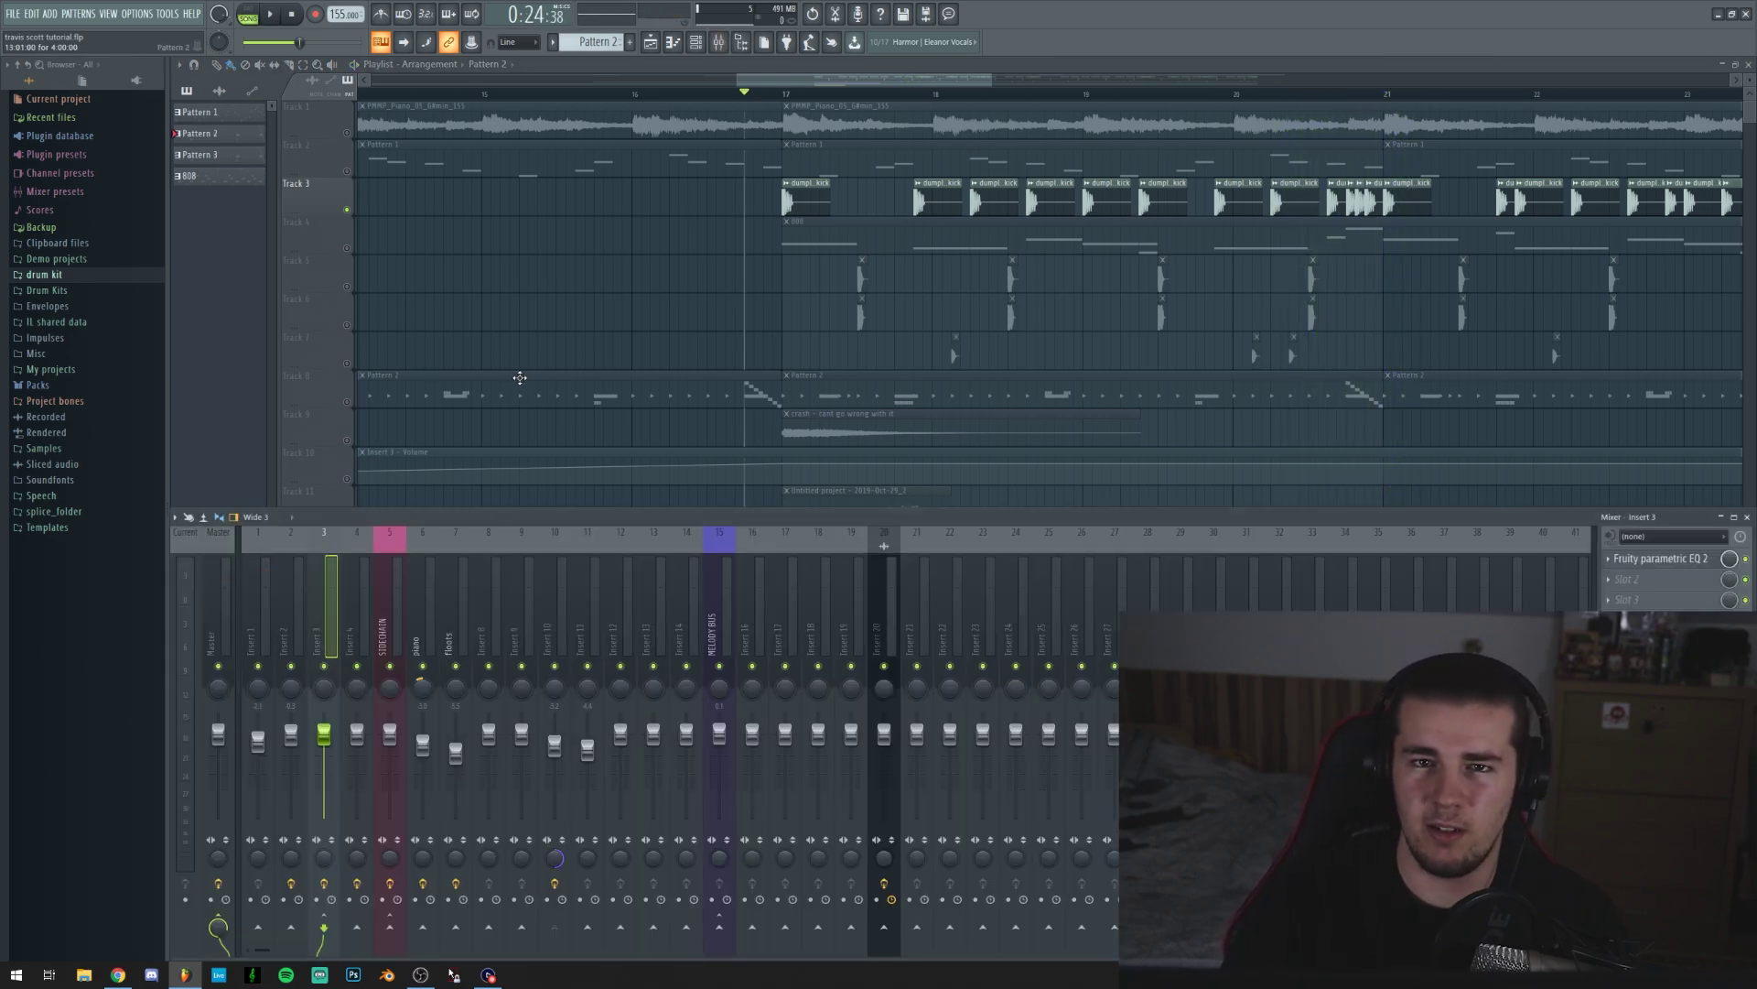
Unmute the 808 track, mute the kick, and open the 808 clip's notes from bar 17.
{"action": "key", "text": "F9"}
{"action": "left_click", "coordinate": [348, 248]}
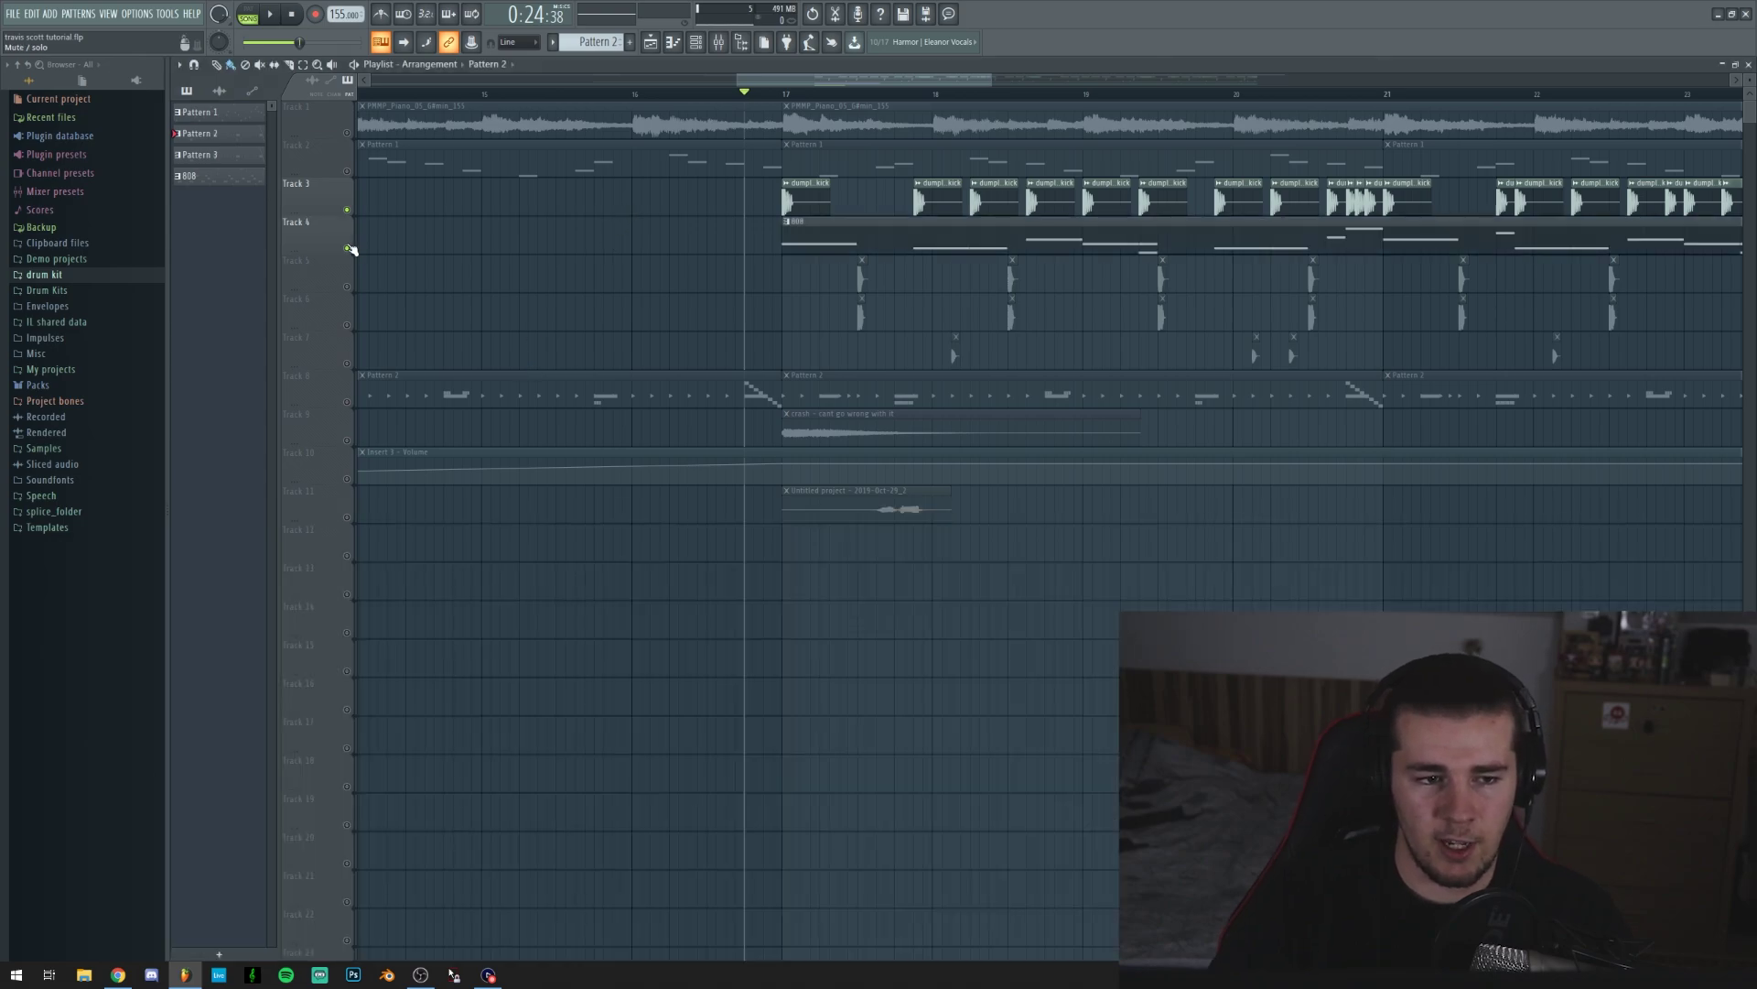
{"action": "left_click", "coordinate": [348, 209]}
{"action": "mouse_move", "coordinate": [838, 80]}
{"action": "left_mouse_down"}
{"action": "mouse_move", "coordinate": [820, 81]}
{"action": "mouse_move", "coordinate": [859, 82]}
{"action": "left_mouse_up"}
{"action": "left_click", "coordinate": [673, 94]}
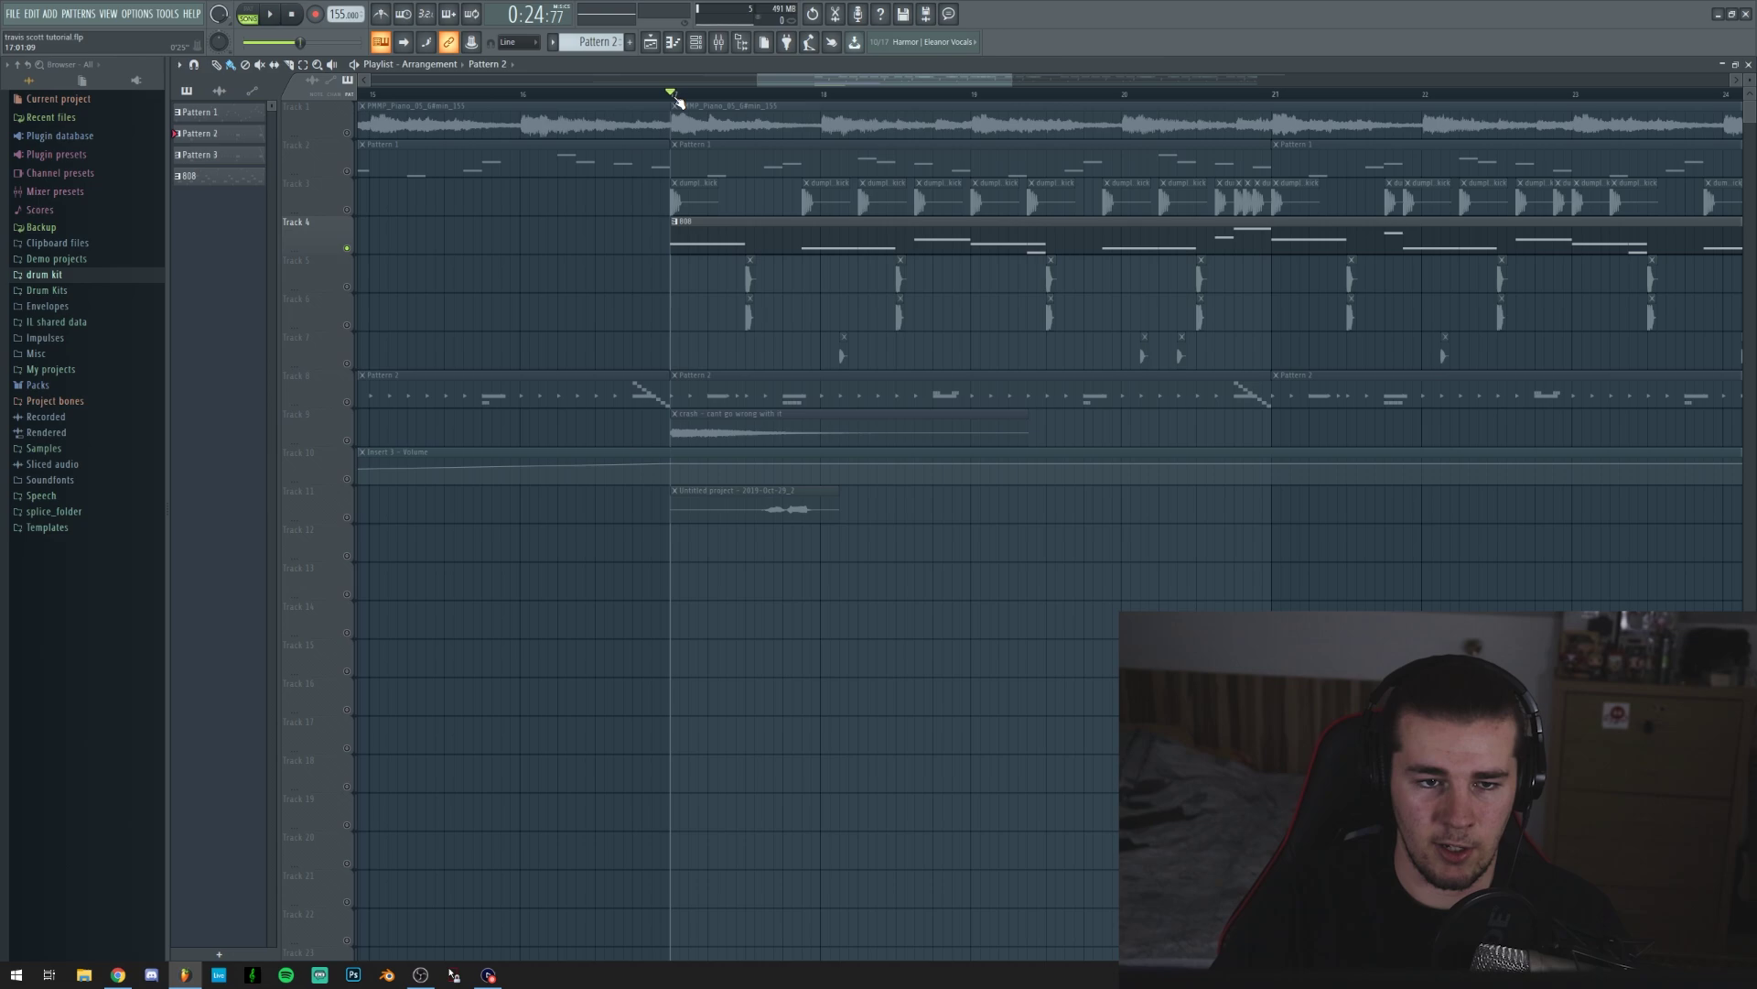
{"action": "double_click", "coordinate": [724, 225]}
Bring up the dom 808 sample settings and notes, then loop the 808 pattern alone.
{"action": "left_click", "coordinate": [271, 120]}
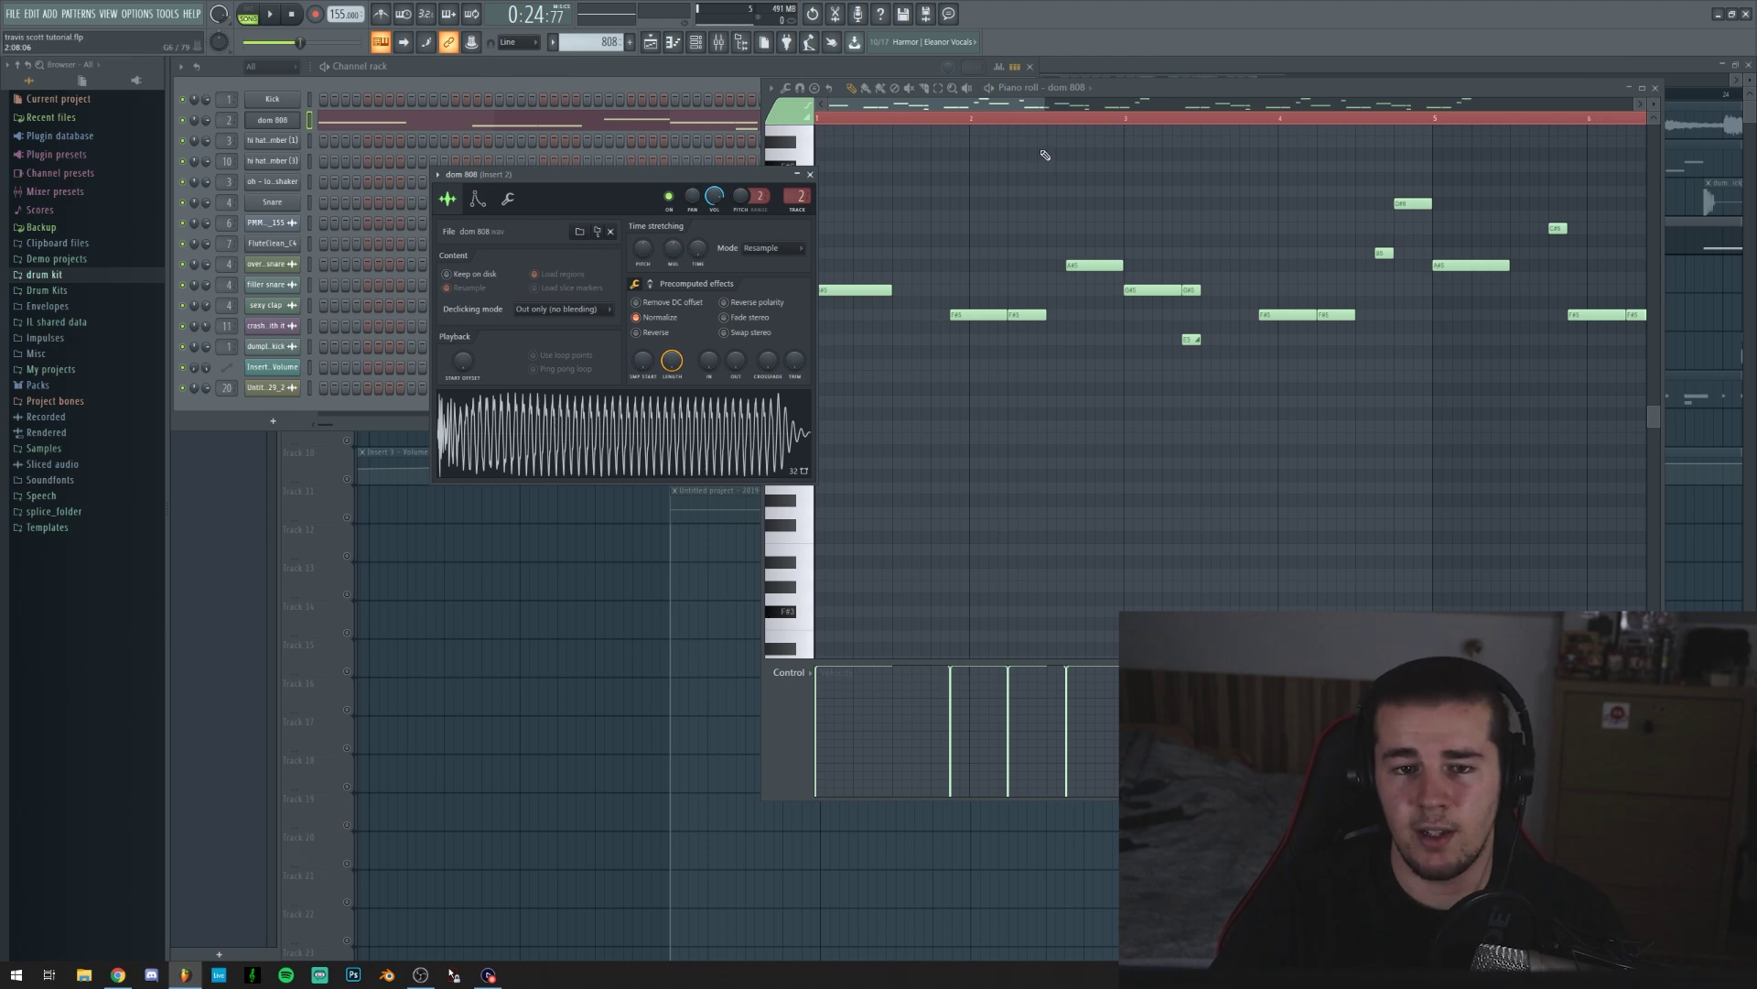
{"action": "left_click", "coordinate": [1013, 105]}
{"action": "left_click", "coordinate": [991, 89]}
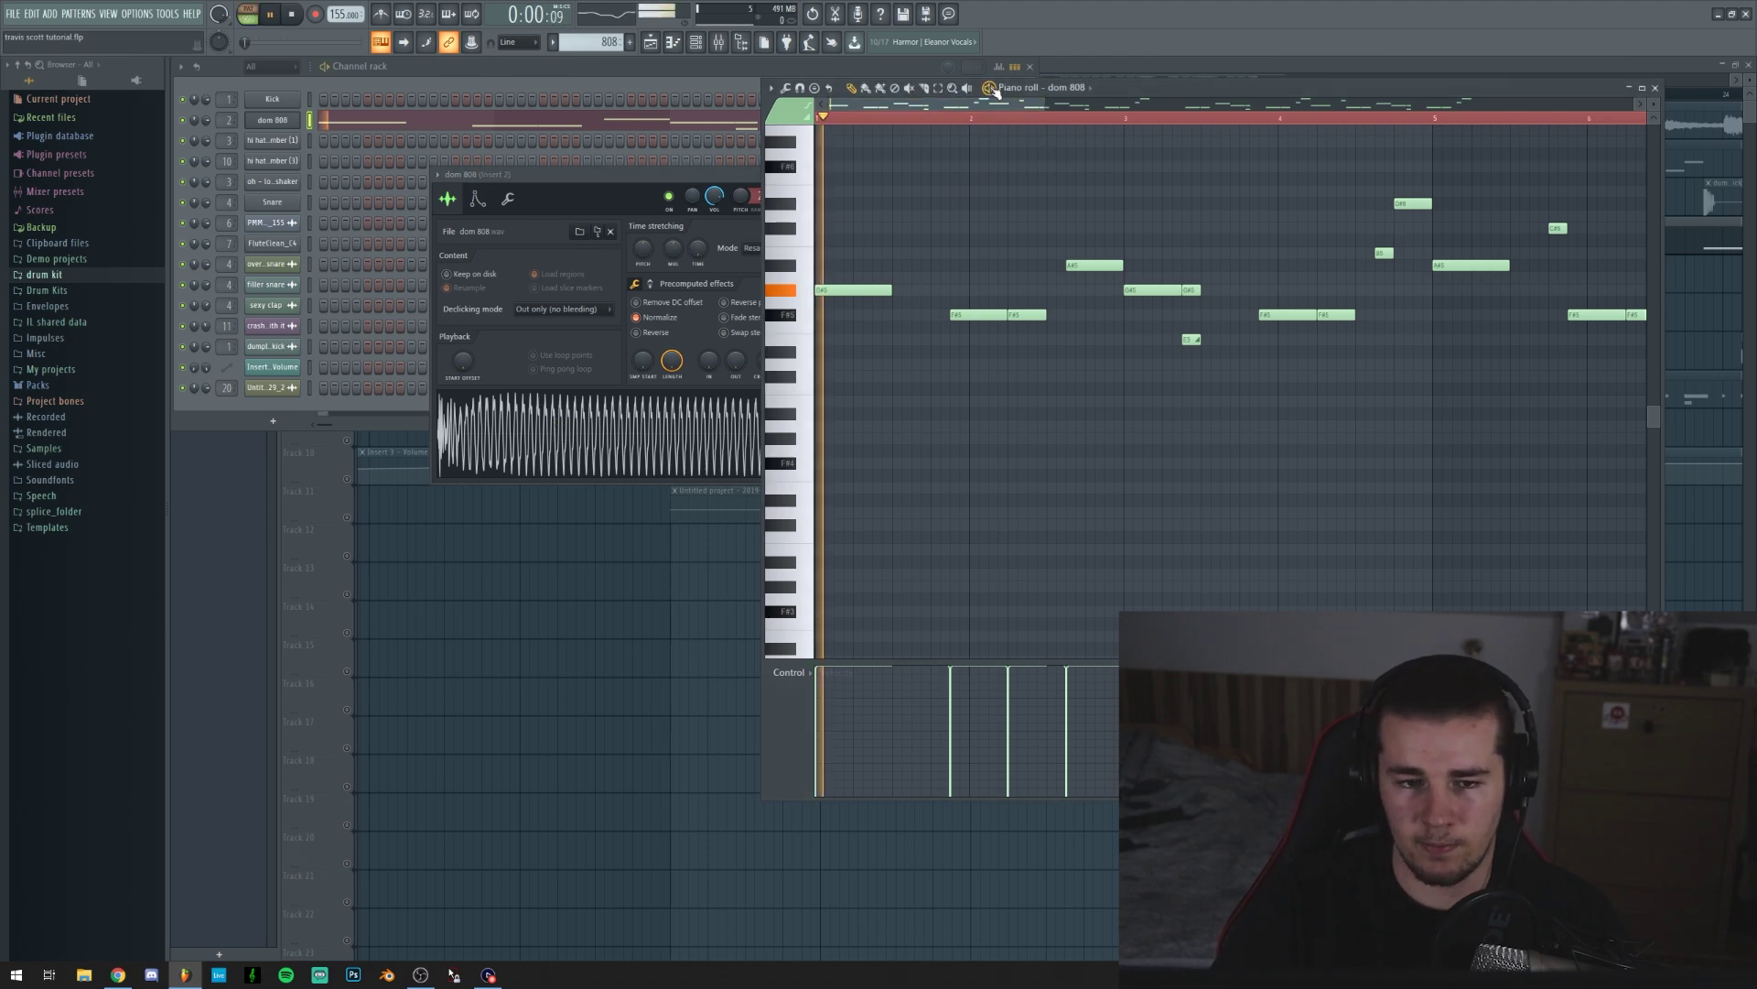
{"action": "scroll", "coordinate": [965, 222], "scroll_direction": "up", "scroll_amount": 3}
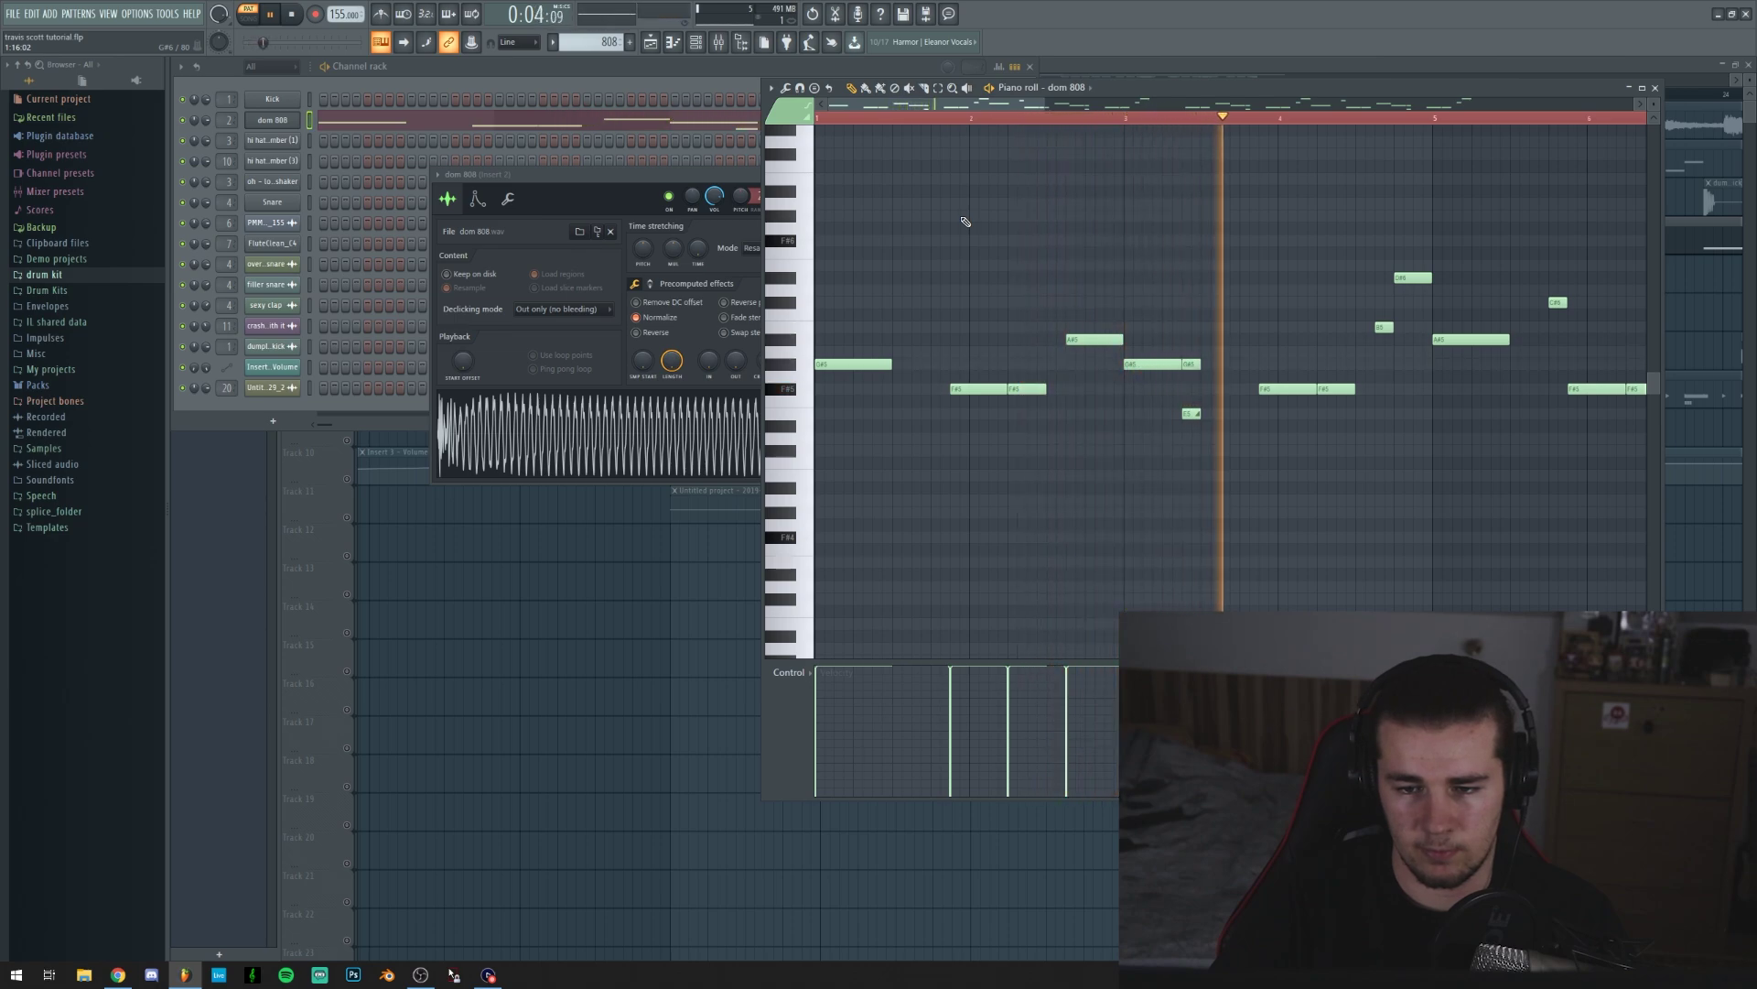
{"action": "scroll", "coordinate": [1029, 117], "scroll_direction": "down", "scroll_amount": 2}
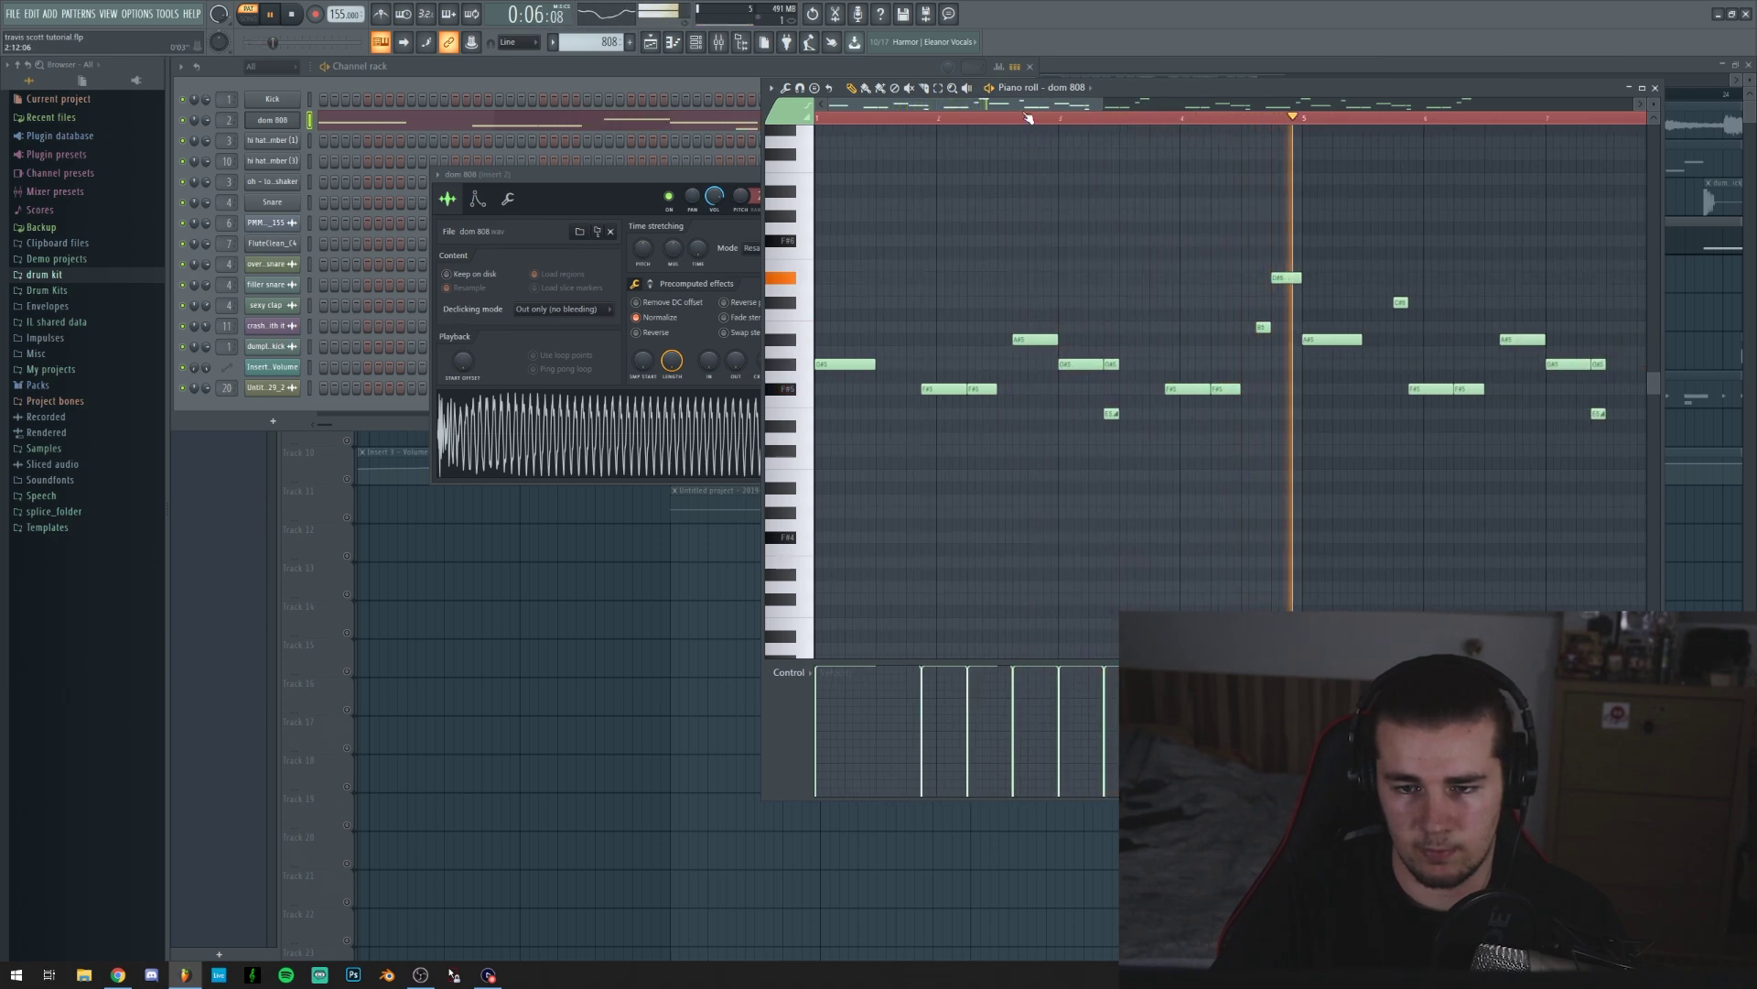
{"action": "scroll", "coordinate": [1030, 117], "scroll_direction": "down", "scroll_amount": 2}
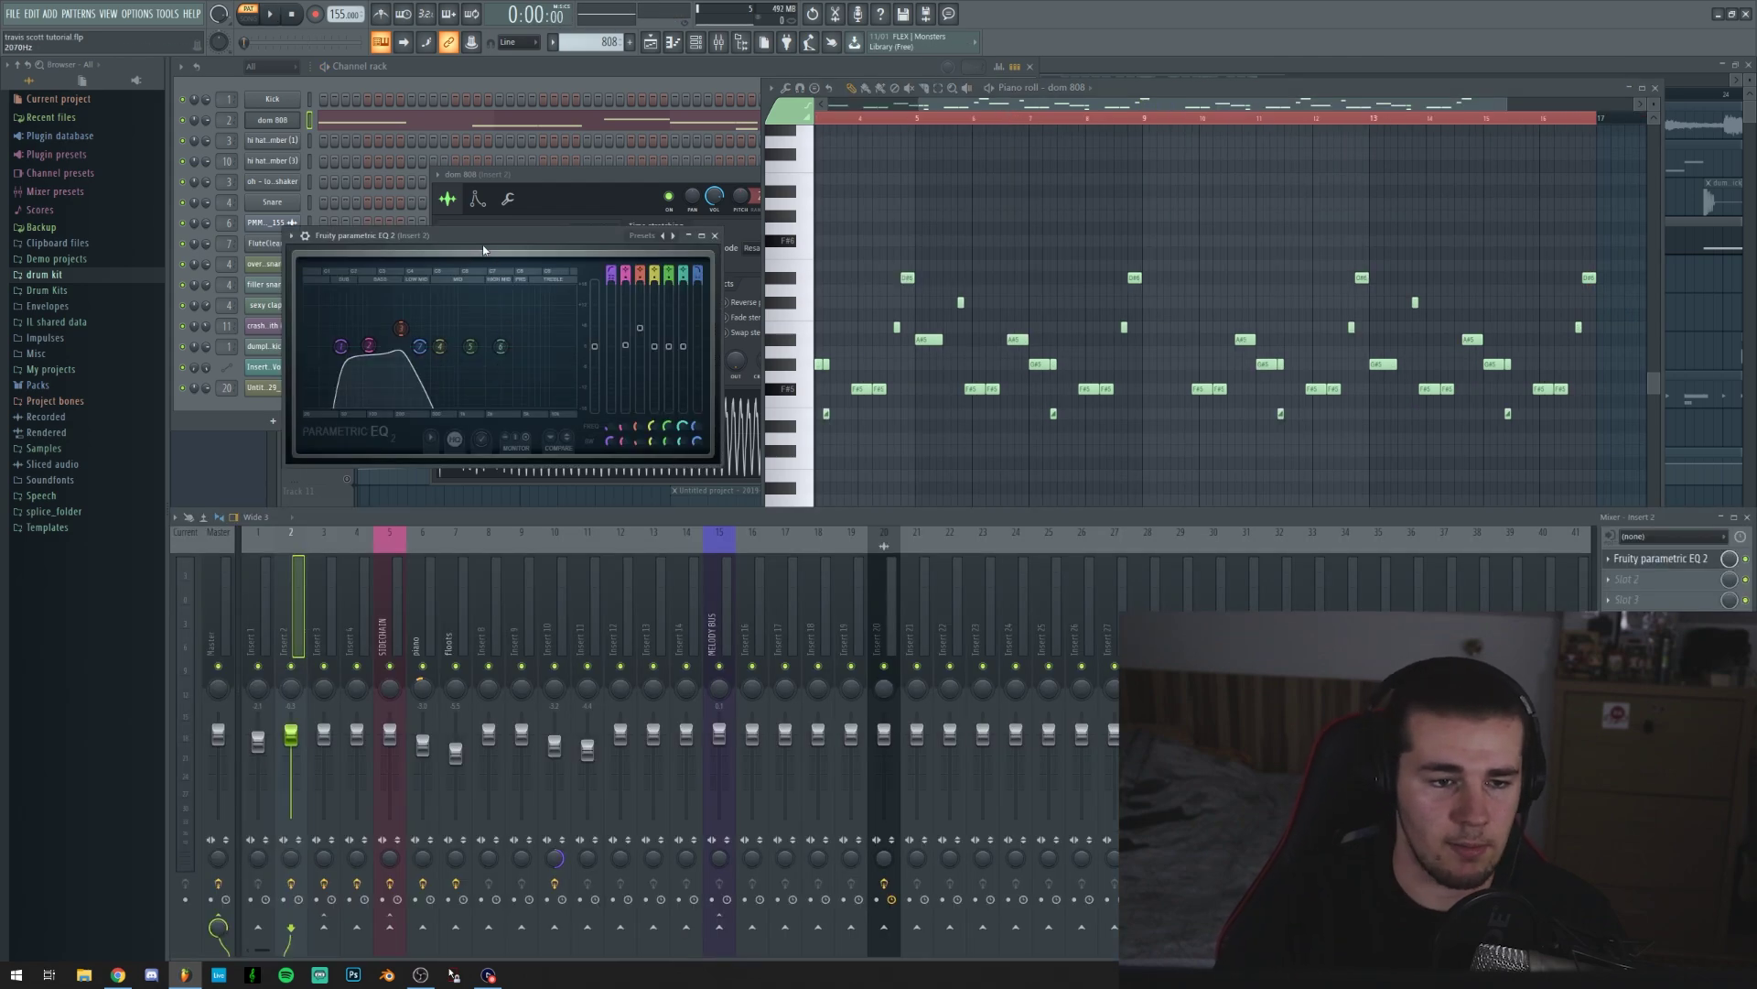
Shift the 808 insert's Fruity Parametric EQ 2 window further to the right.
{"action": "left_click_drag", "start_coordinate": [484, 249], "coordinate": [570, 243]}
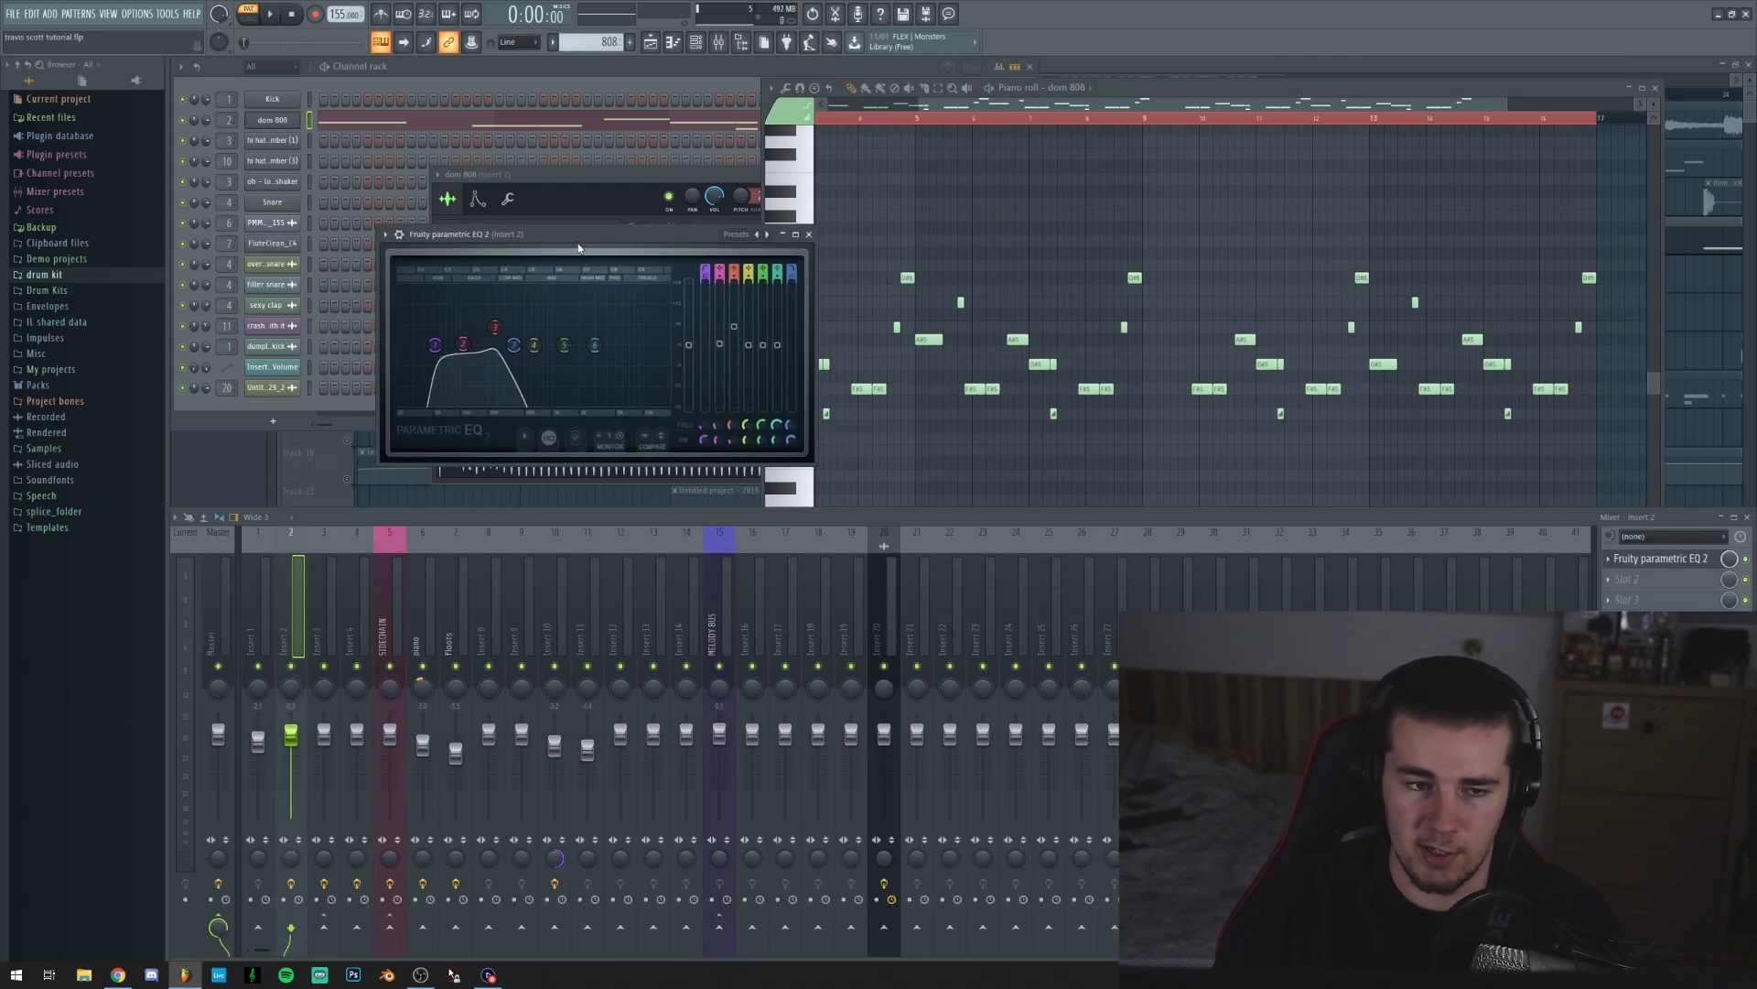
{"action": "left_click_drag", "start_coordinate": [575, 249], "coordinate": [671, 255]}
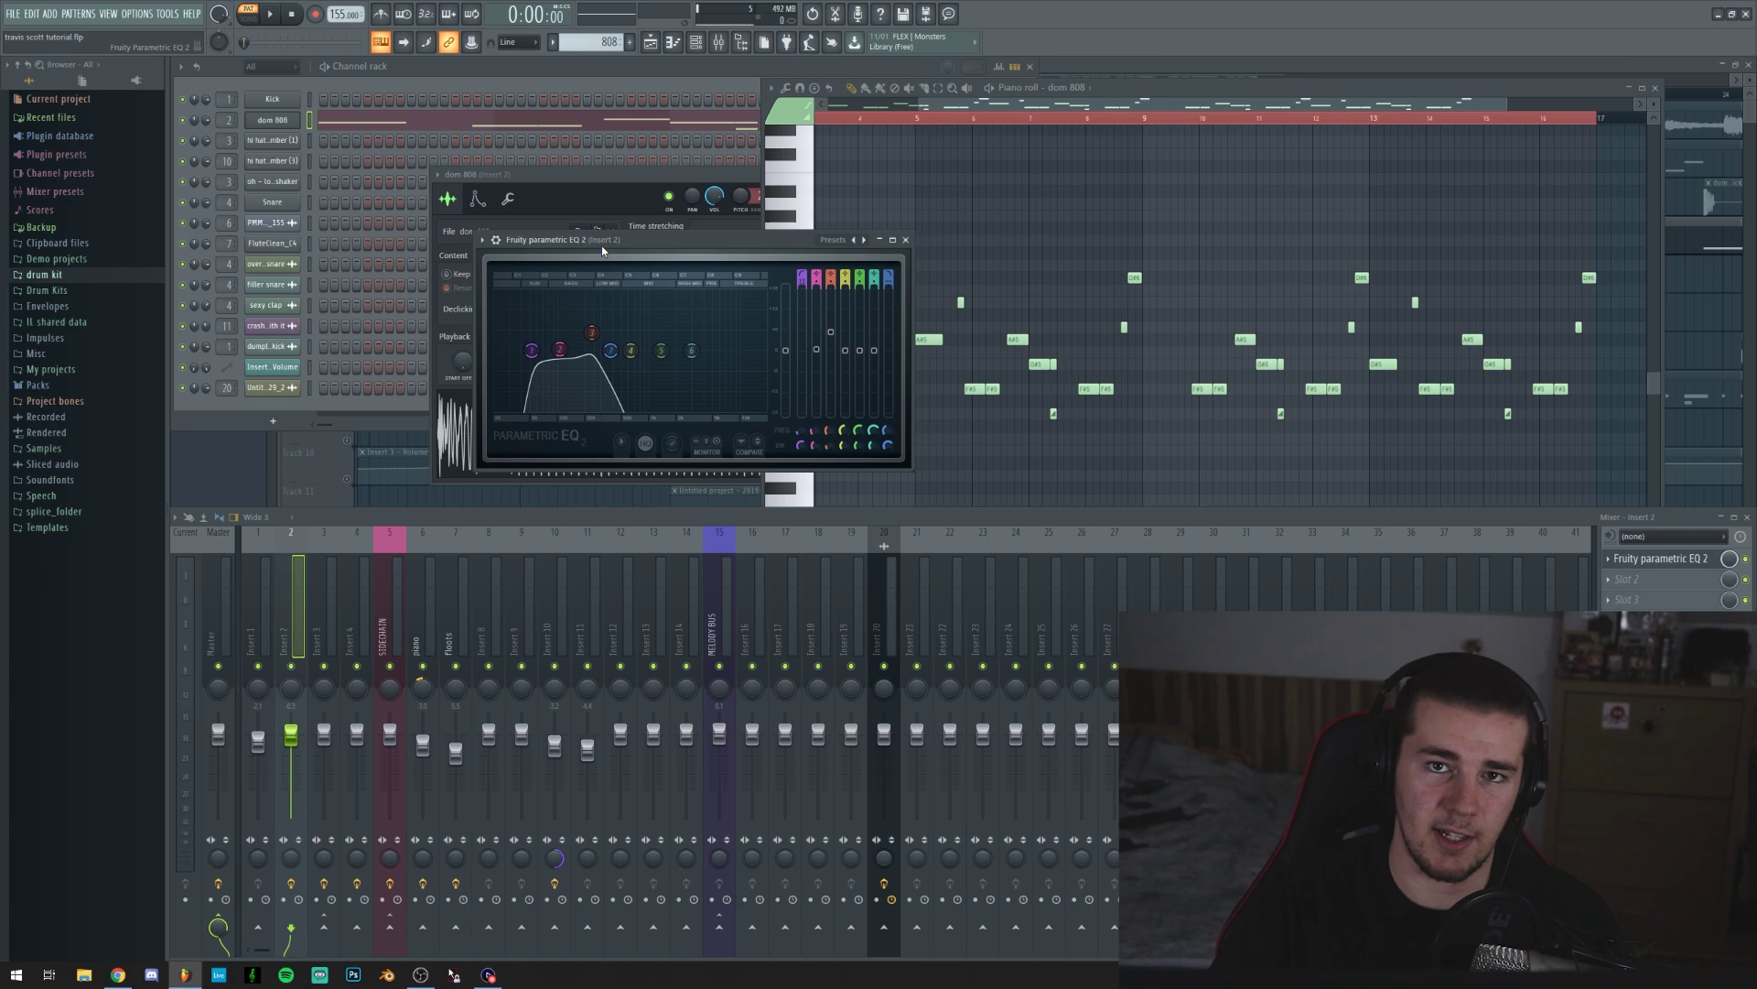
{"action": "left_click_drag", "start_coordinate": [602, 245], "coordinate": [654, 238]}
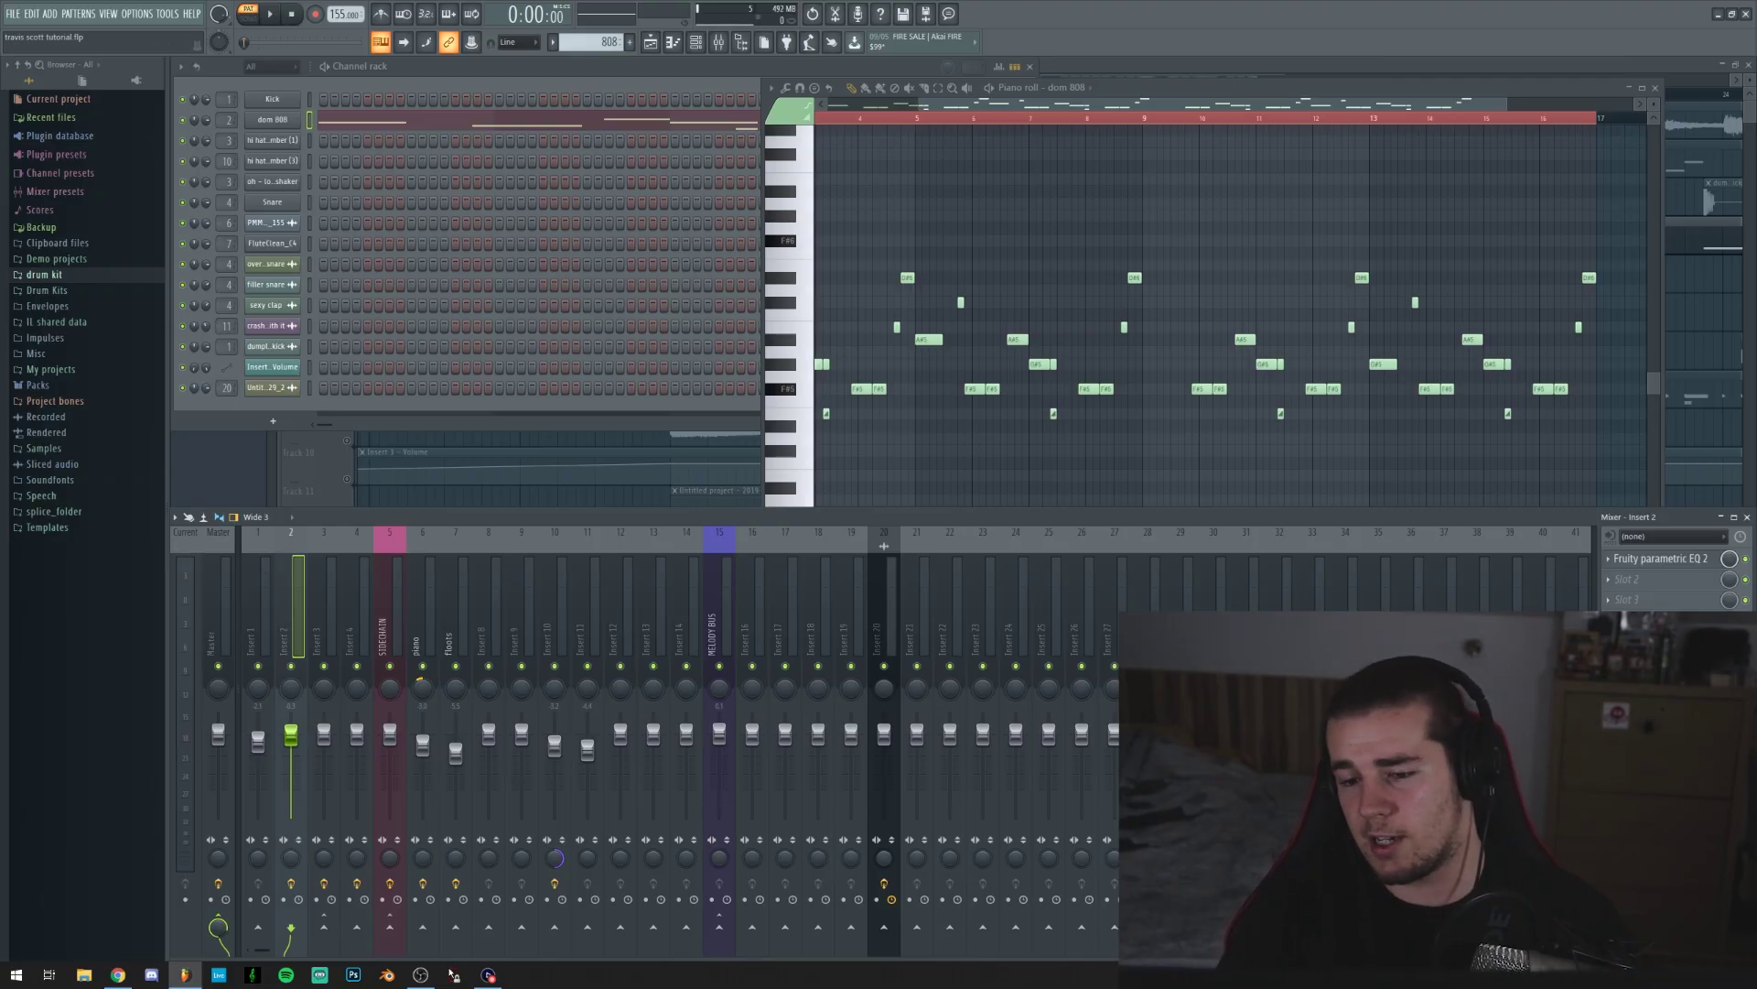
Unmute Track 6, preview the hard-hitting snare and sexy clap samples, and play from bar 17.
{"action": "key", "text": "F12"}
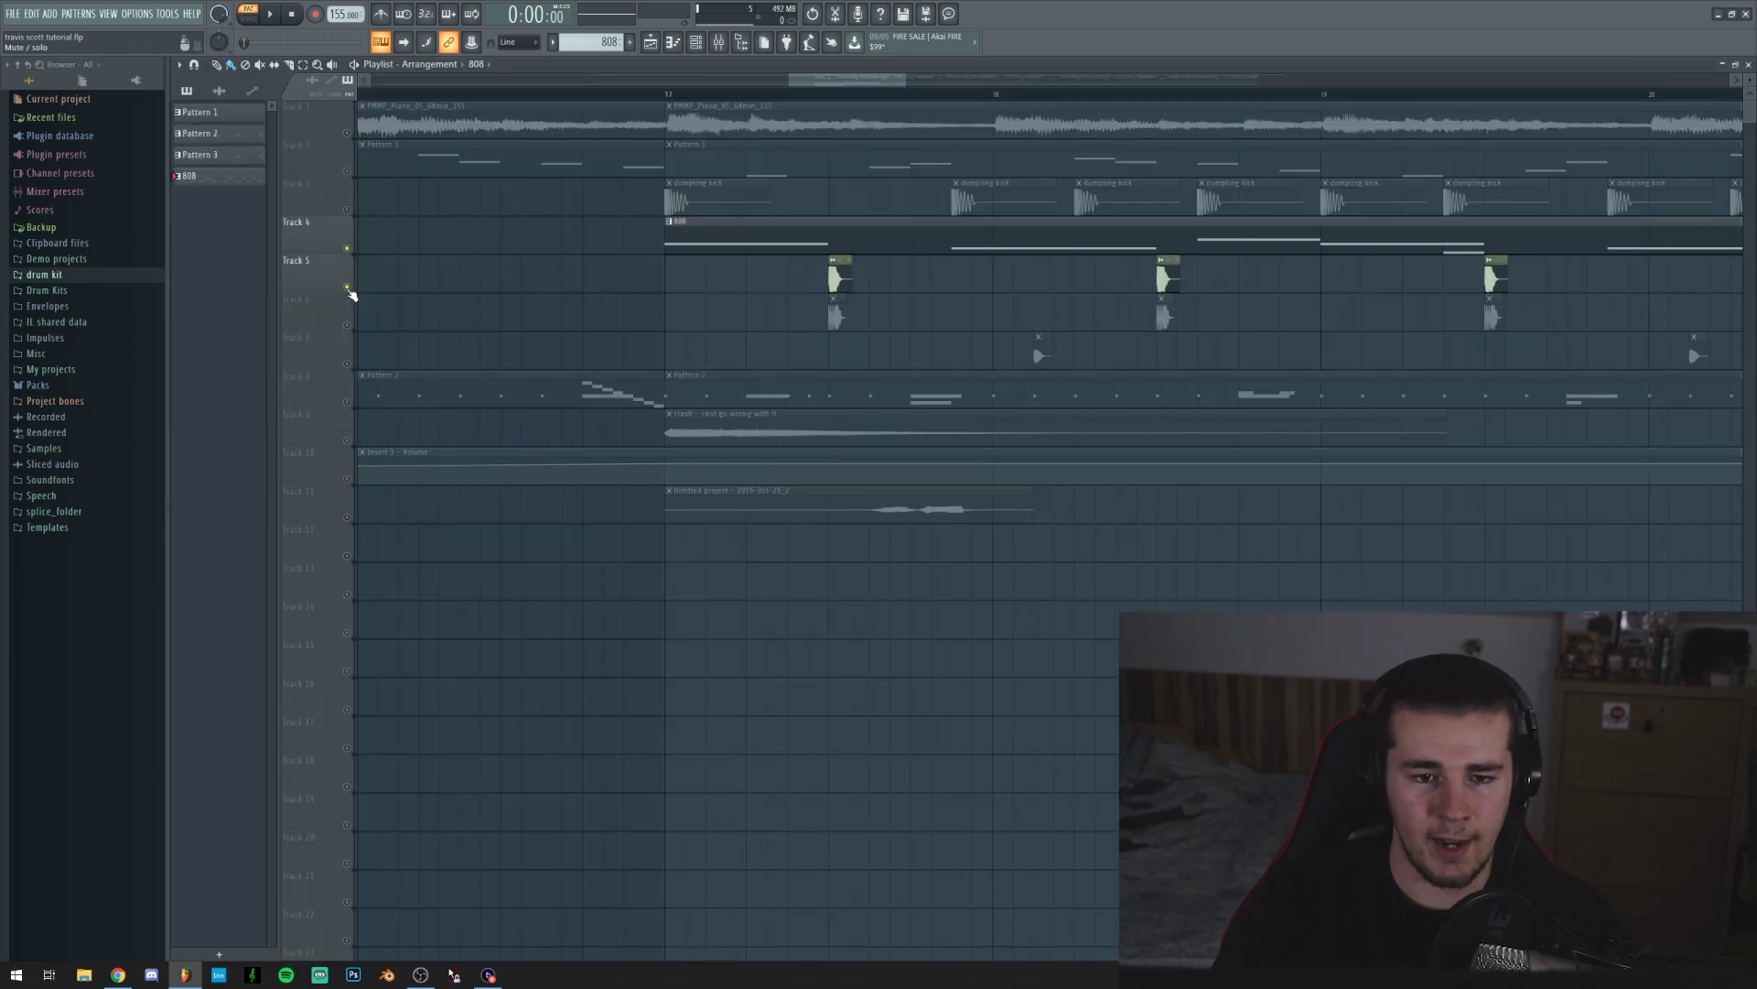
{"action": "left_click", "coordinate": [347, 325]}
{"action": "double_click", "coordinate": [828, 285]}
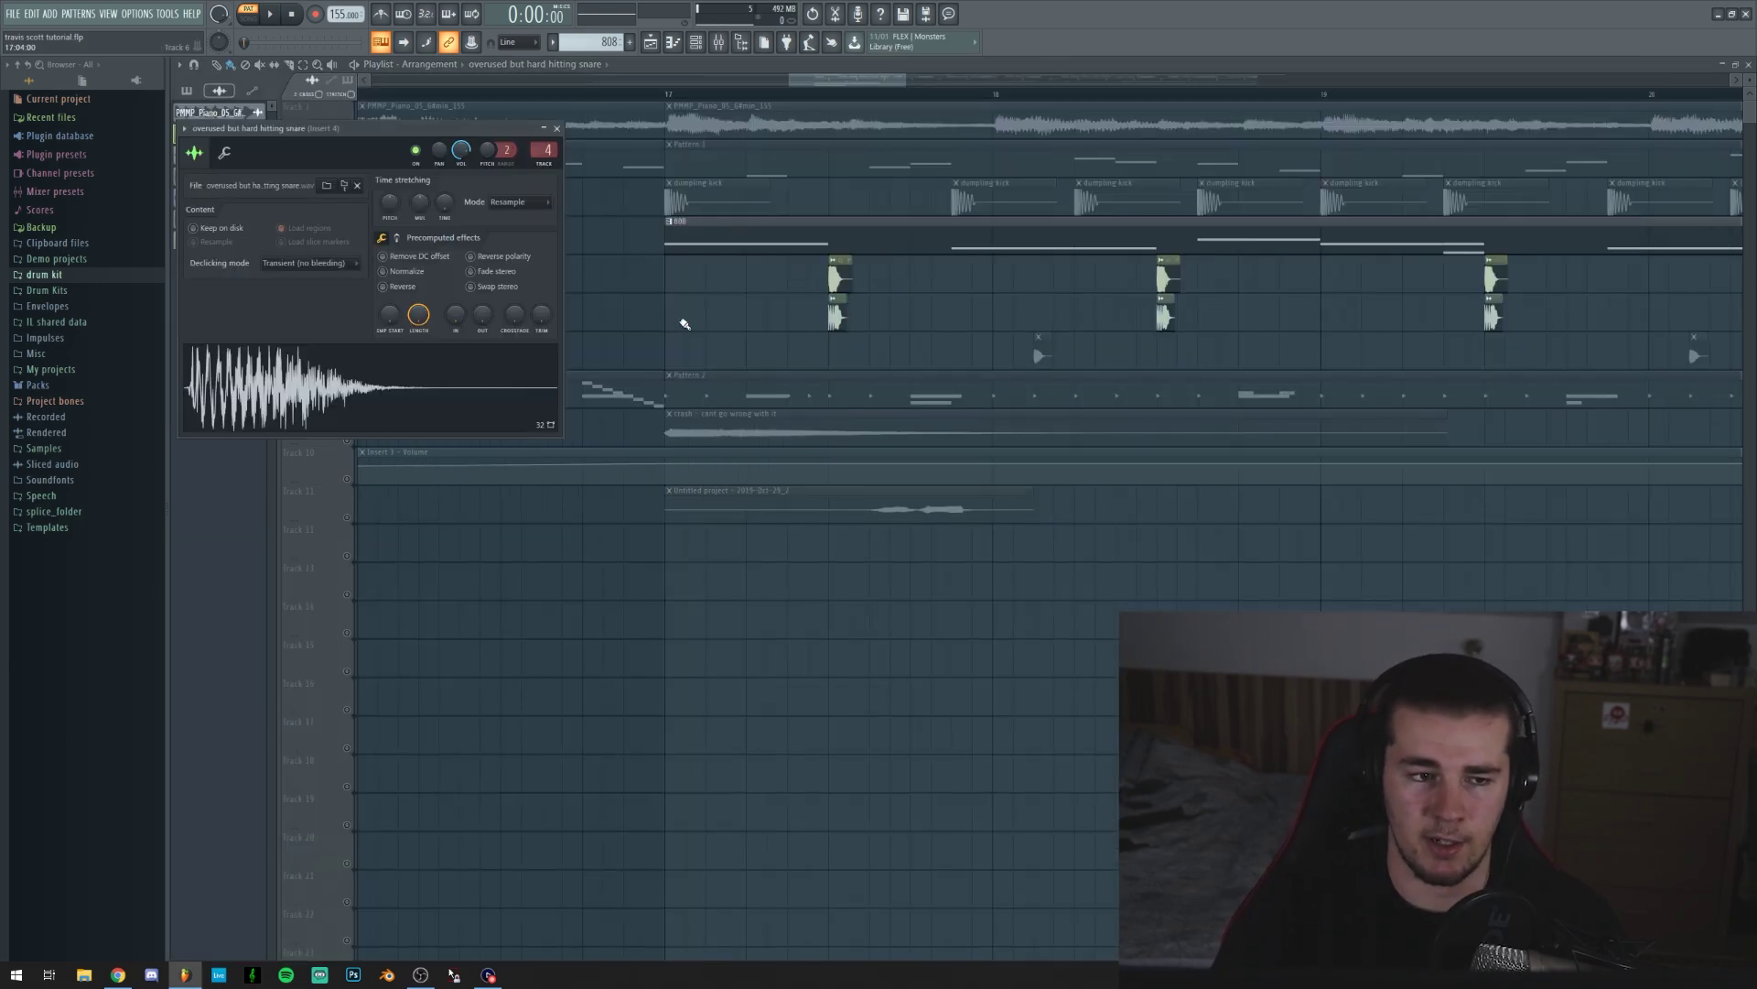
{"action": "left_click", "coordinate": [556, 128]}
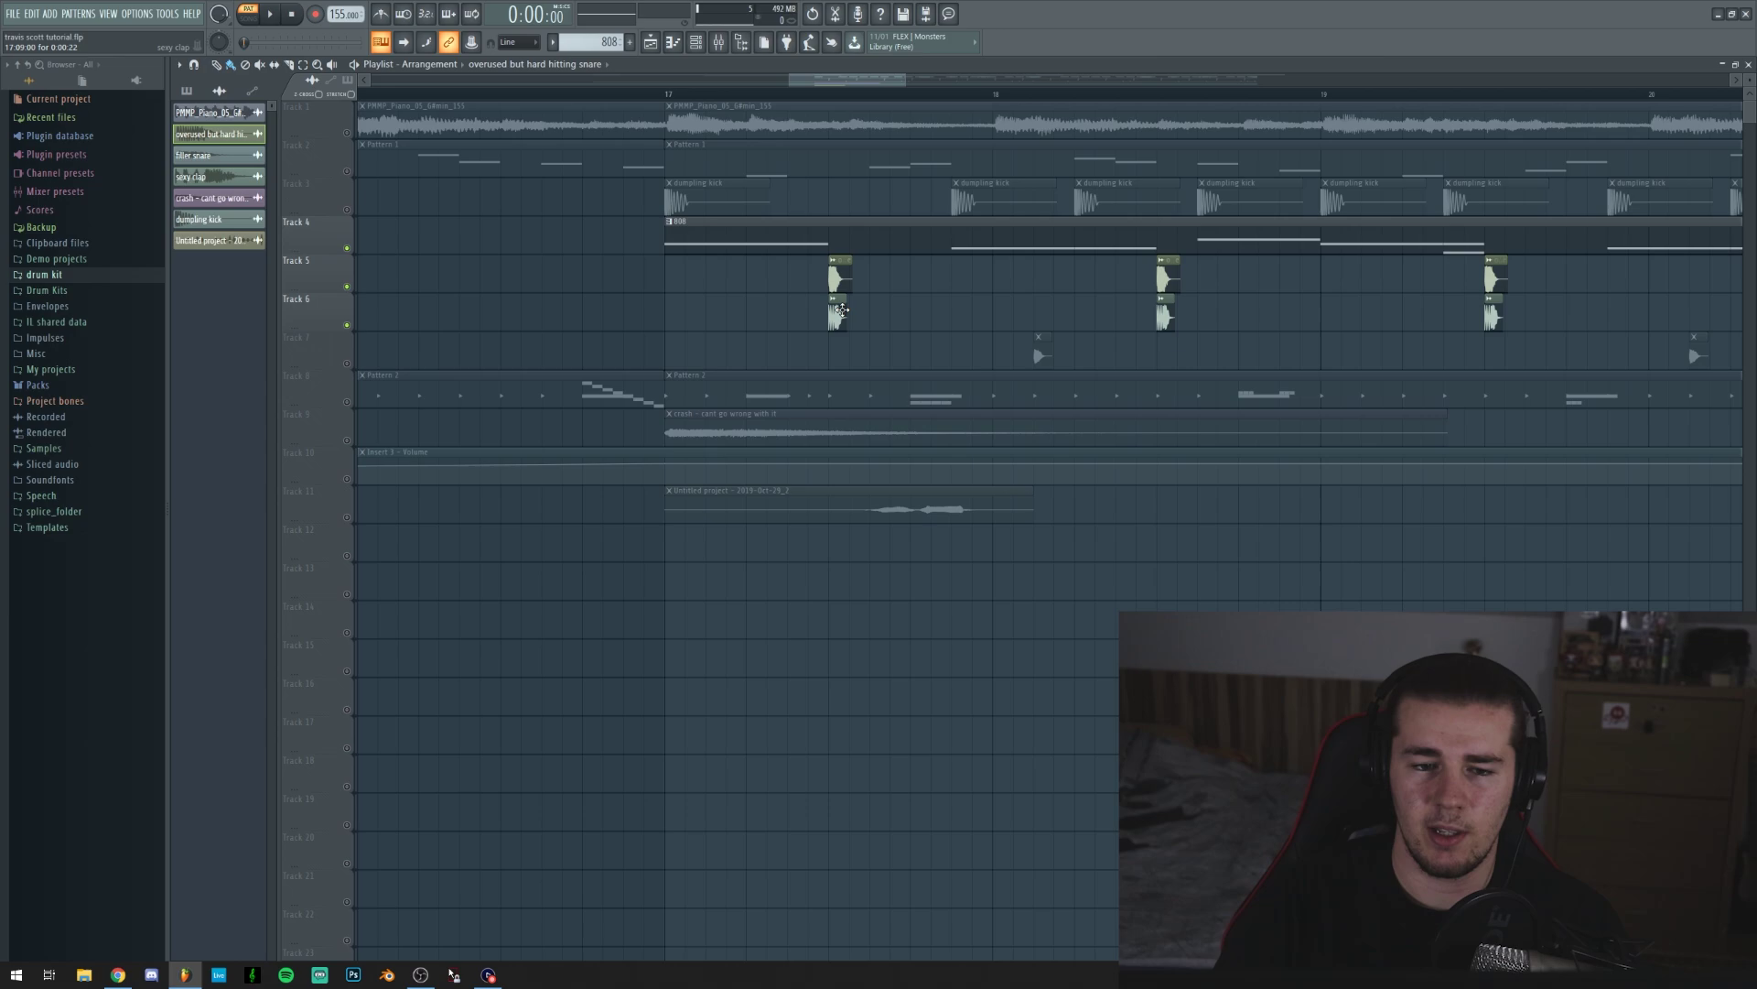
{"action": "double_click", "coordinate": [659, 278]}
{"action": "left_click", "coordinate": [581, 166]}
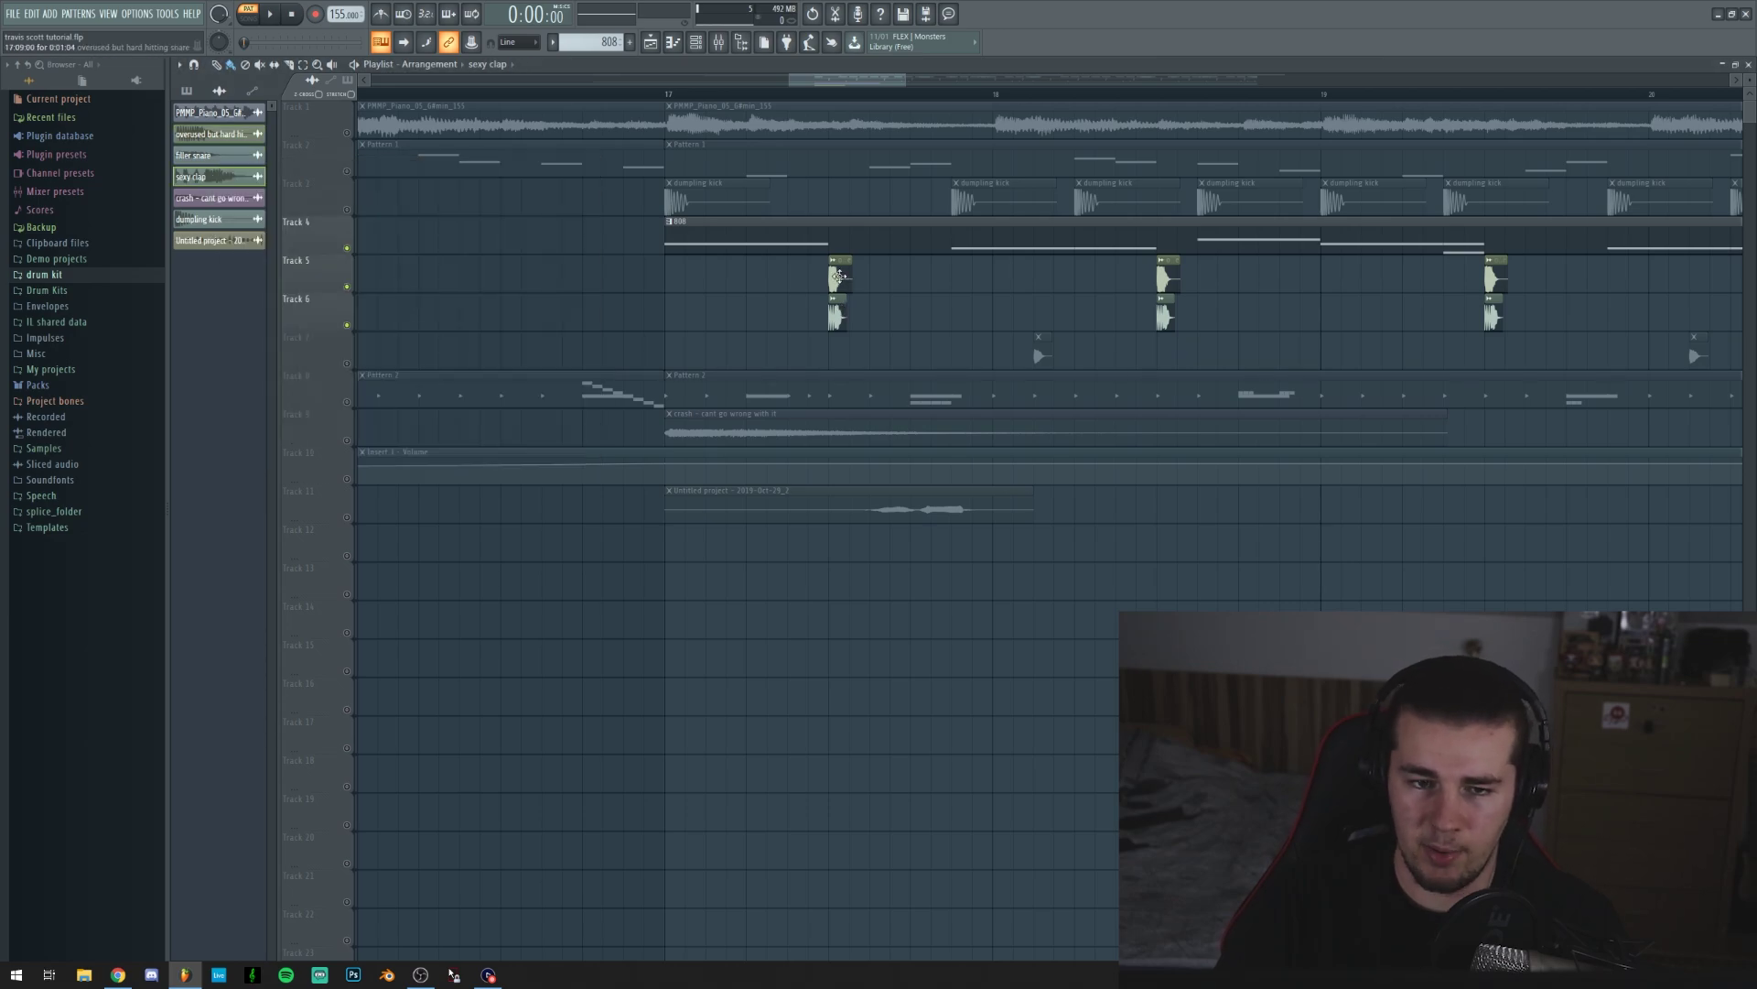
{"action": "key", "text": "space"}
{"action": "scroll", "coordinate": [901, 96], "scroll_direction": "down", "scroll_amount": 2}
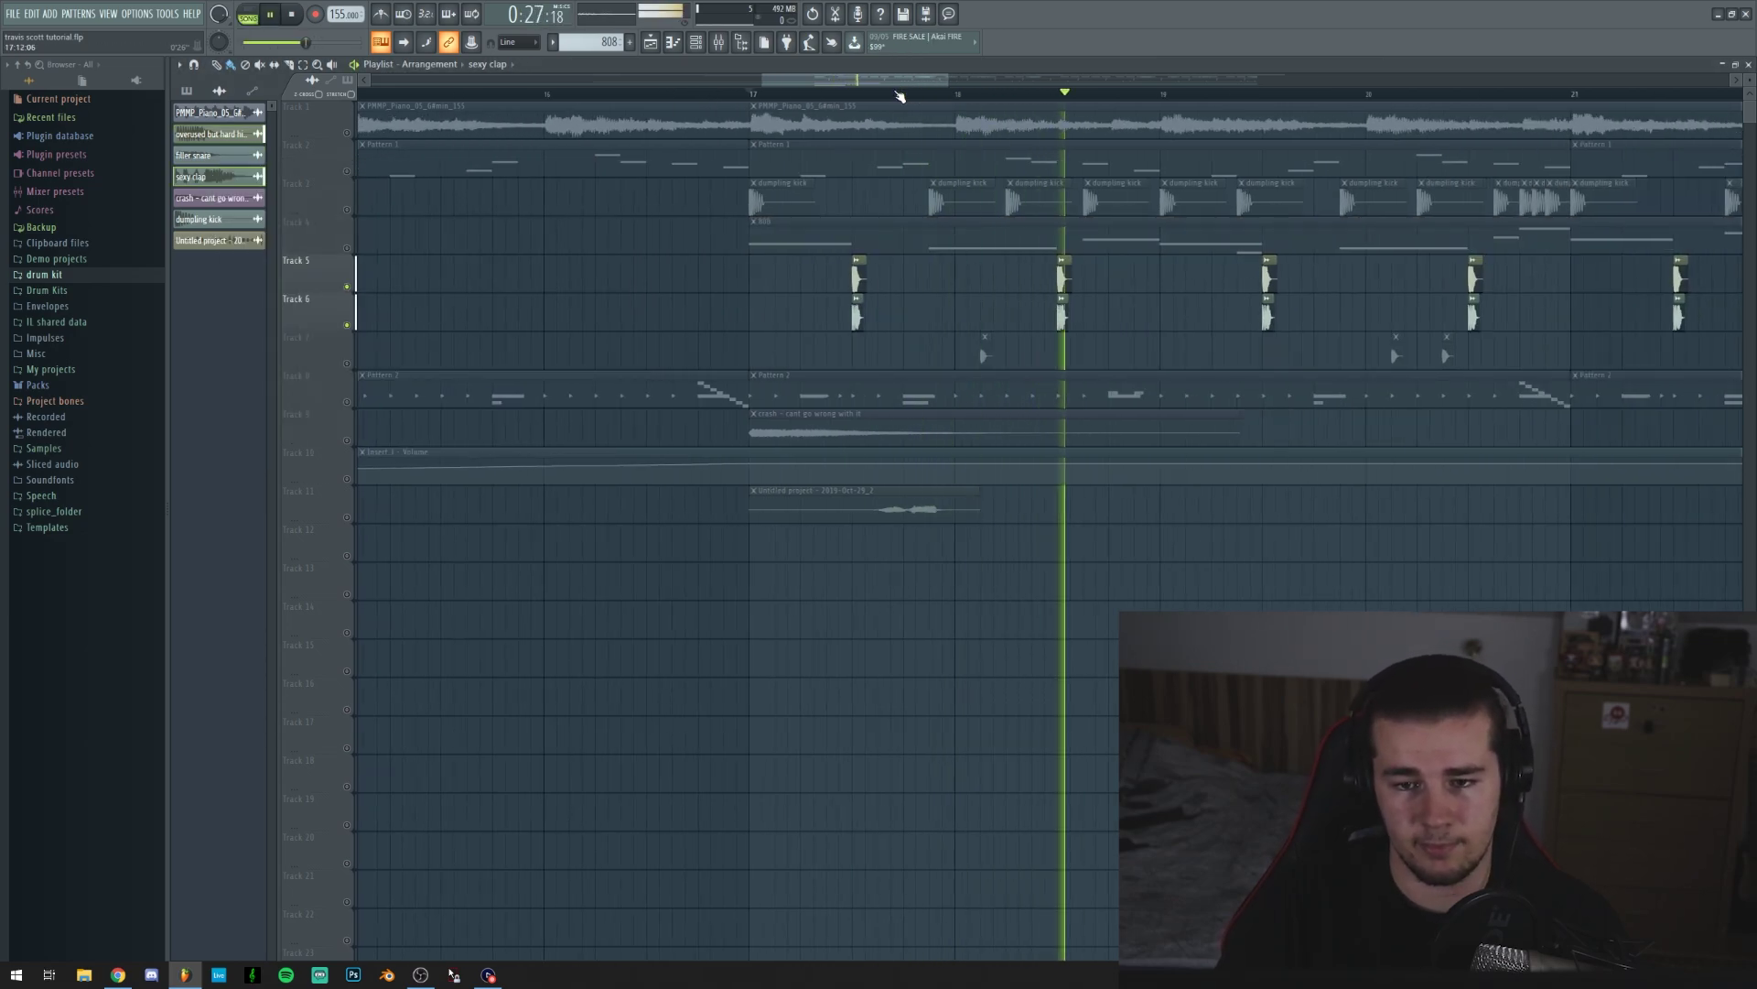
{"action": "key", "text": "space"}
Unmute the Track 7 filler snare, preview its sample, and play from bar 17.
{"action": "scroll", "coordinate": [898, 94], "scroll_direction": "down", "scroll_amount": 2}
{"action": "left_click", "coordinate": [346, 364]}
{"action": "scroll", "coordinate": [933, 106], "scroll_direction": "up", "scroll_amount": 2}
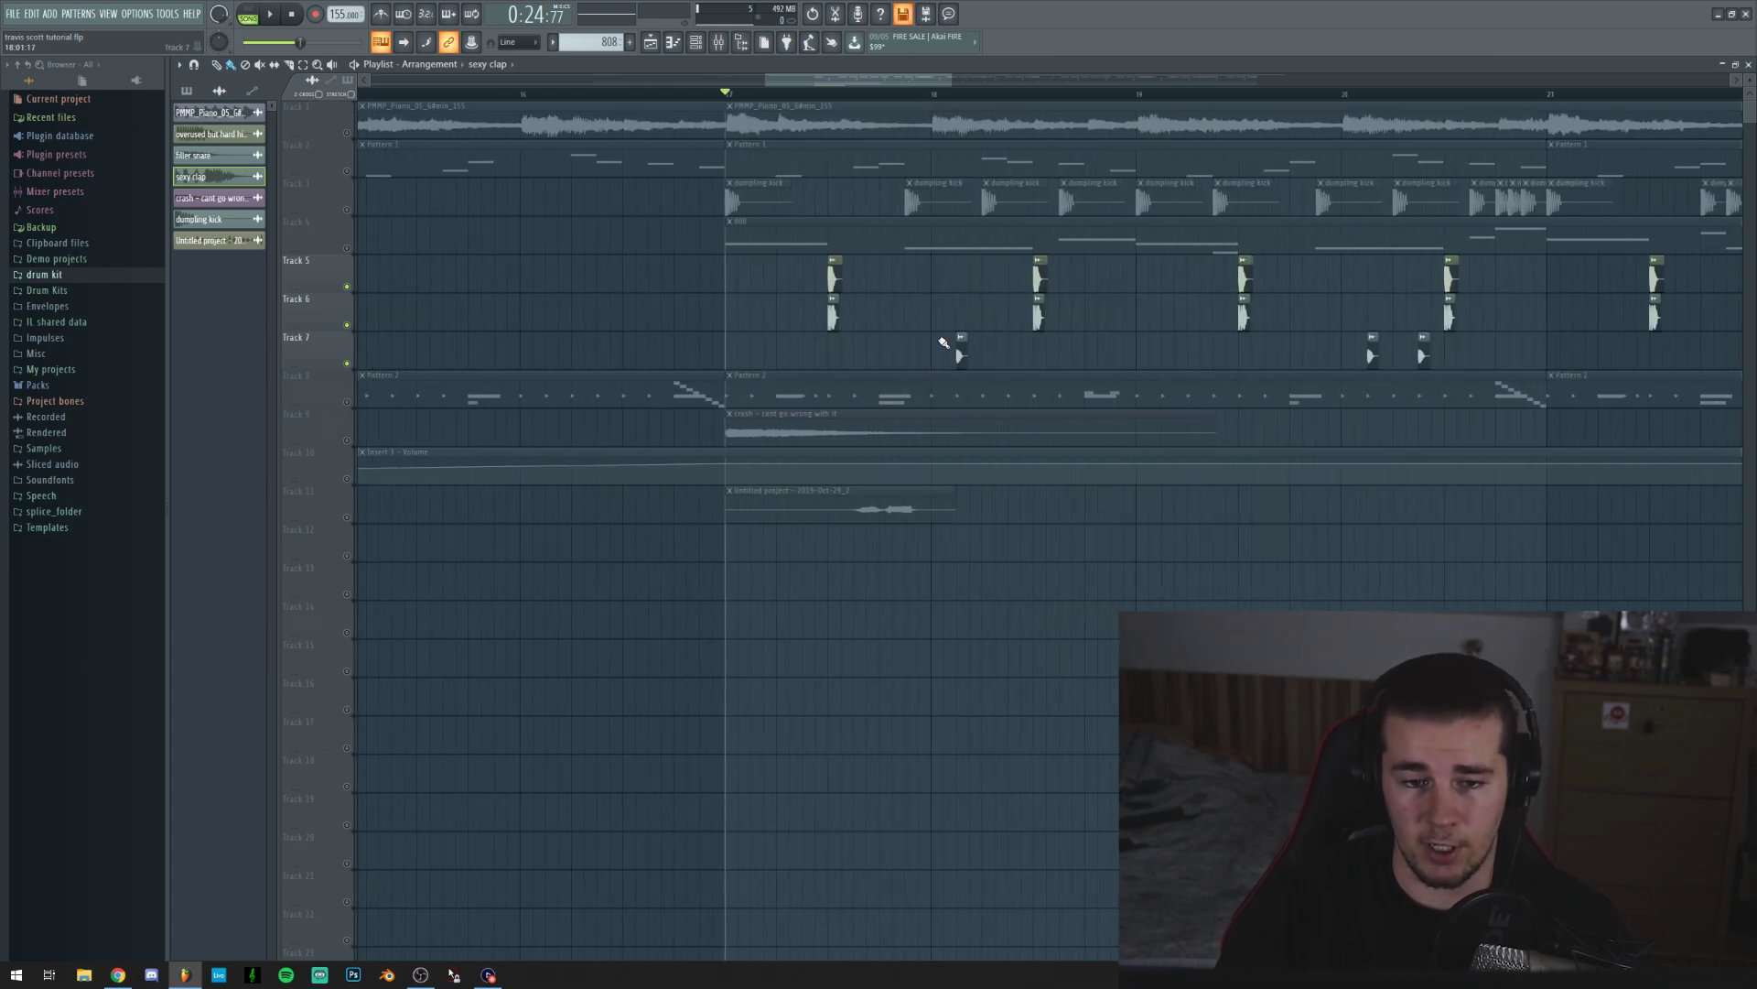
{"action": "double_click", "coordinate": [958, 348]}
{"action": "key", "text": "Escape"}
{"action": "key", "text": "space"}
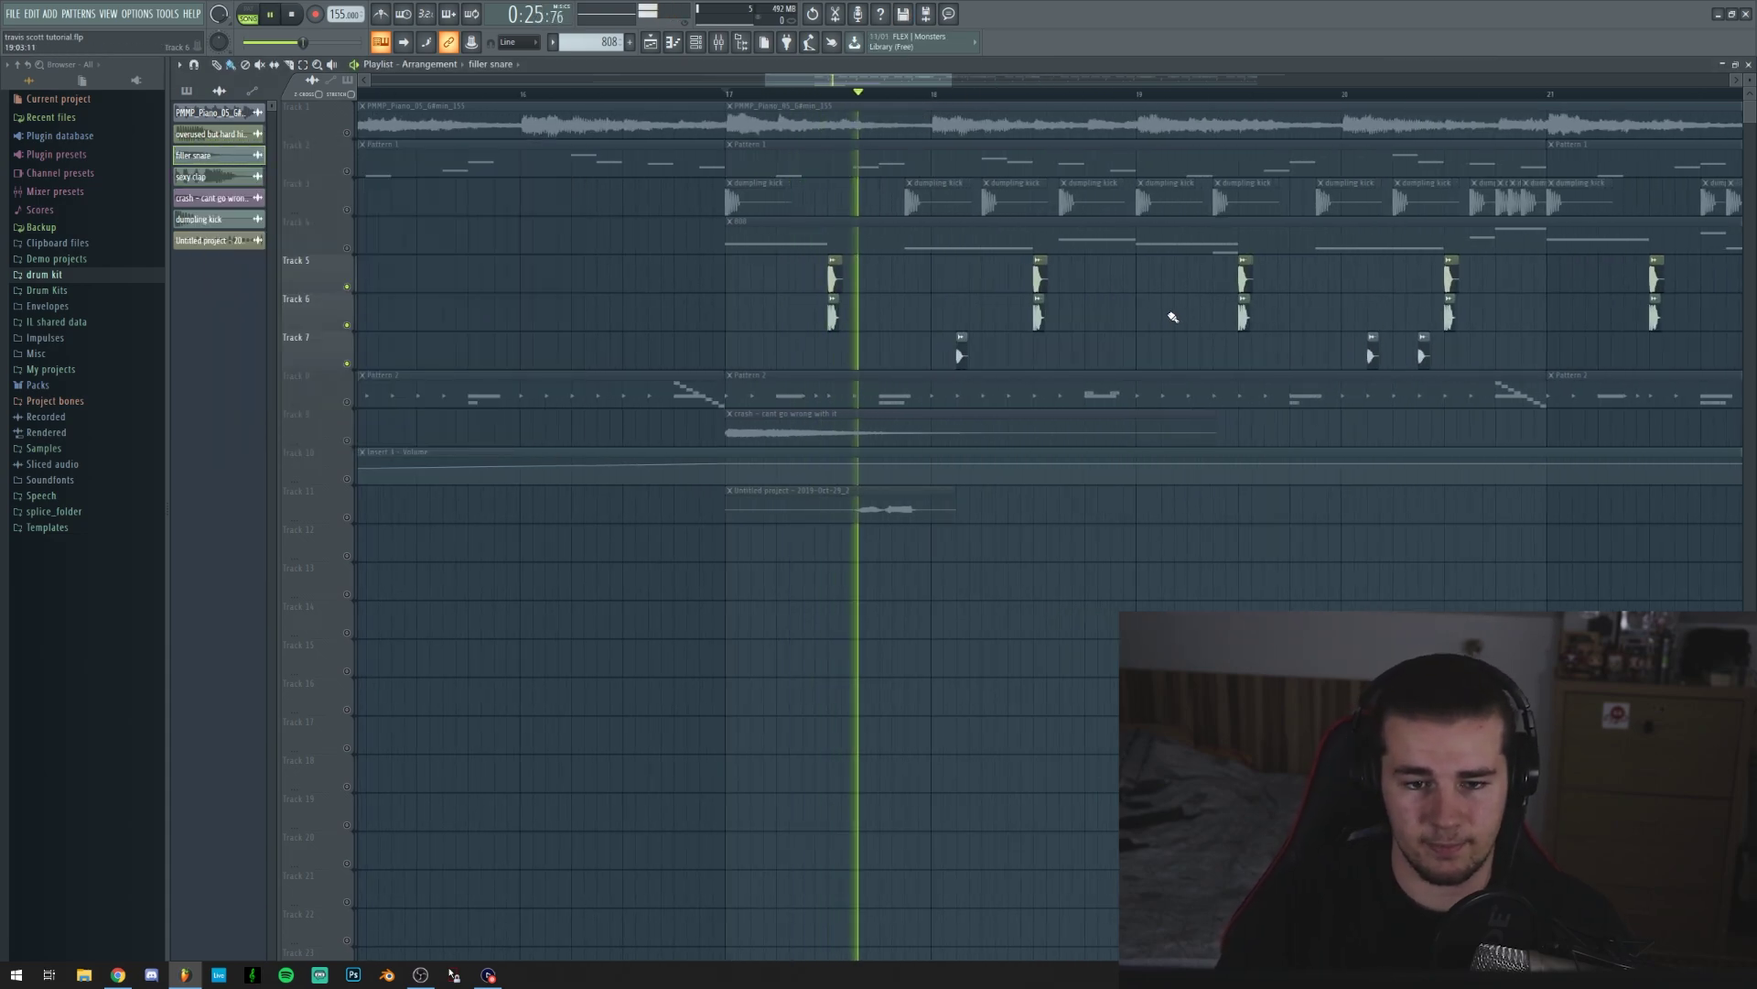
{"action": "scroll", "coordinate": [1150, 106], "scroll_direction": "down", "scroll_amount": 2}
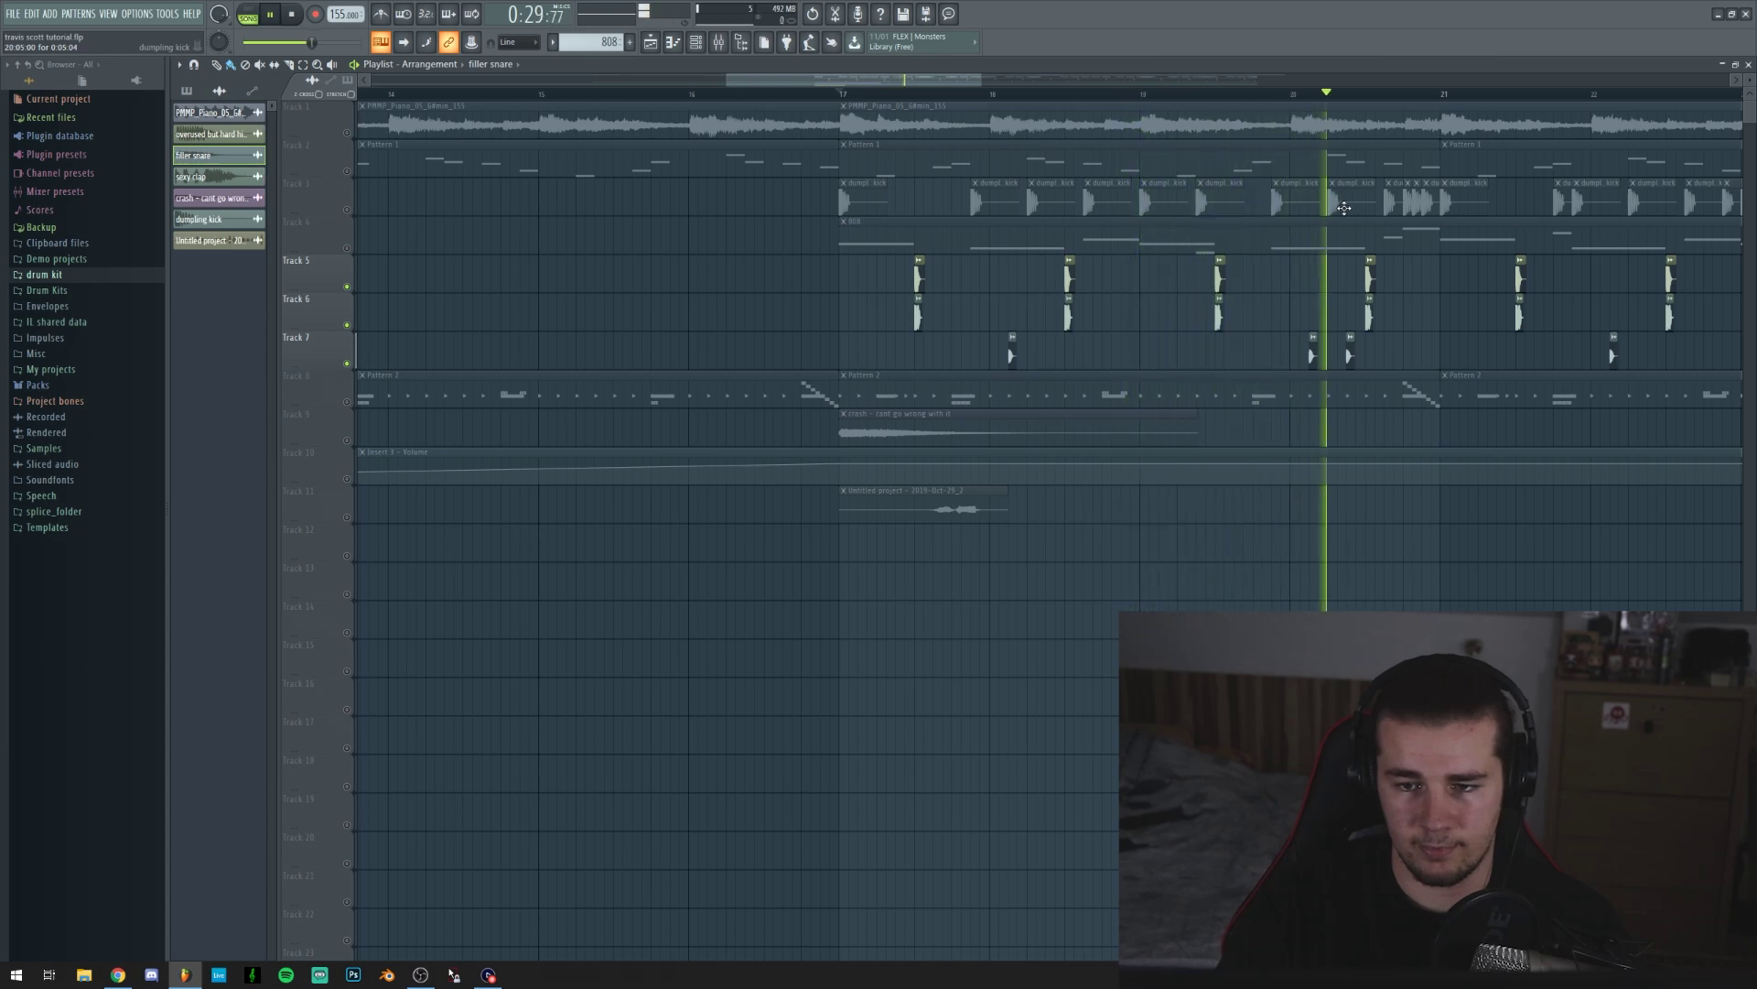
{"action": "key", "text": "space"}
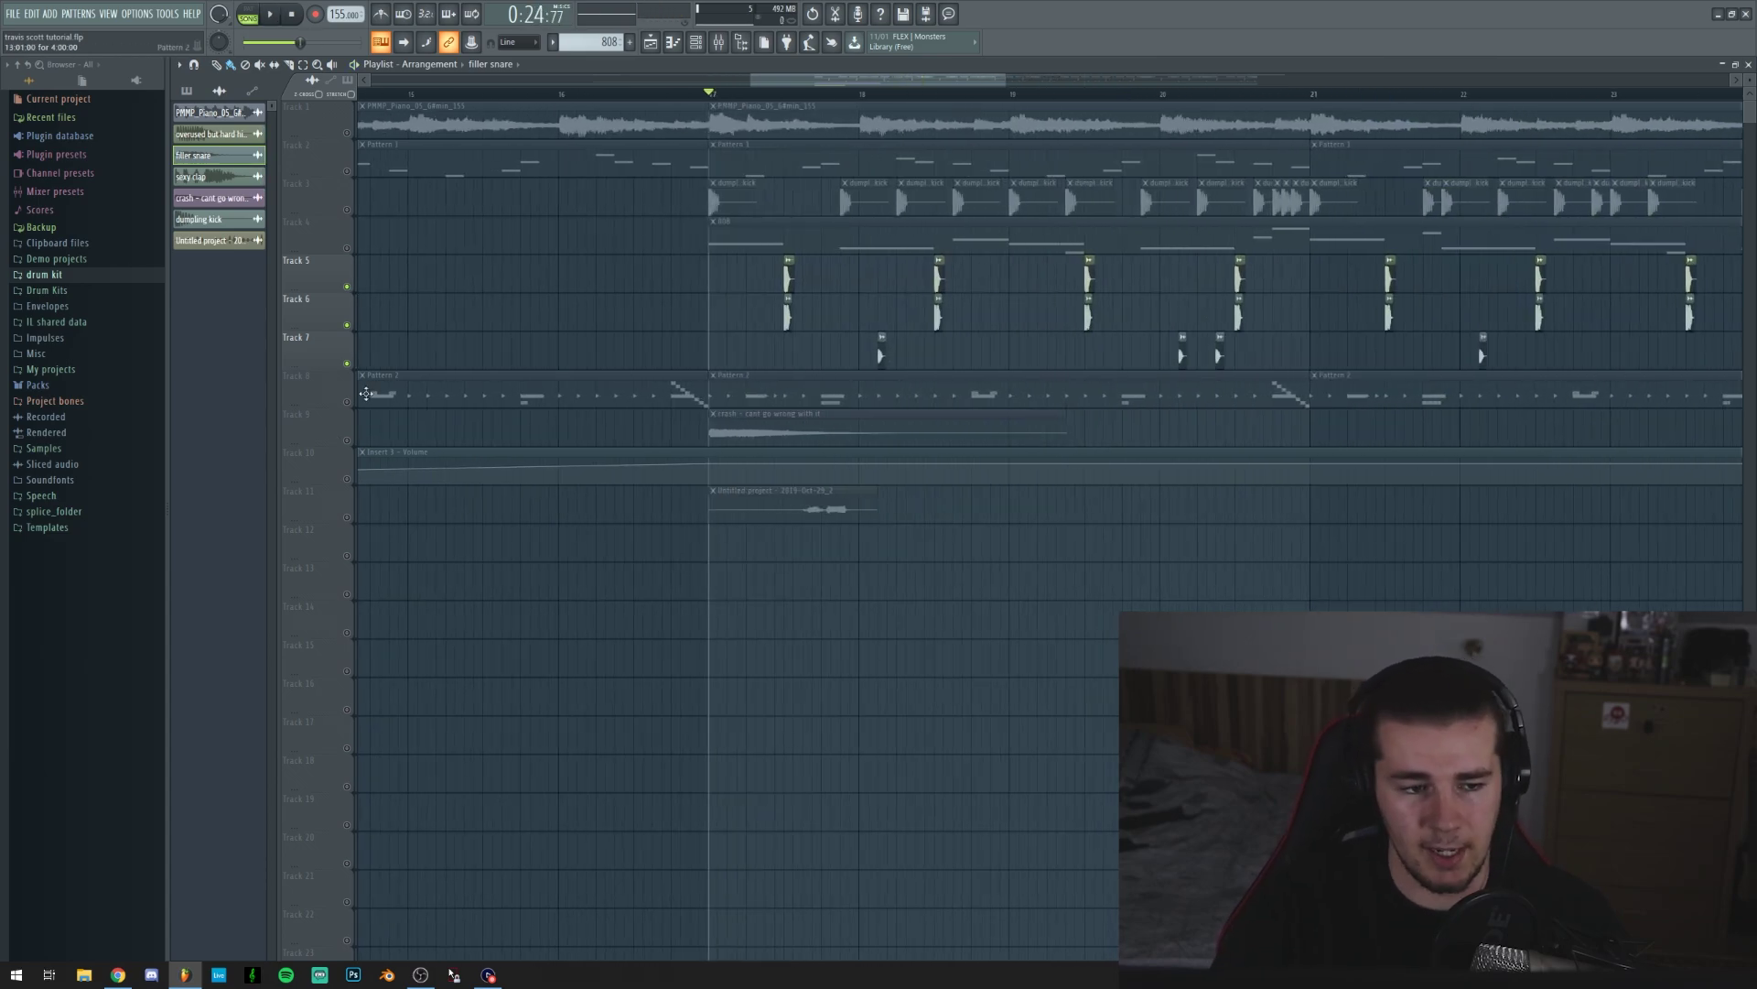
Unmute Track 8 and the Track 9 crash, preview the crash, and play from bar 17.
{"action": "left_click", "coordinate": [347, 401]}
{"action": "left_click", "coordinate": [347, 440]}
{"action": "double_click", "coordinate": [774, 423]}
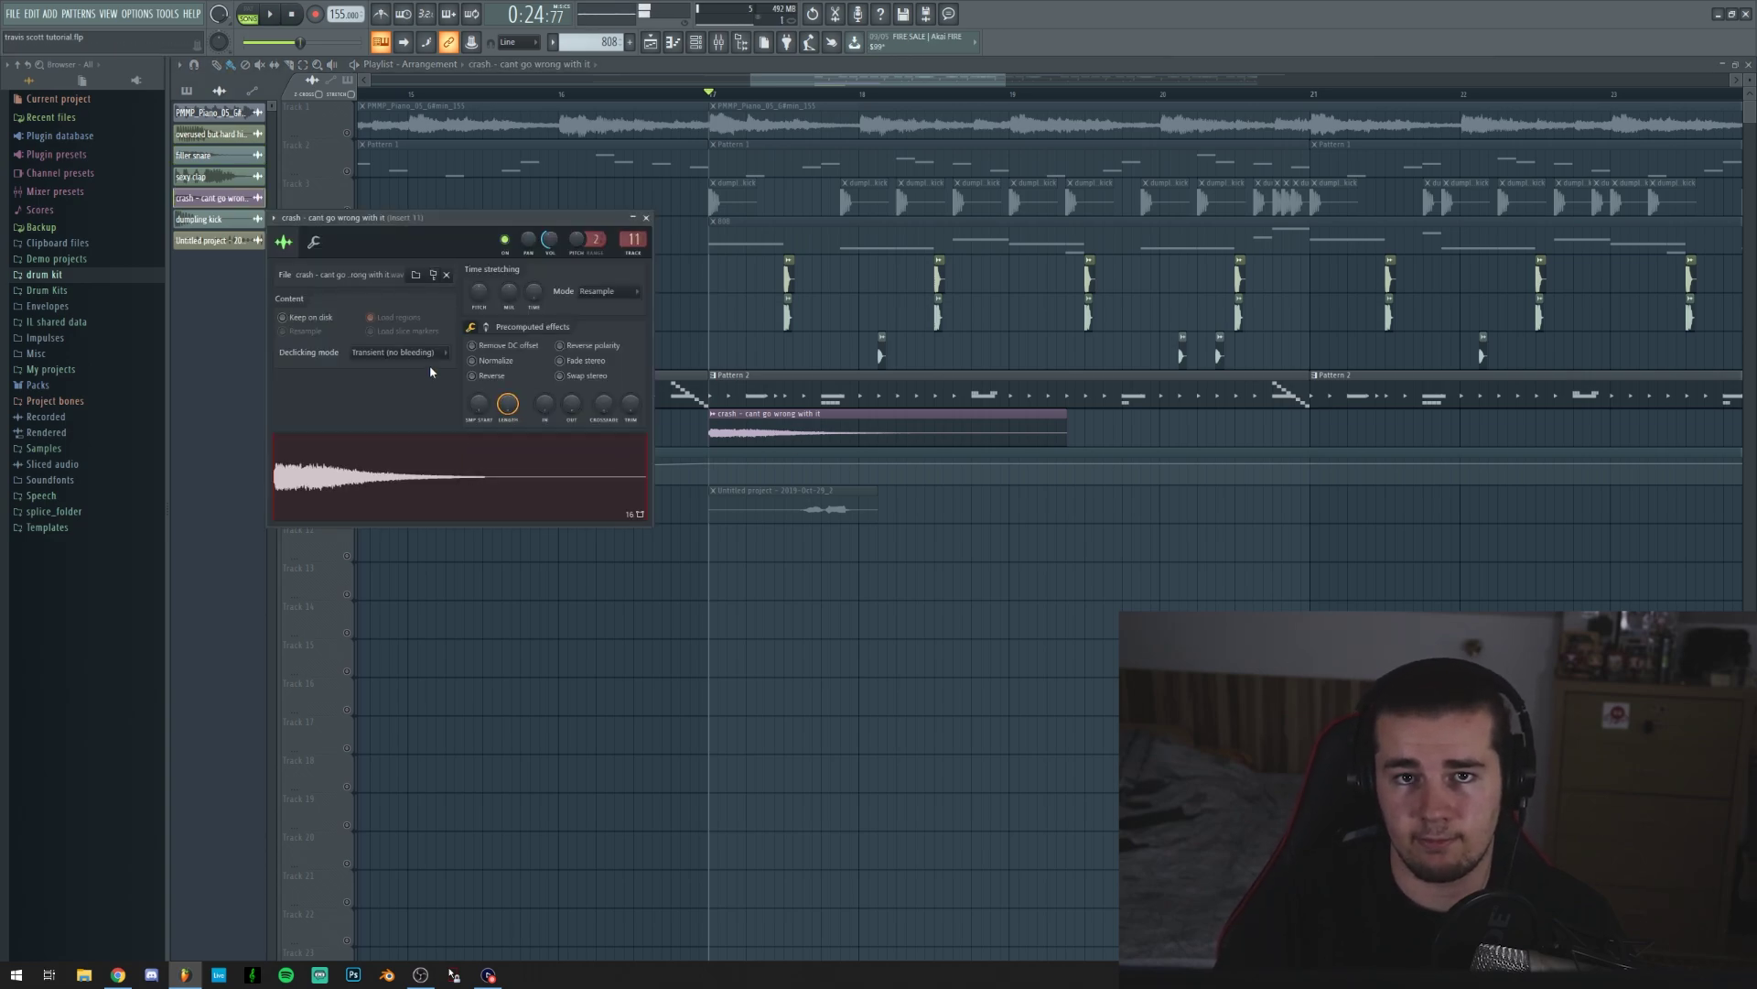
{"action": "key", "text": "Escape"}
{"action": "scroll", "coordinate": [783, 105], "scroll_direction": "down", "scroll_amount": 3}
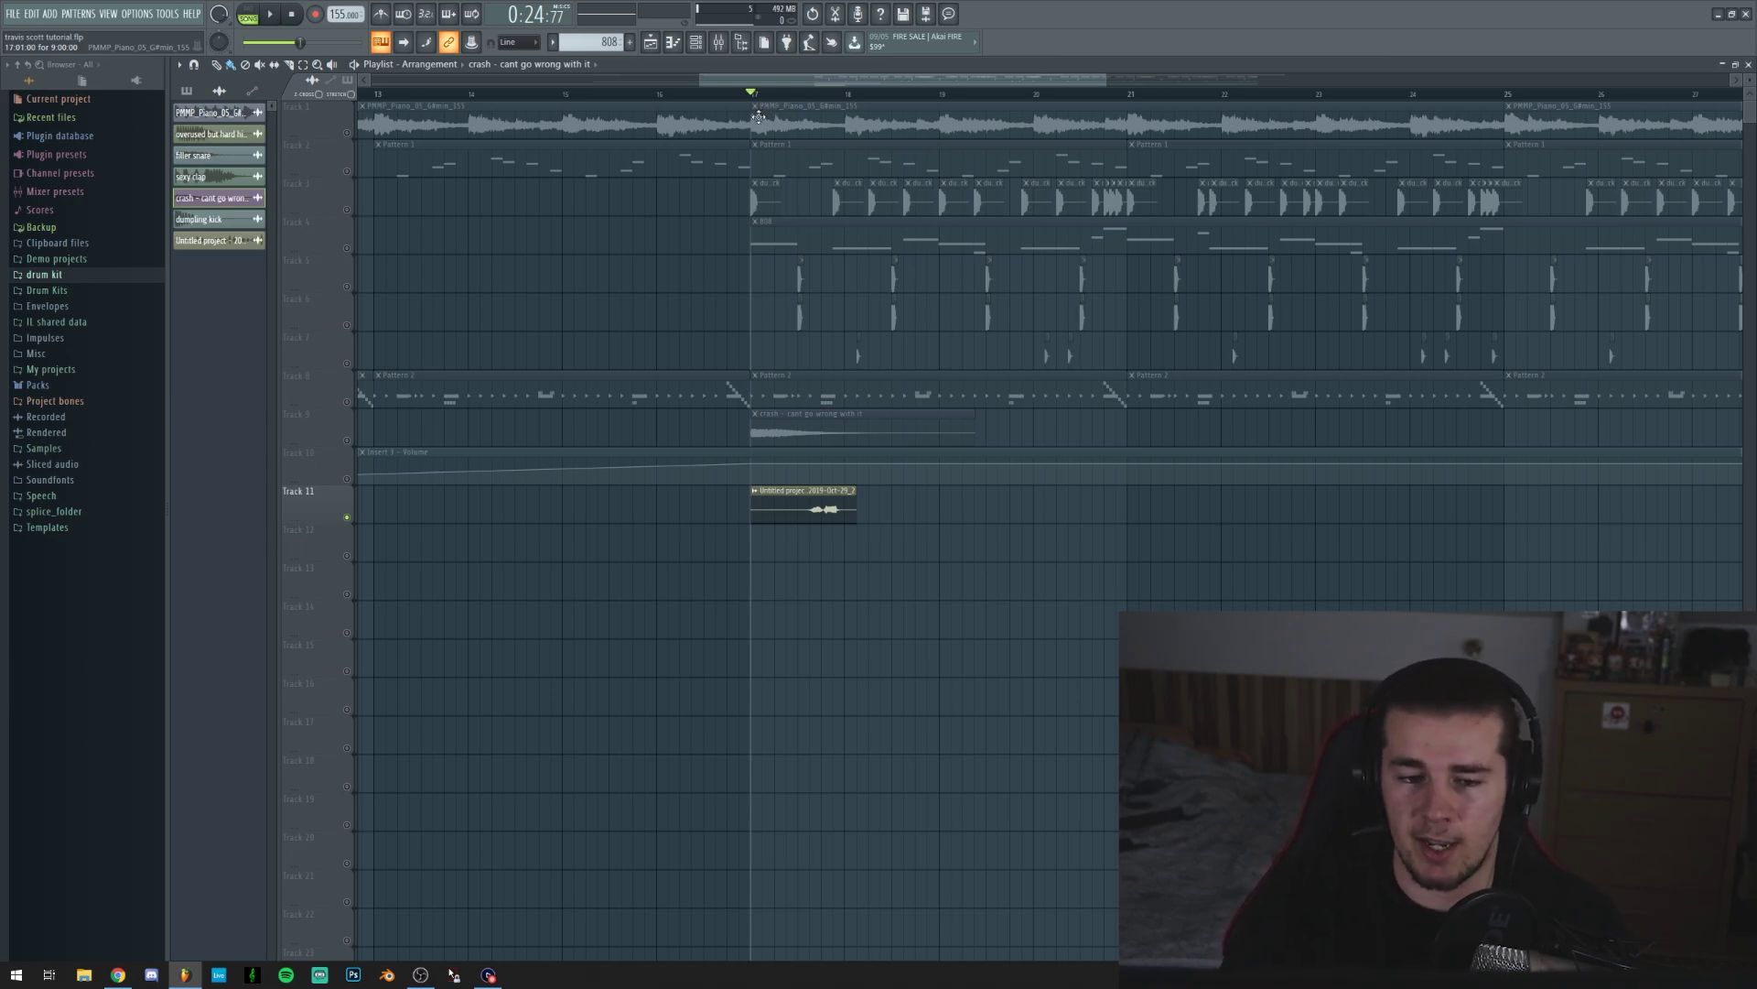
{"action": "key", "text": "space"}
{"action": "scroll", "coordinate": [807, 98], "scroll_direction": "up", "scroll_amount": 2}
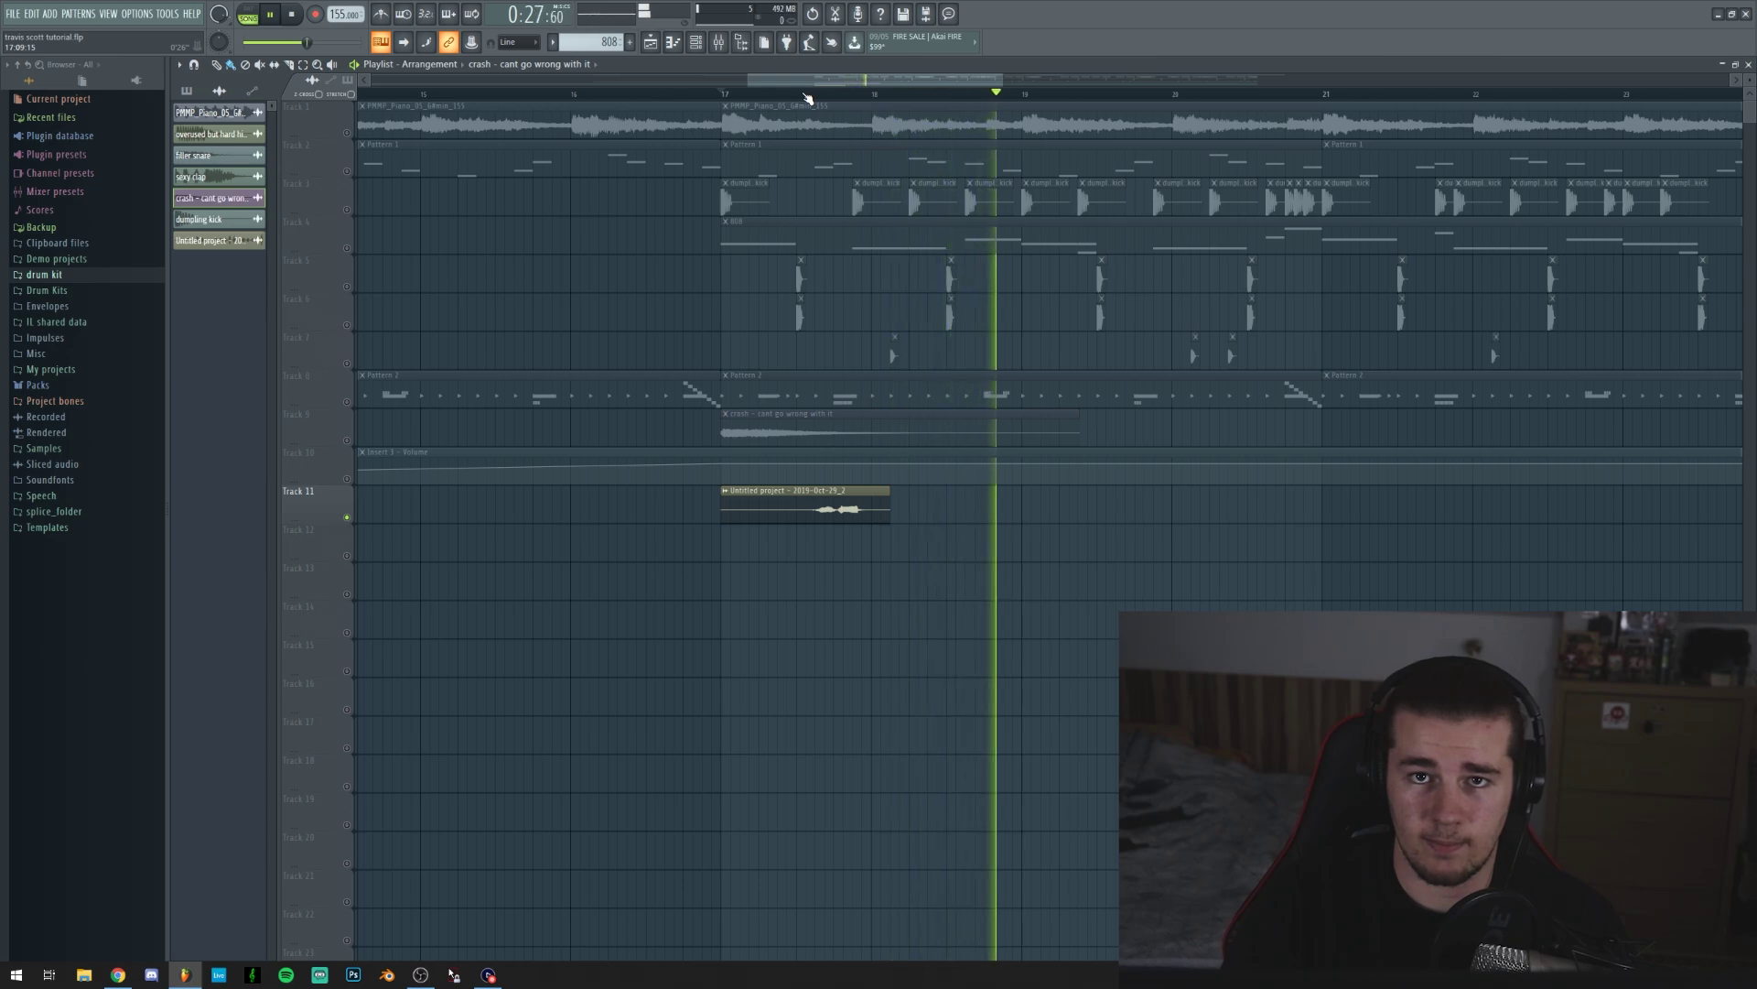
{"action": "key", "text": "space"}
Zoom out to the whole song and play the arrangement from bar 9.
{"action": "scroll", "coordinate": [808, 98], "scroll_direction": "down", "scroll_amount": 5}
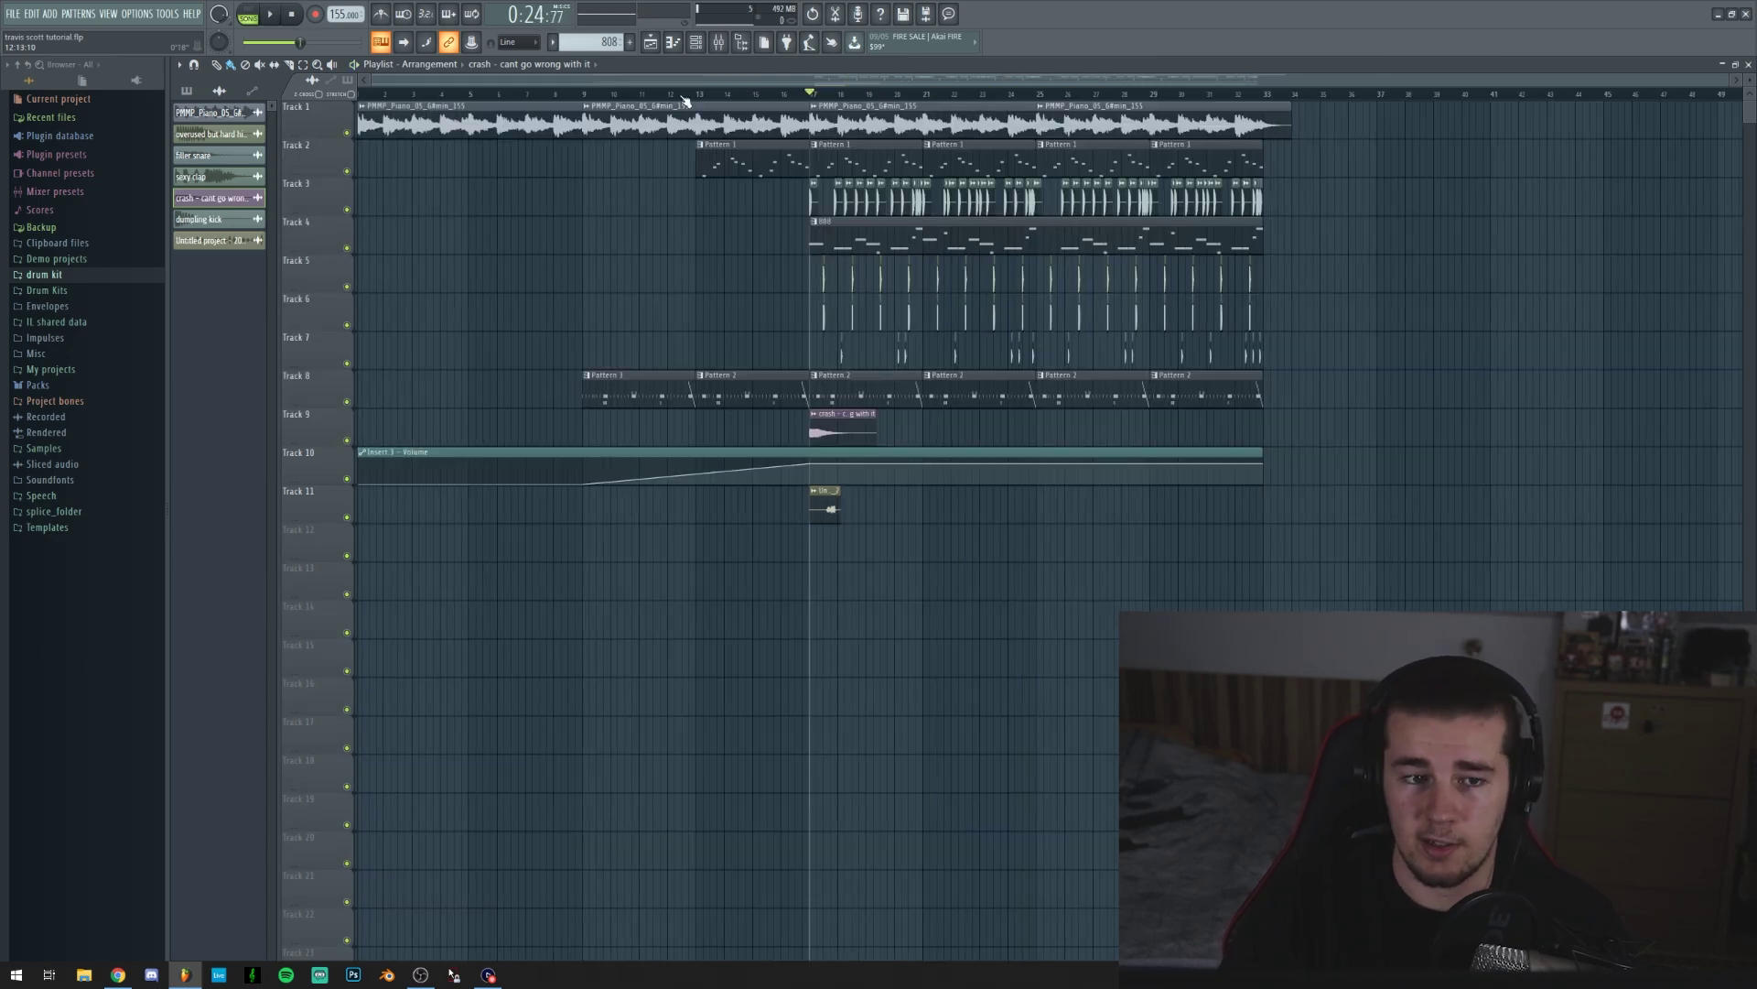
{"action": "scroll", "coordinate": [582, 99], "scroll_direction": "up", "scroll_amount": 3}
{"action": "left_click", "coordinate": [582, 99]}
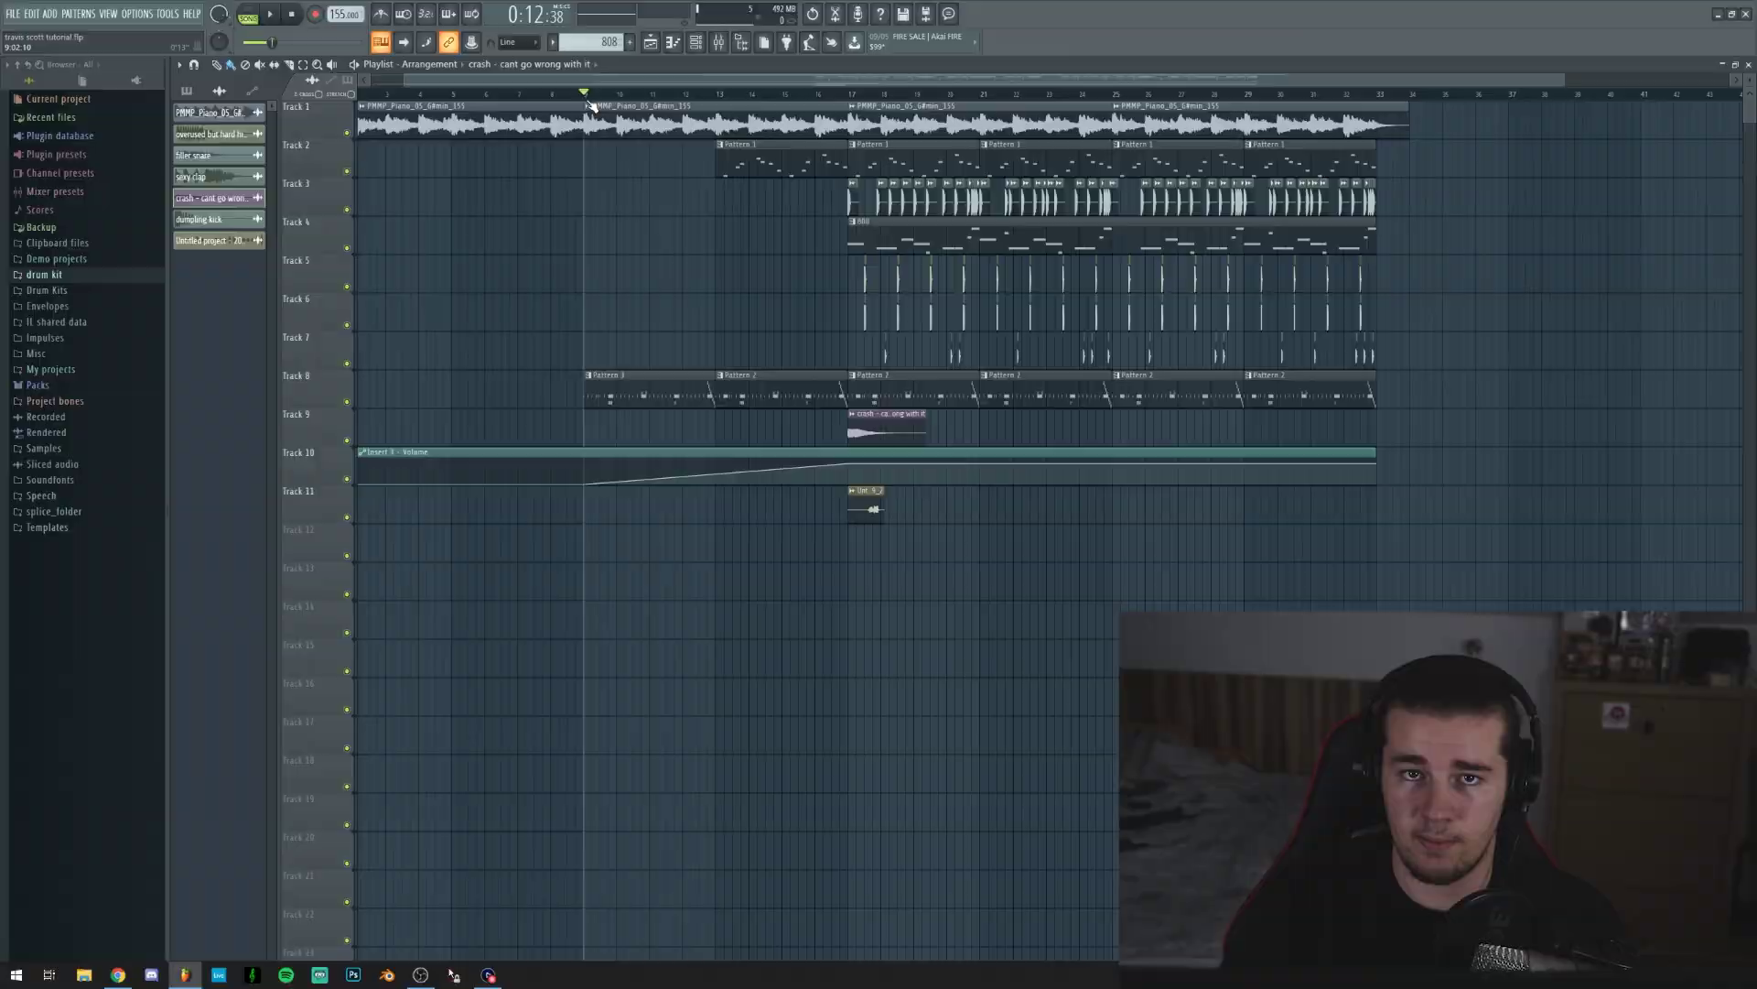
{"action": "key", "text": "space"}
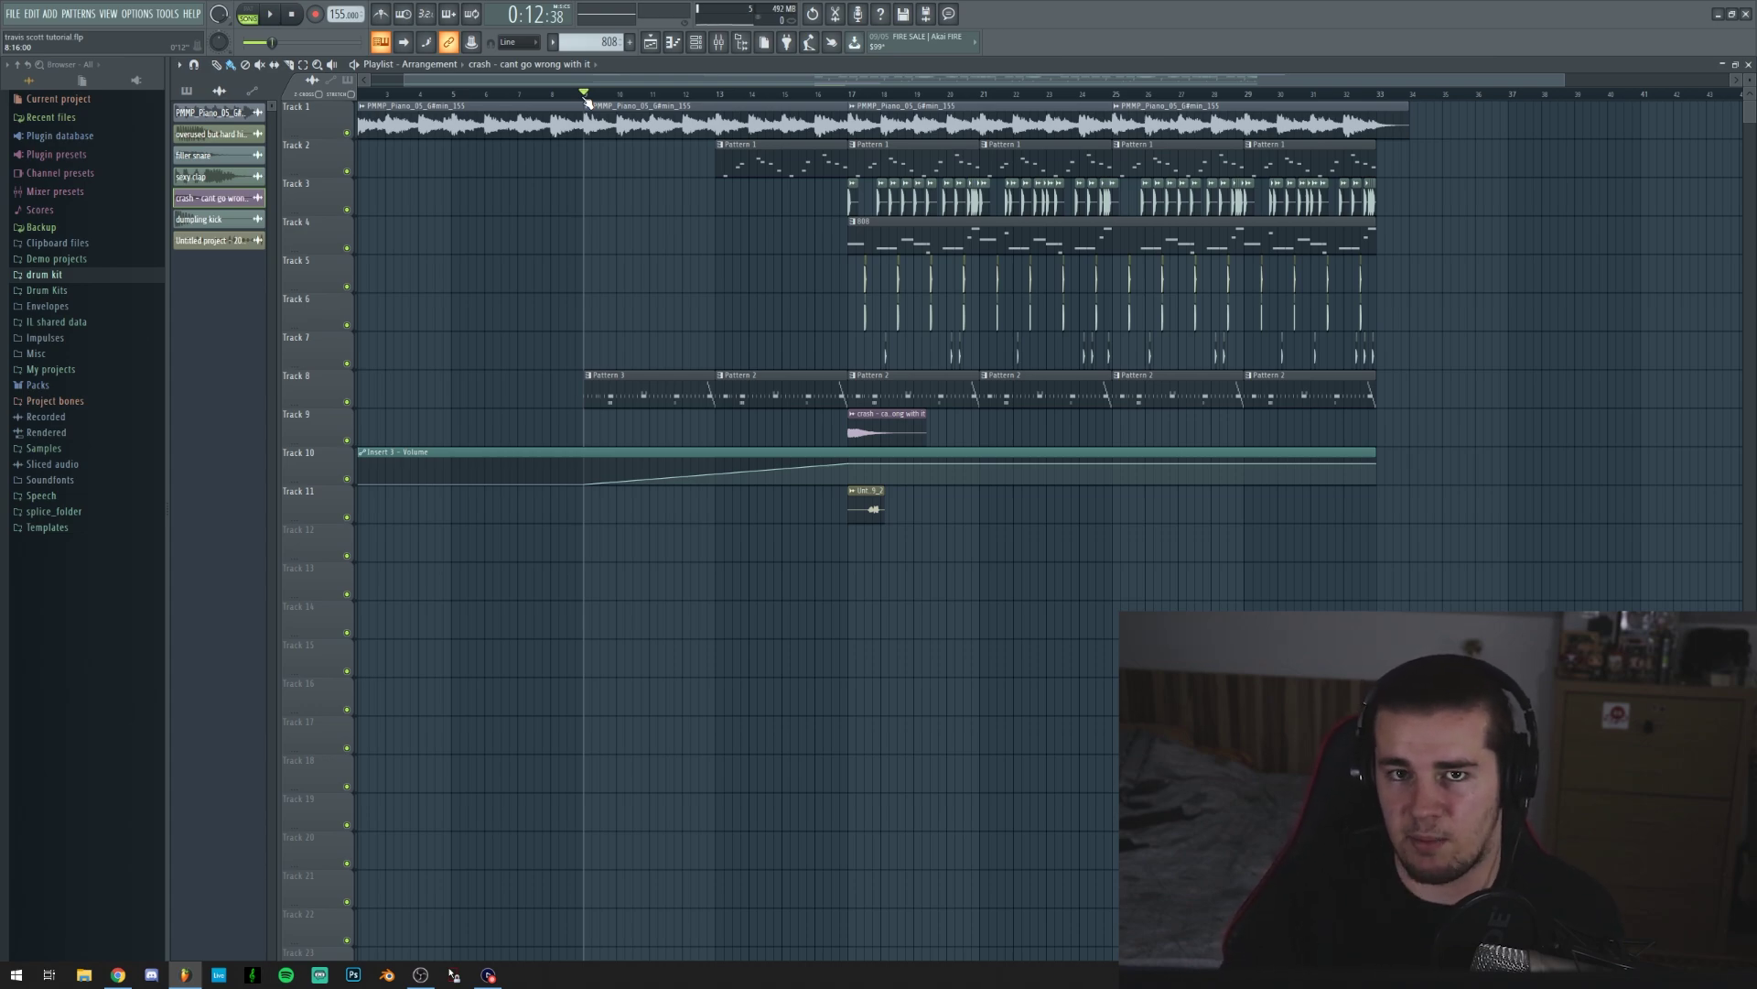
Zoom the playlist in and out while the older beat plays through.
{"action": "scroll", "coordinate": [305, 153], "scroll_direction": "up", "scroll_amount": 2}
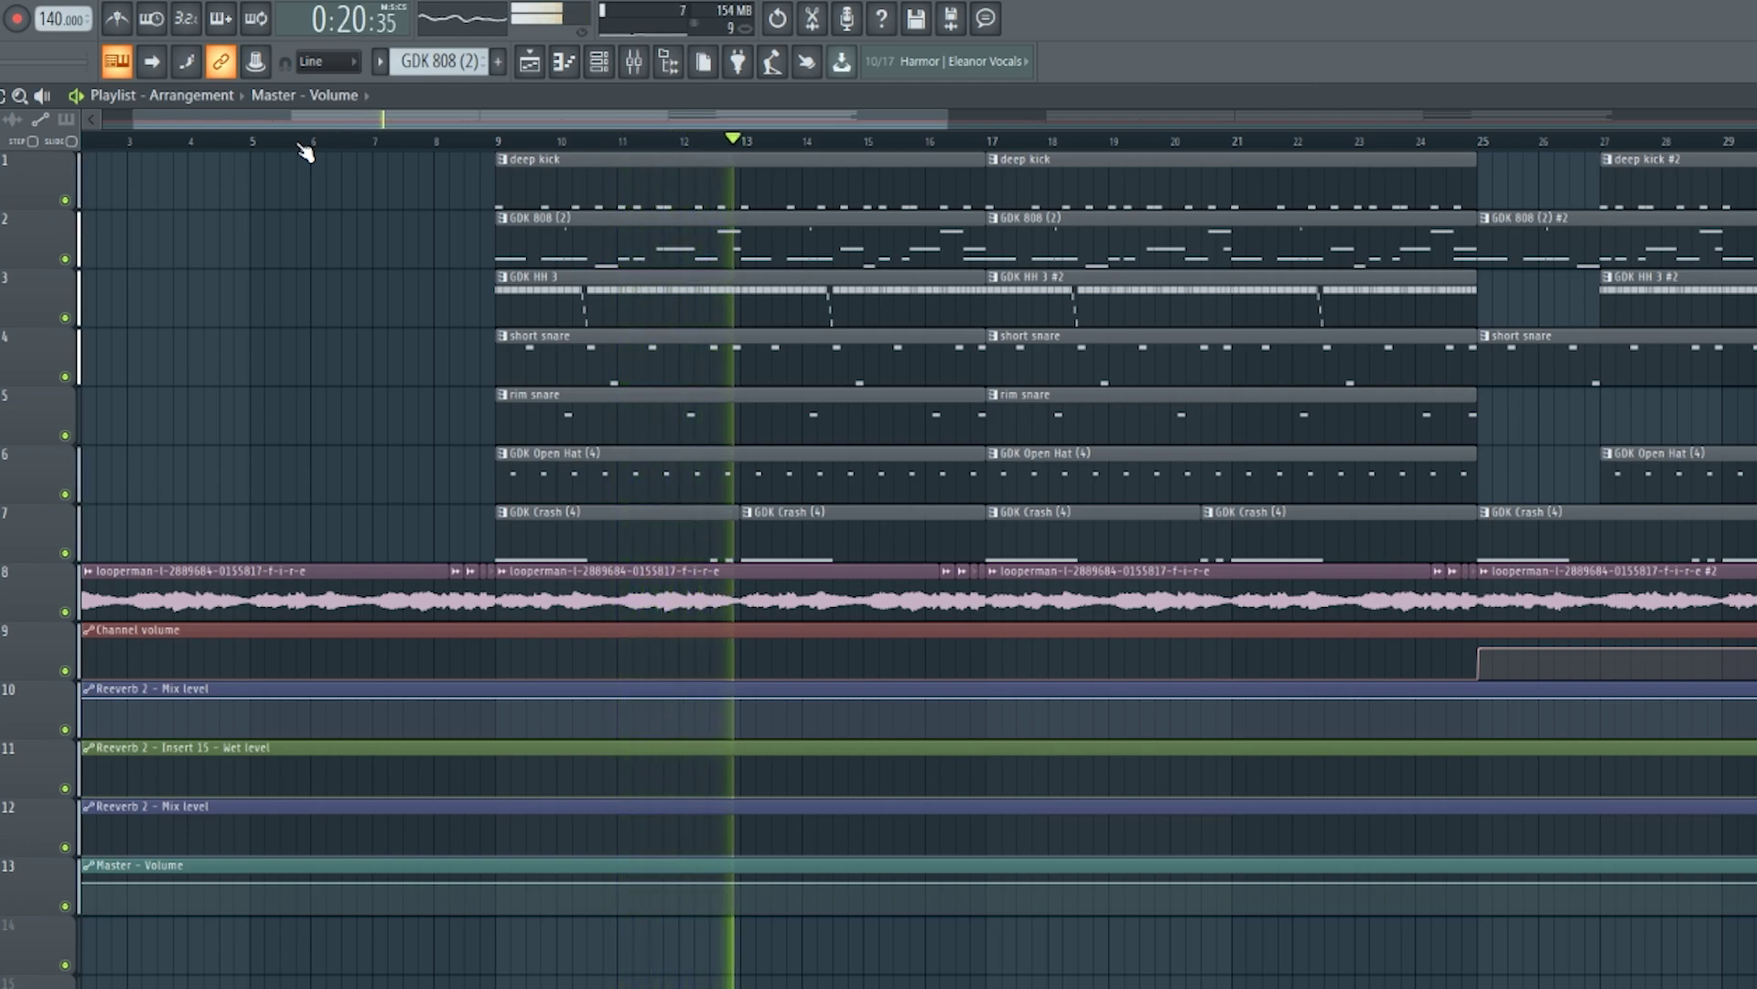
{"action": "scroll", "coordinate": [306, 153], "scroll_direction": "down", "scroll_amount": 1}
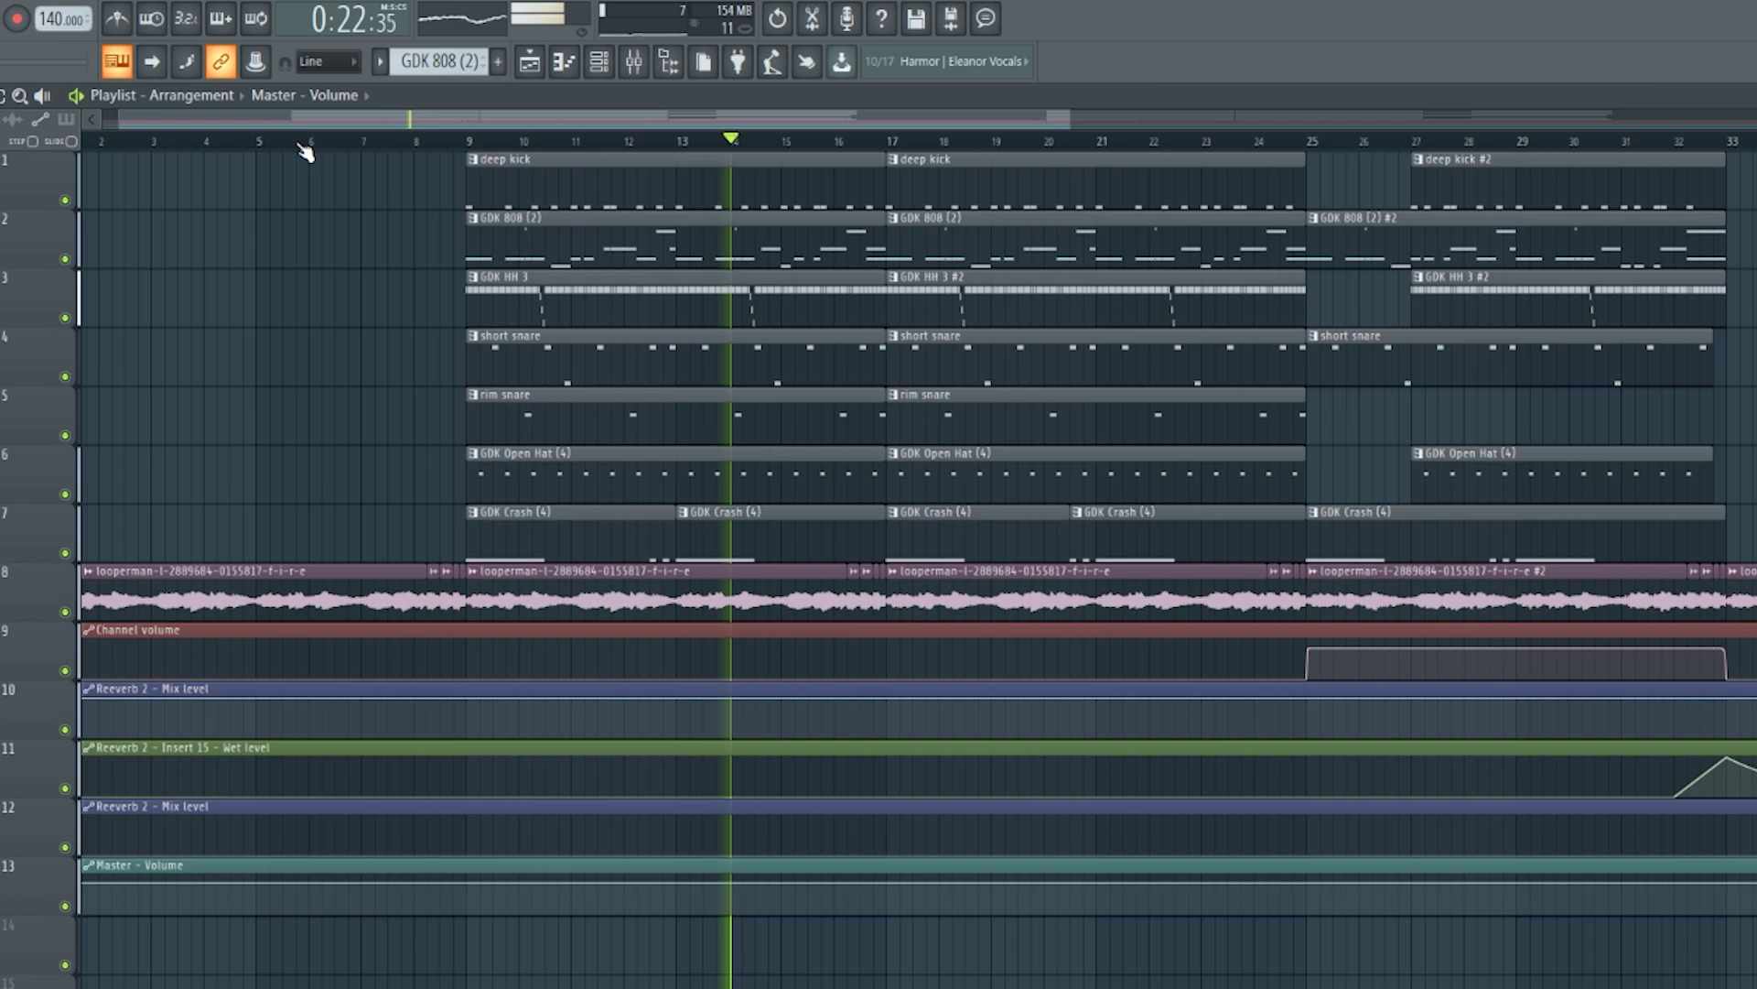